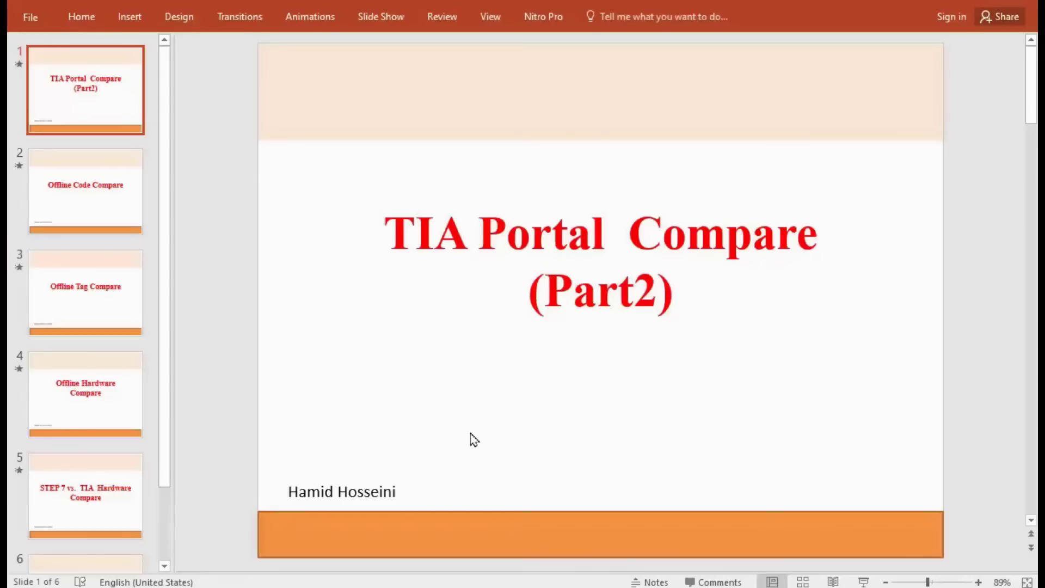
Show slide 2, 'Offline Code Compare', from the PowerPoint slide pane.
click(95, 218)
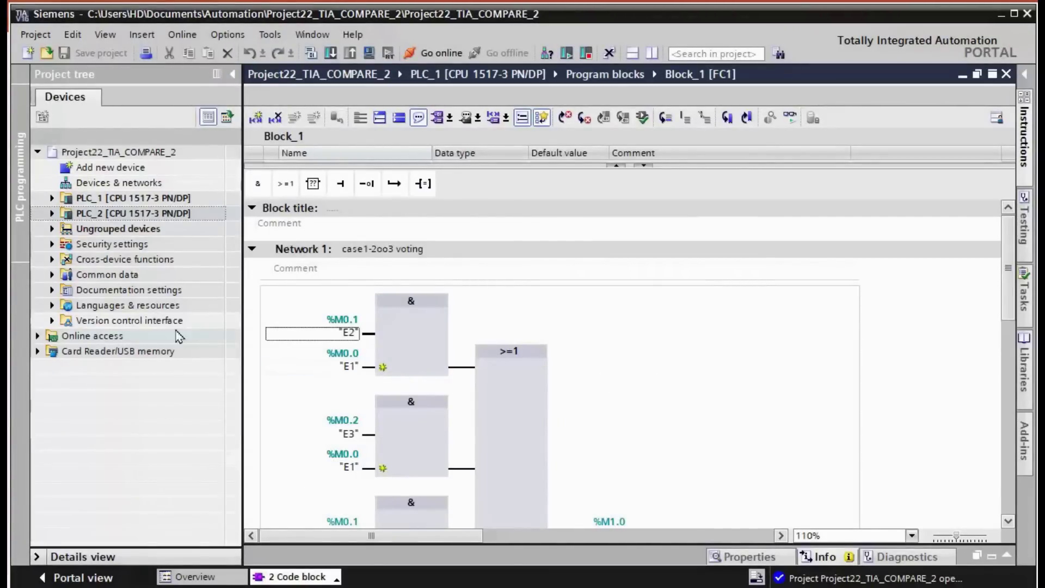
ctrl+click(161, 211)
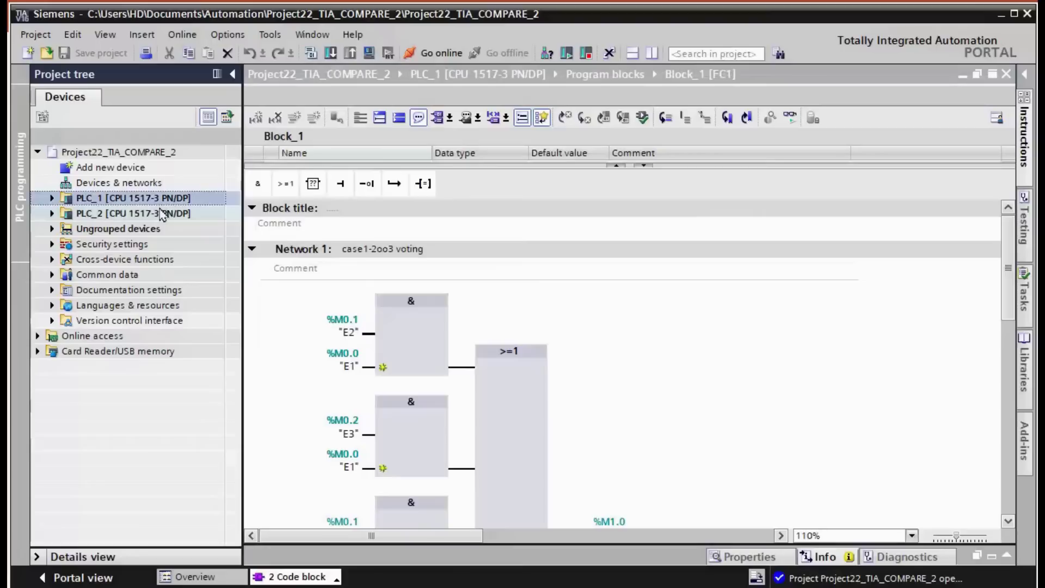
click(161, 200)
click(155, 217)
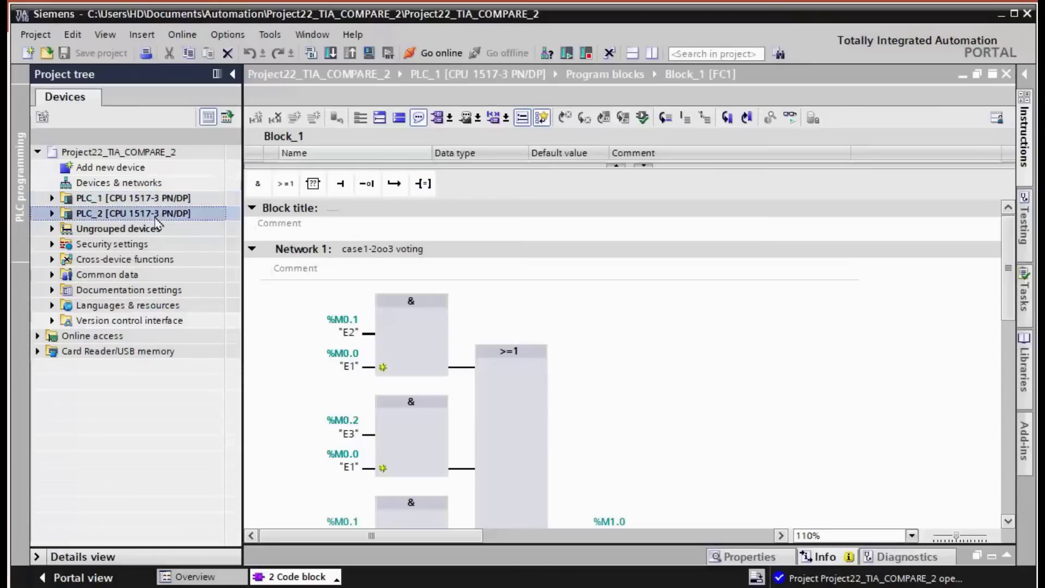
click(161, 214)
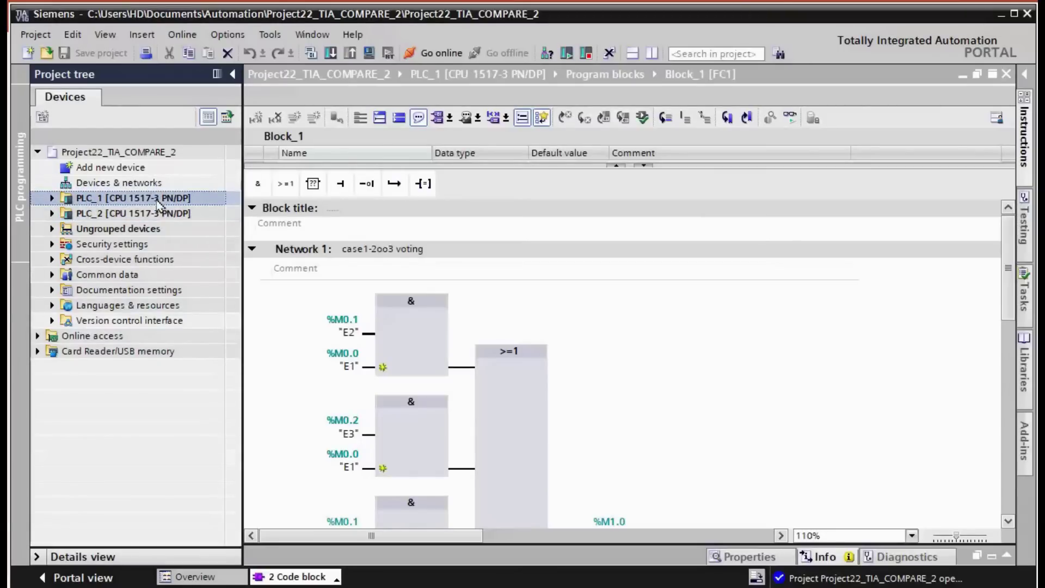
click(160, 214)
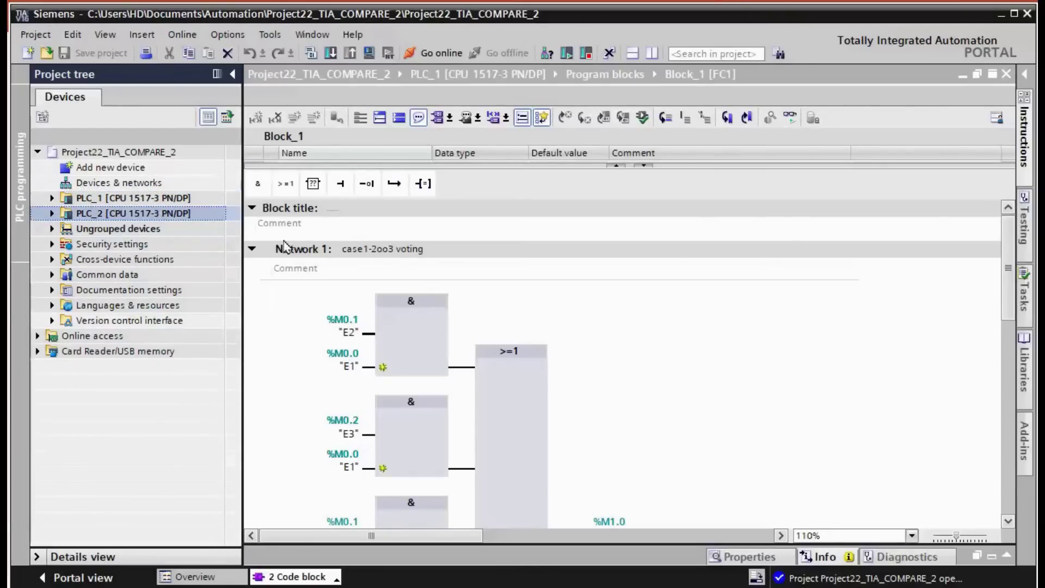
click(730, 328)
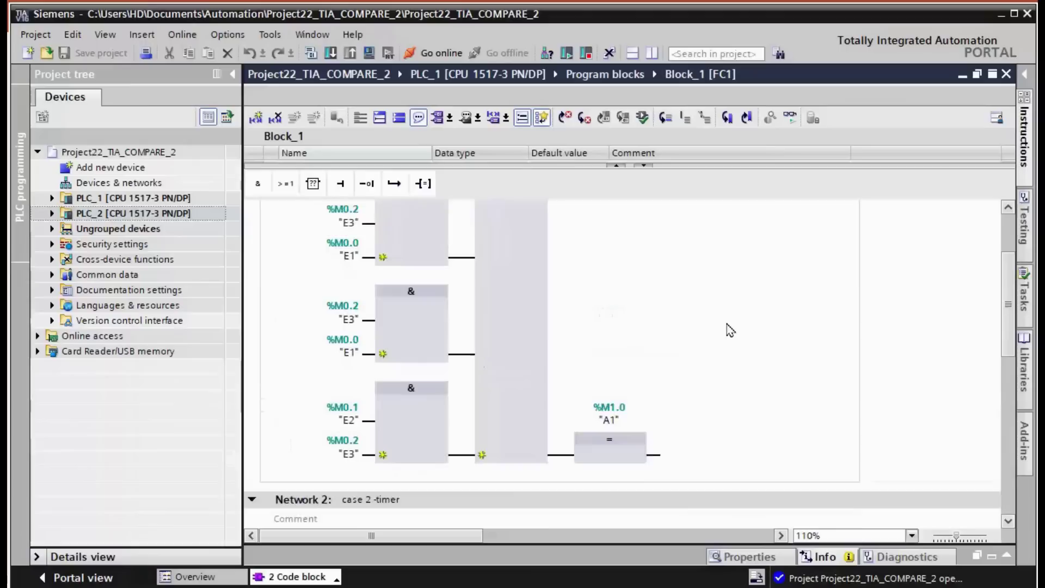
click(160, 203)
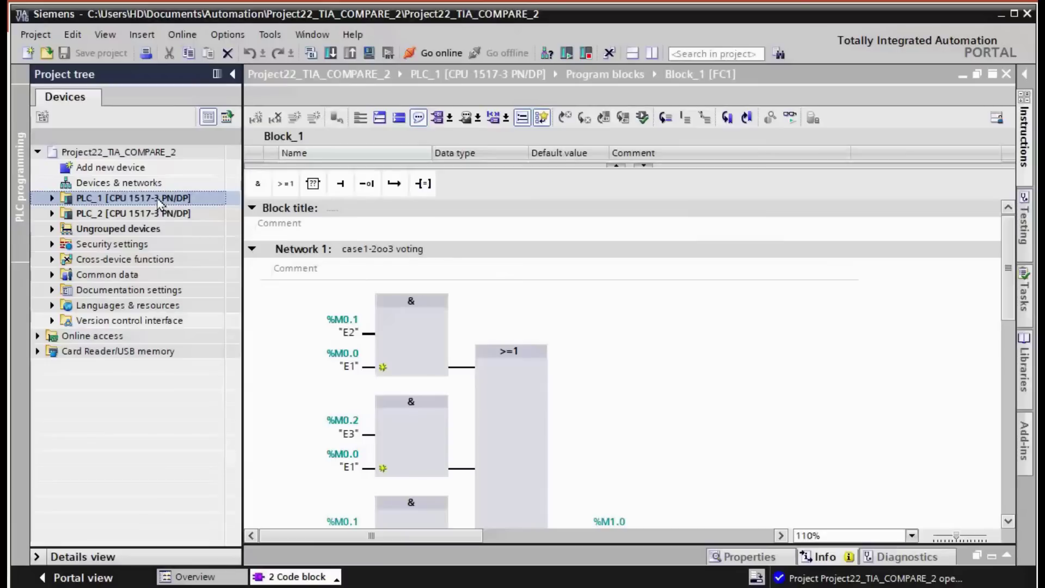
Run an offline/offline compare of PLC_1 against PLC_2, dragged in from the project tree.
right_click(161, 203)
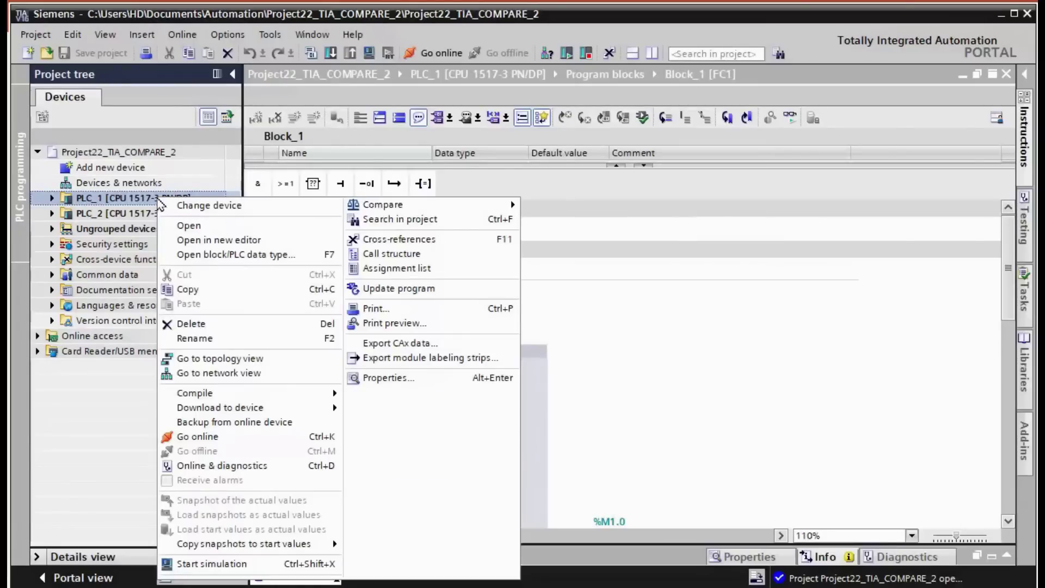
mouse_move(401, 205)
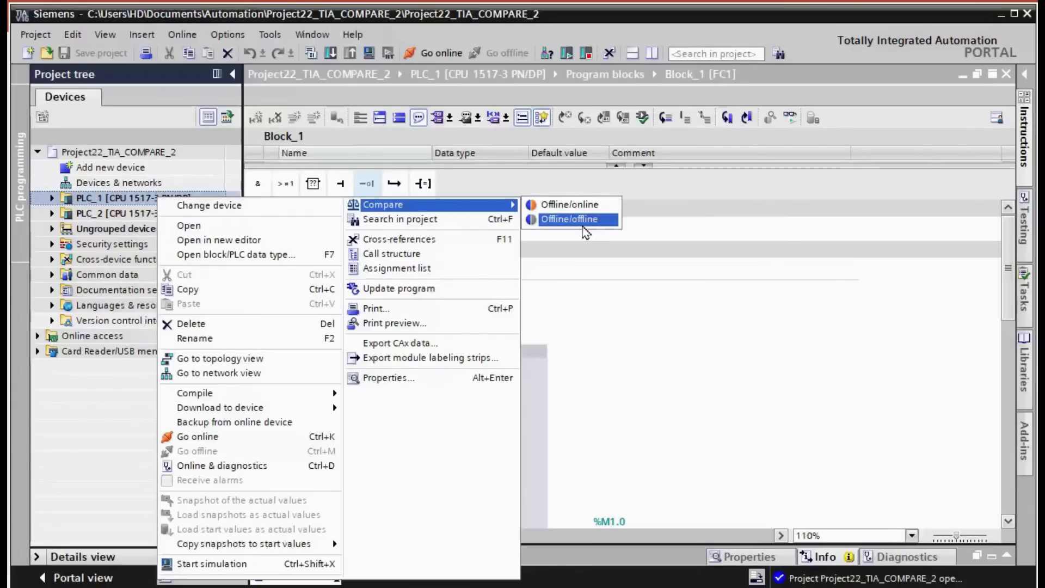
click(583, 226)
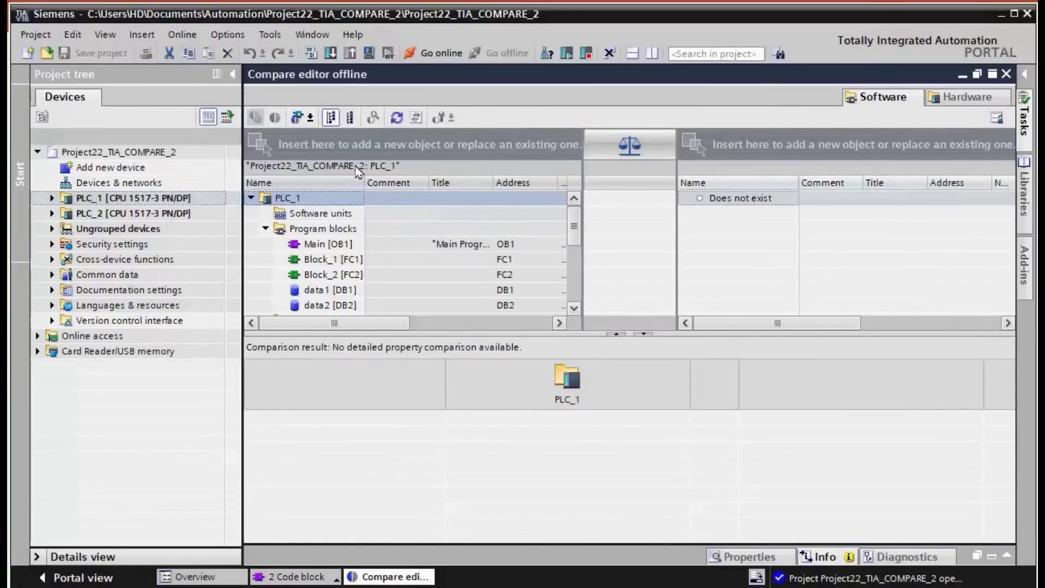
click(124, 214)
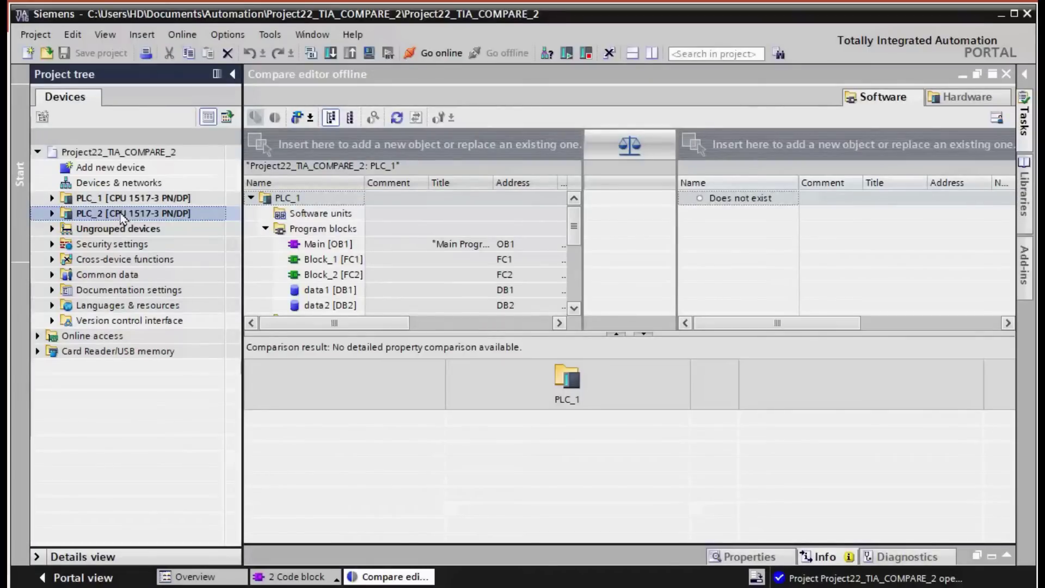
mouse_move(123, 214)
mouse_down()
mouse_move(370, 206)
mouse_move(769, 168)
mouse_move(782, 150)
mouse_up()
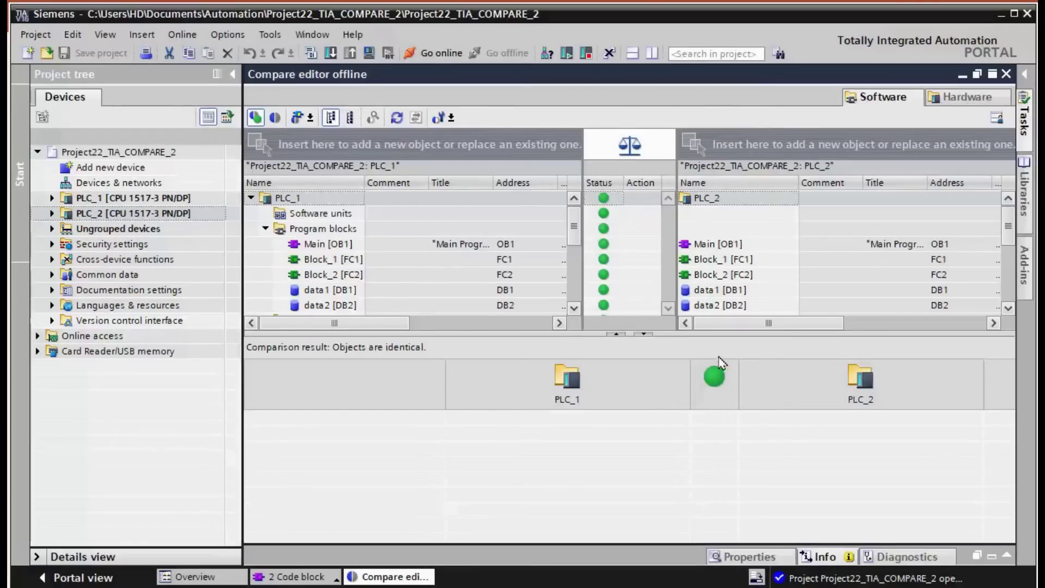
Check the Main, Block_1, Block_2 and data2 comparisons, all identical, then close the compare editor.
click(619, 261)
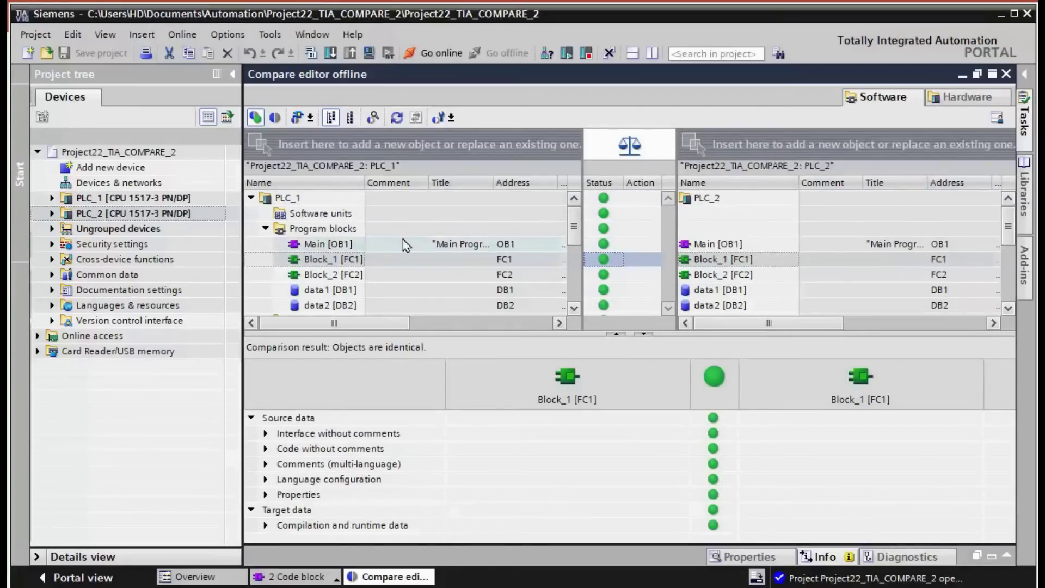
click(266, 230)
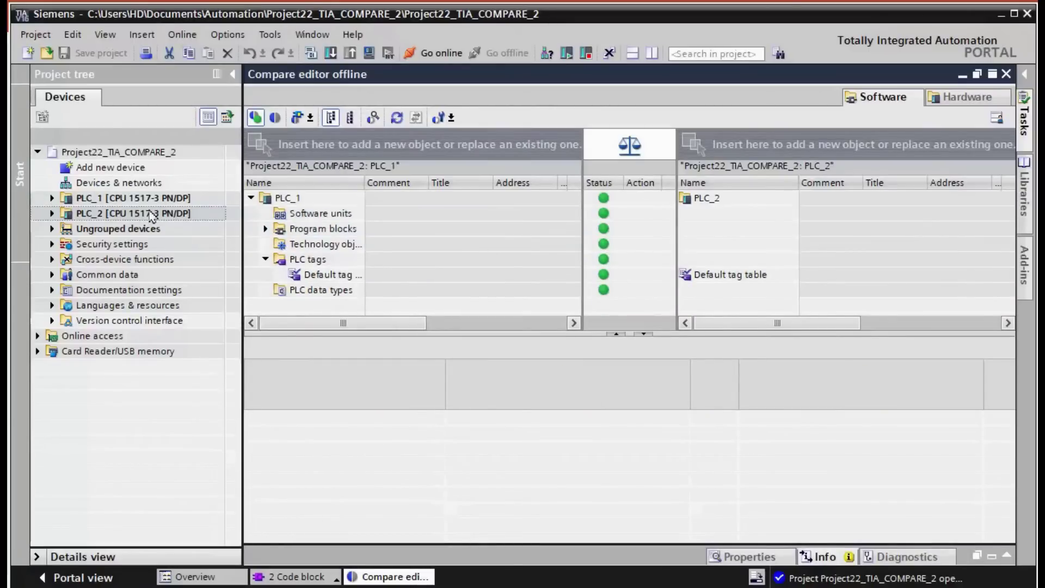
double_click(280, 231)
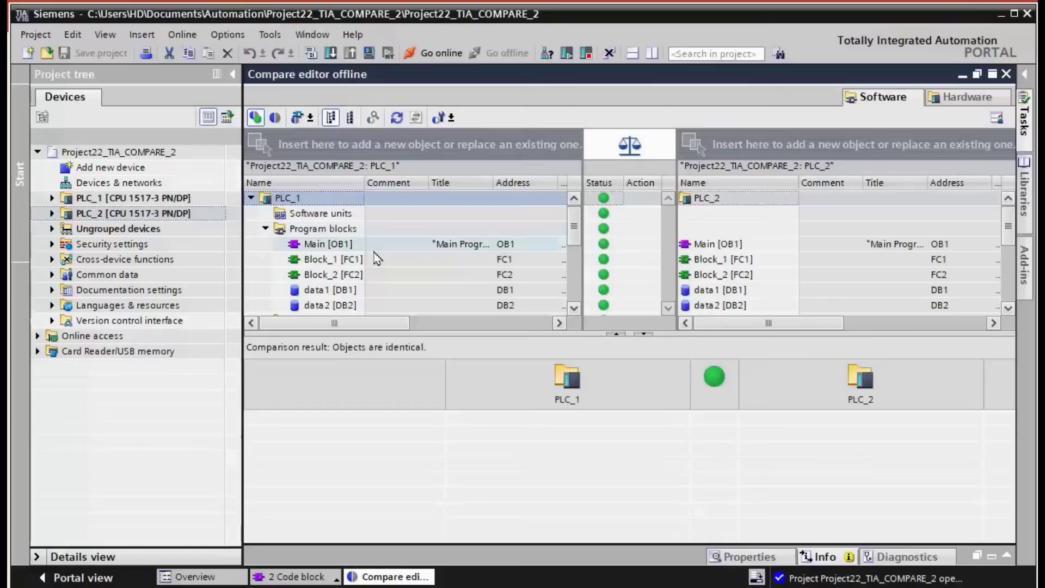
click(328, 260)
key(Up)
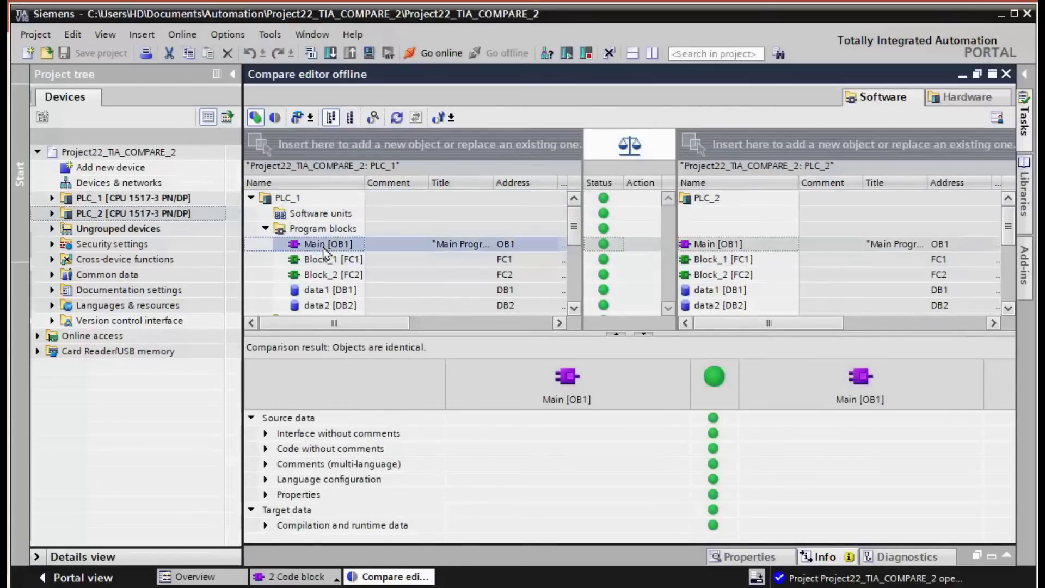
key(Down)
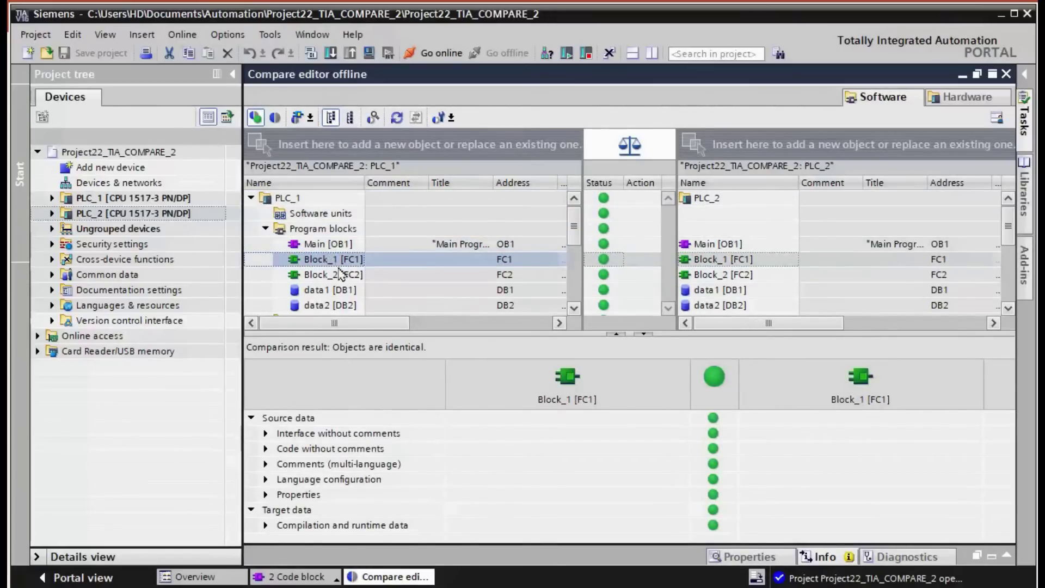
key(Down)
click(343, 306)
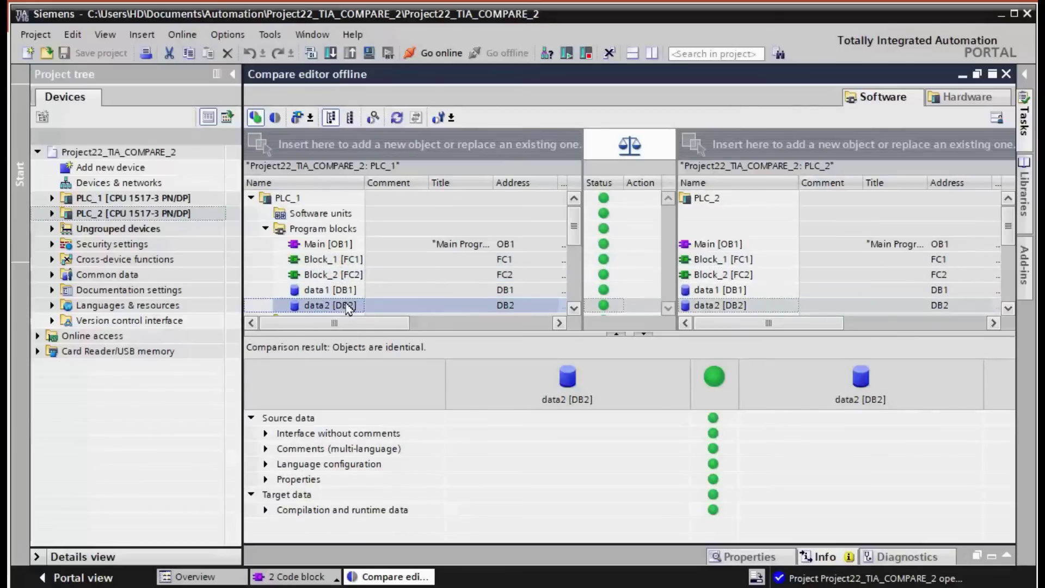
scroll(344, 303, down, 1)
scroll(346, 287, up, 1)
click(1006, 74)
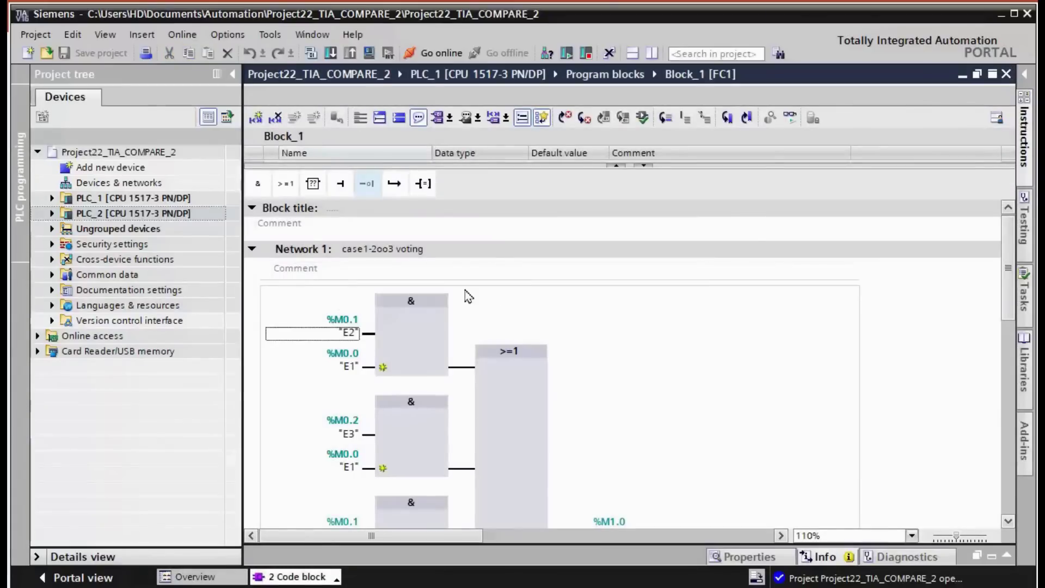
Close PLC_1's Block_1 editor and open Block_1 [FC1] from PLC_2's Program blocks.
click(1006, 74)
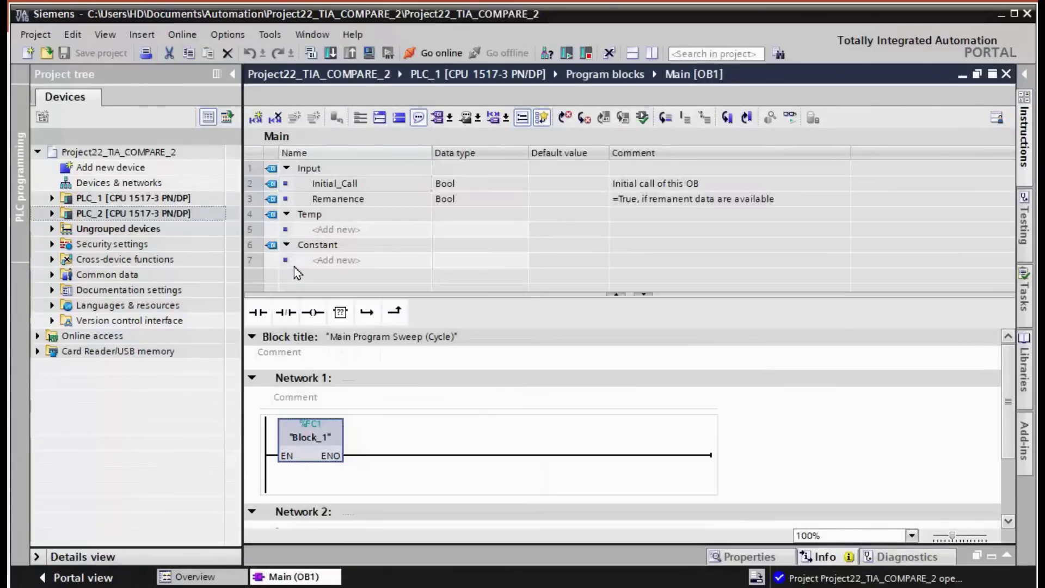
click(54, 213)
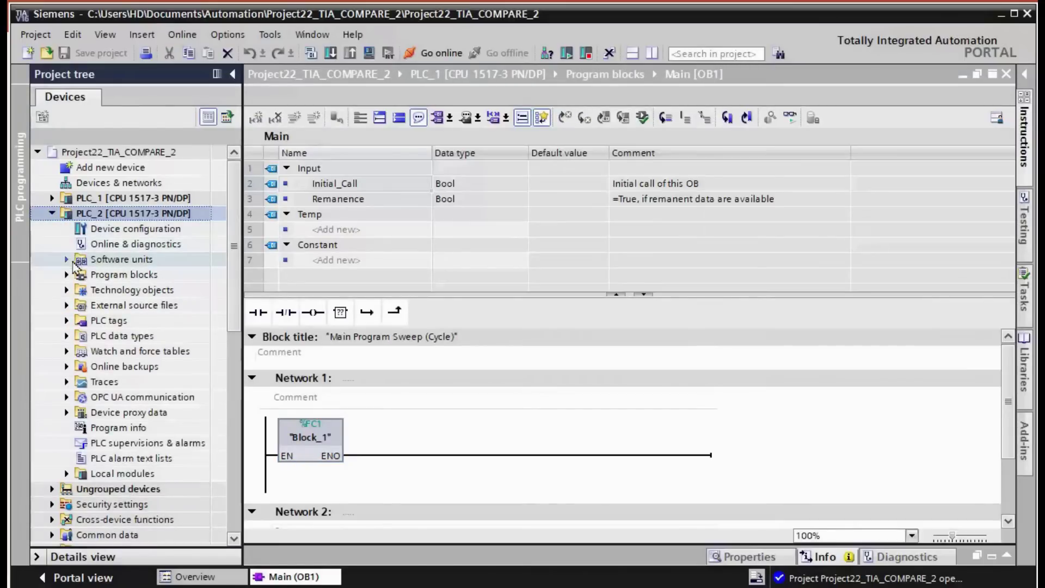
click(67, 275)
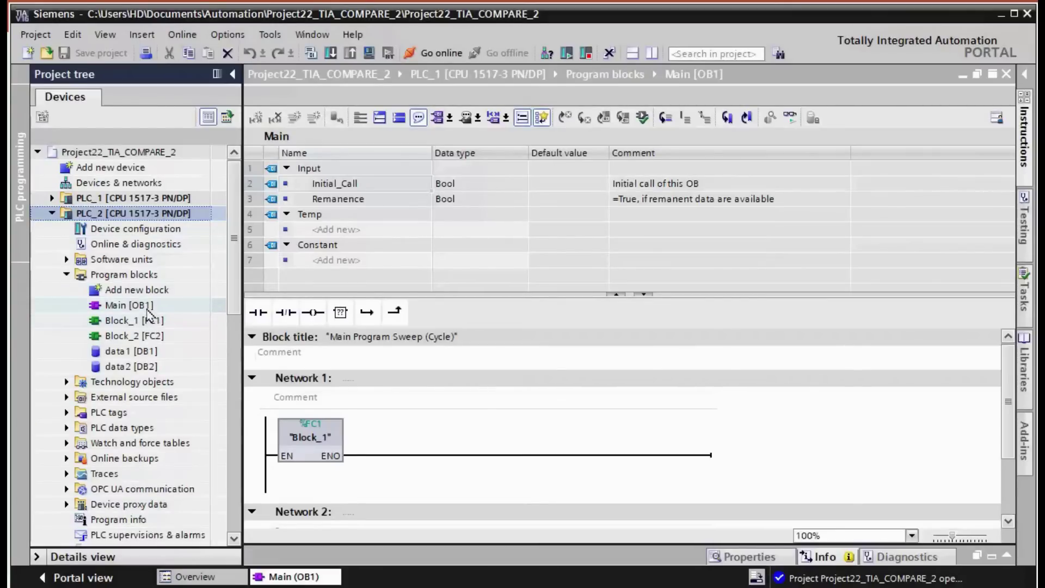
click(147, 310)
double_click(149, 321)
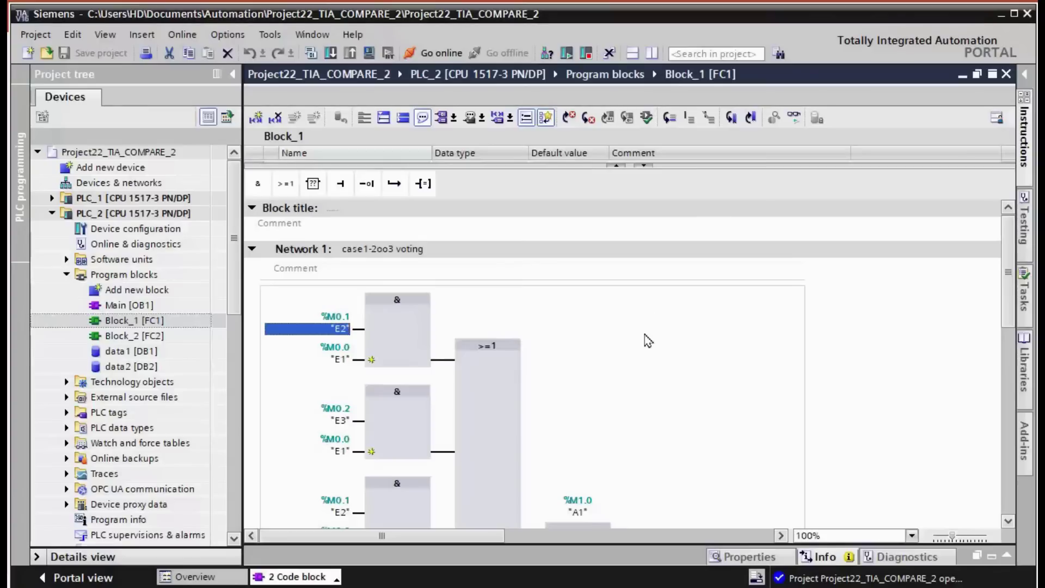
scroll(660, 359, down, 3)
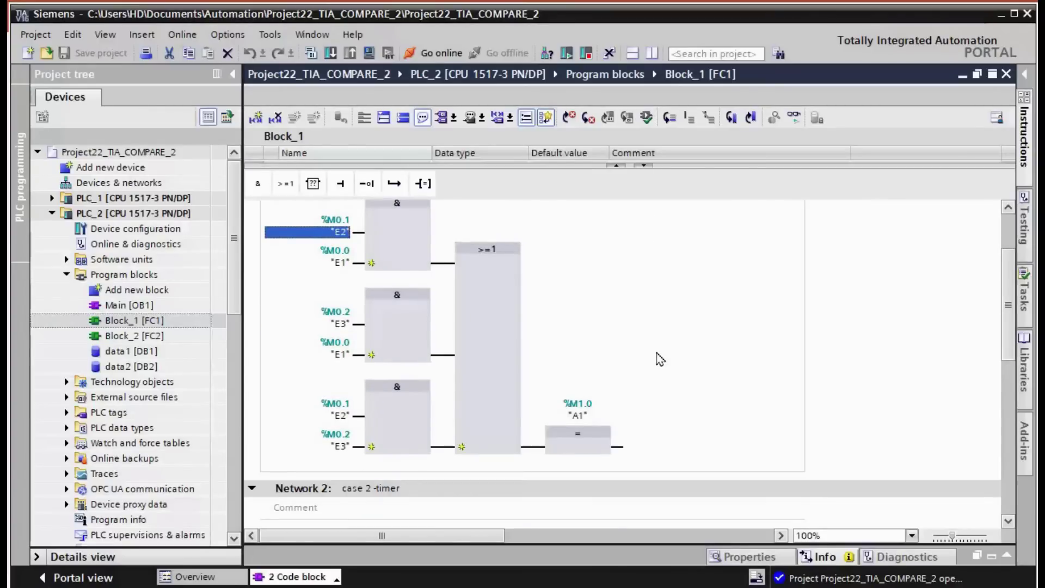
scroll(660, 359, up, 3)
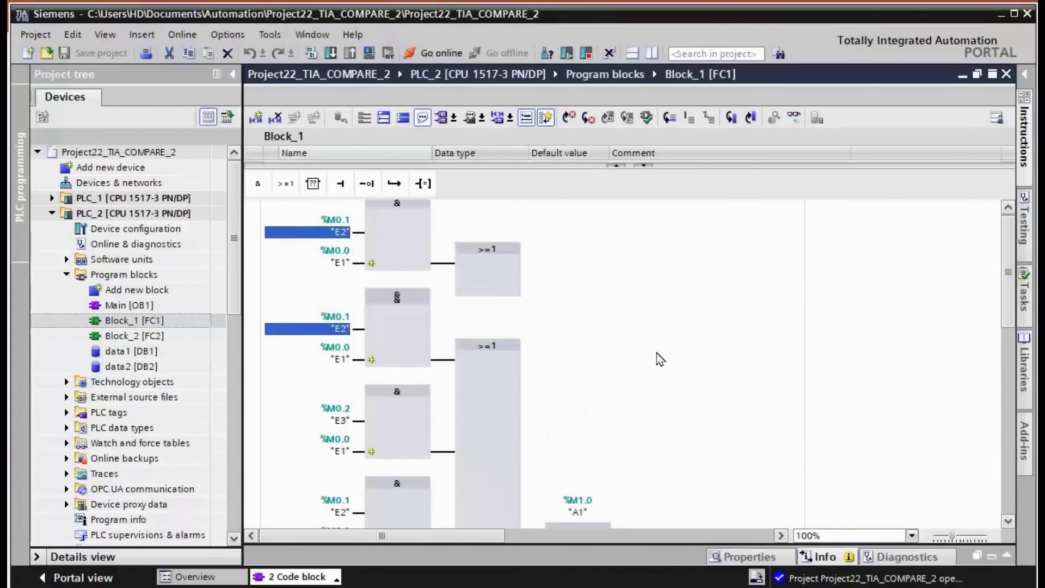
scroll(660, 359, down, 3)
scroll(659, 359, up, 3)
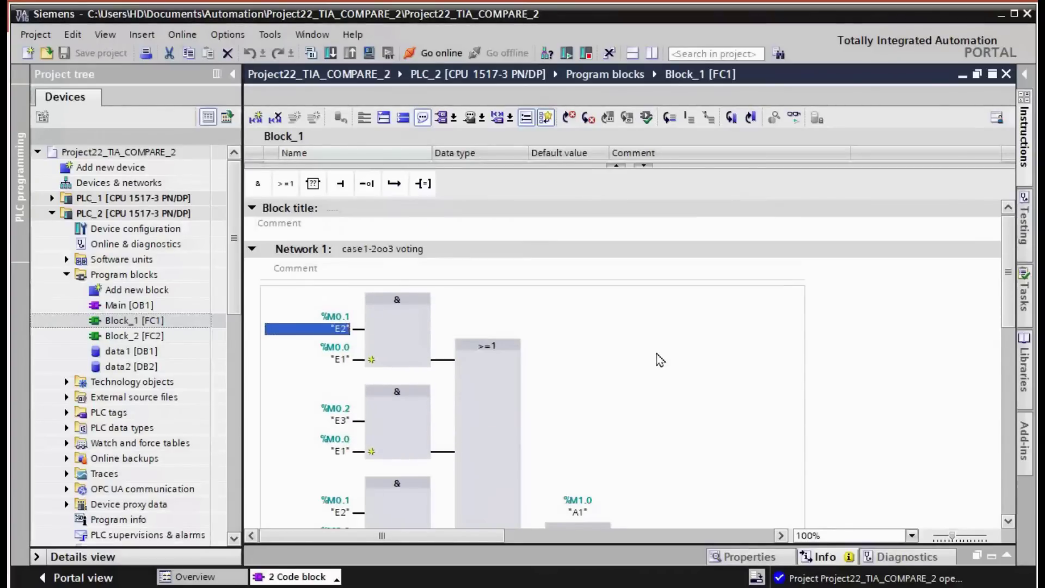
Wire %M0.2 "E3" into the first AND box's new third input and save the project.
click(372, 360)
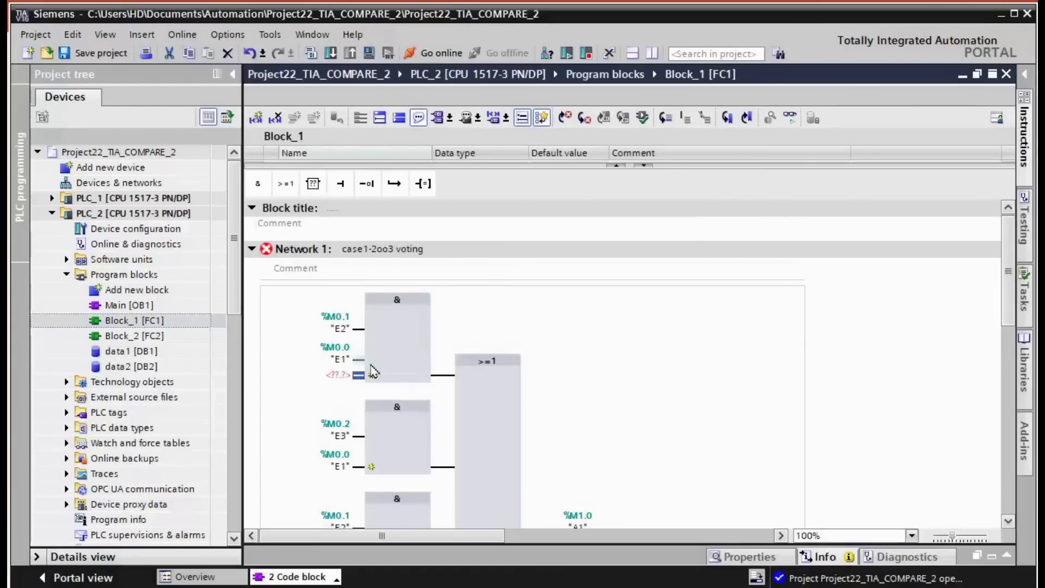
double_click(343, 376)
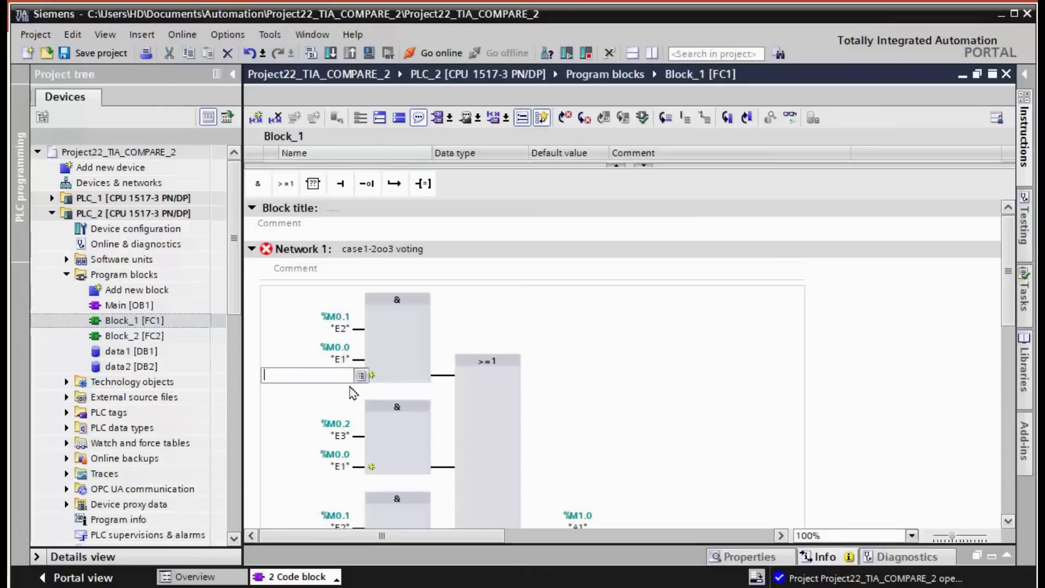
text(M)
text(0.2)
click(351, 393)
key(Return)
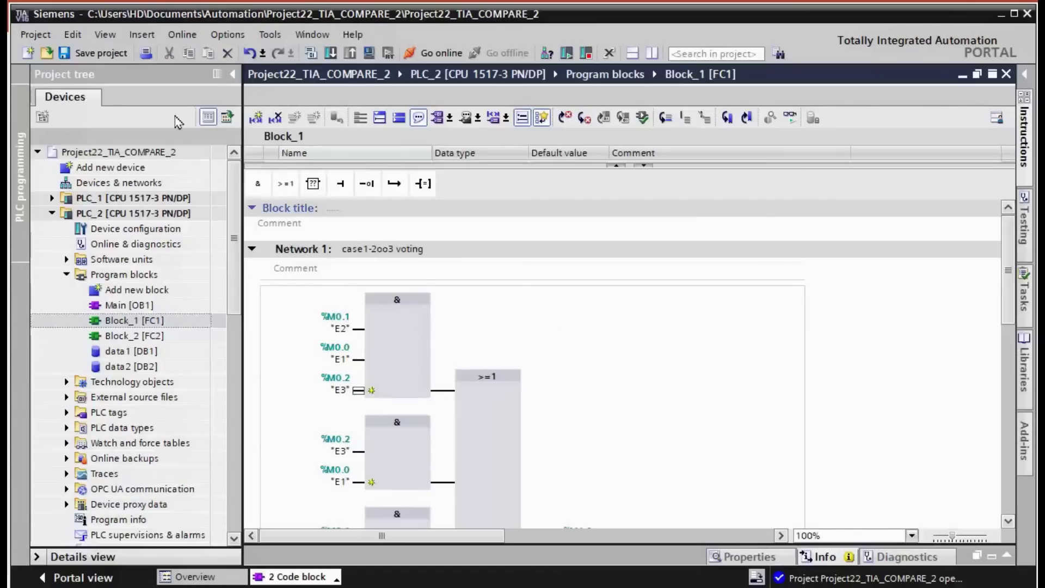
click(100, 52)
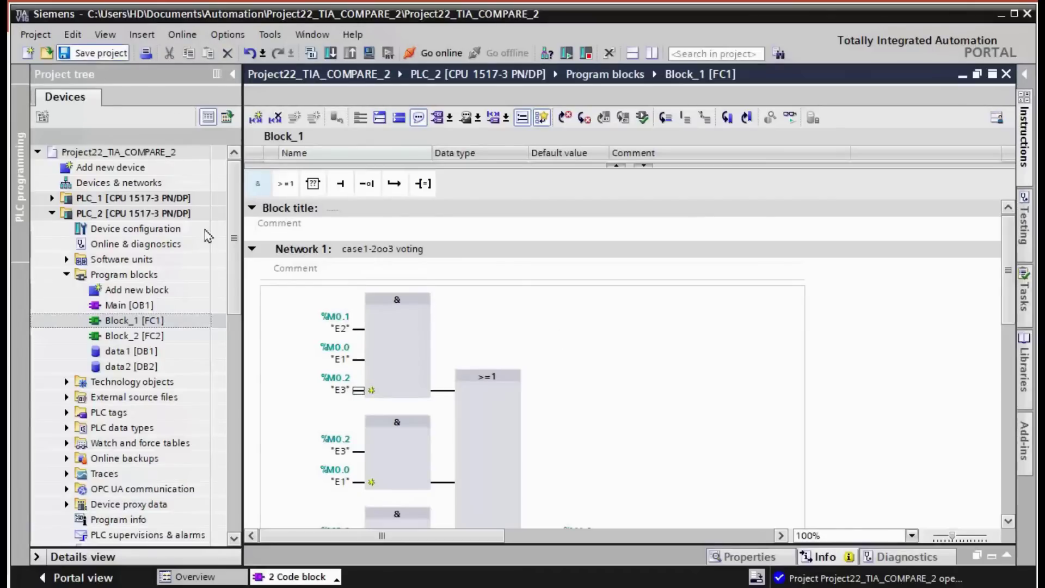
Compile only PLC_2's Block_1 software changes (0 errors, 0 warnings) and close its editor.
right_click(142, 325)
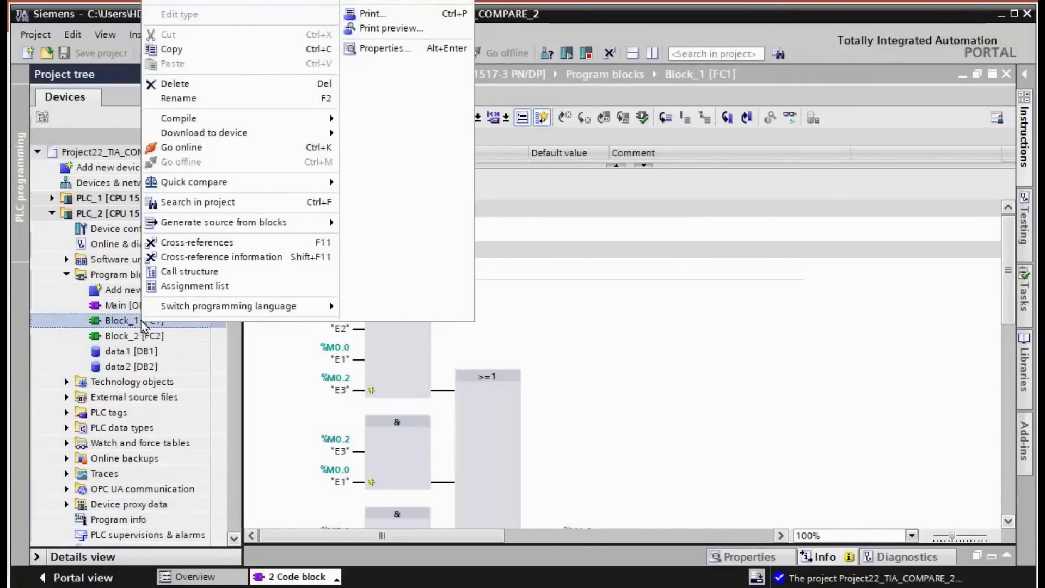
mouse_move(179, 118)
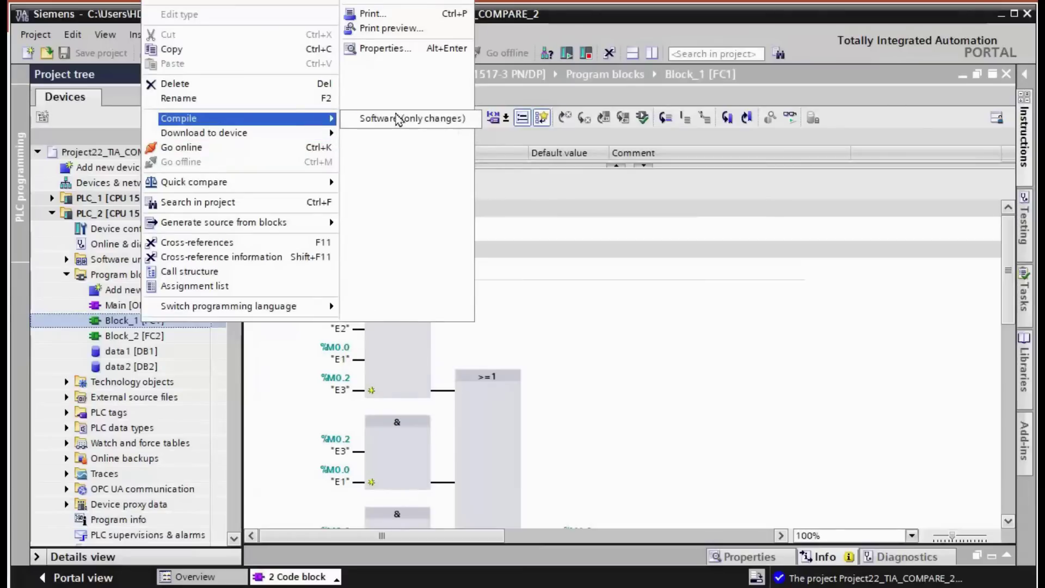
click(398, 120)
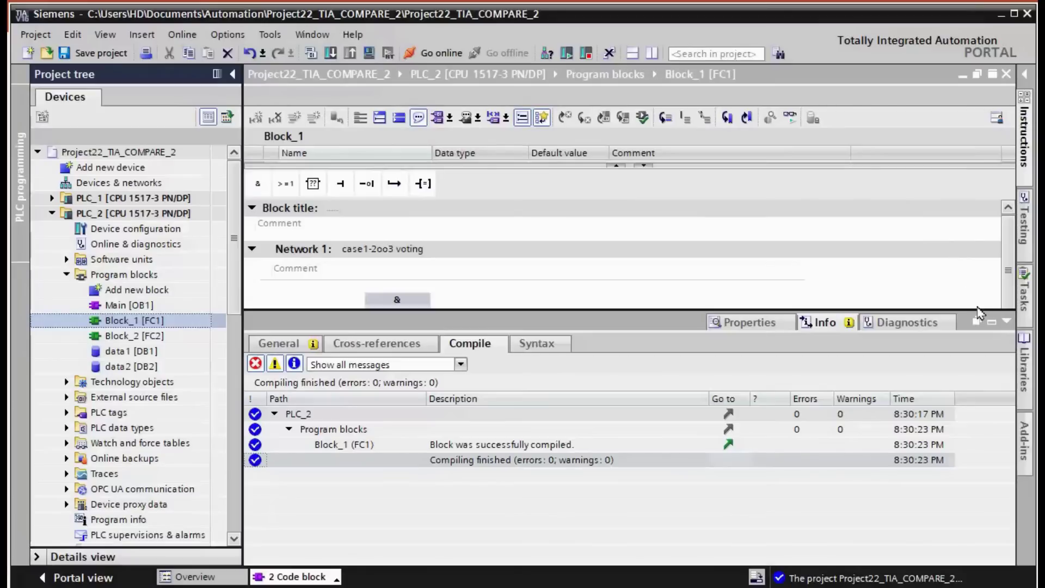
click(1007, 322)
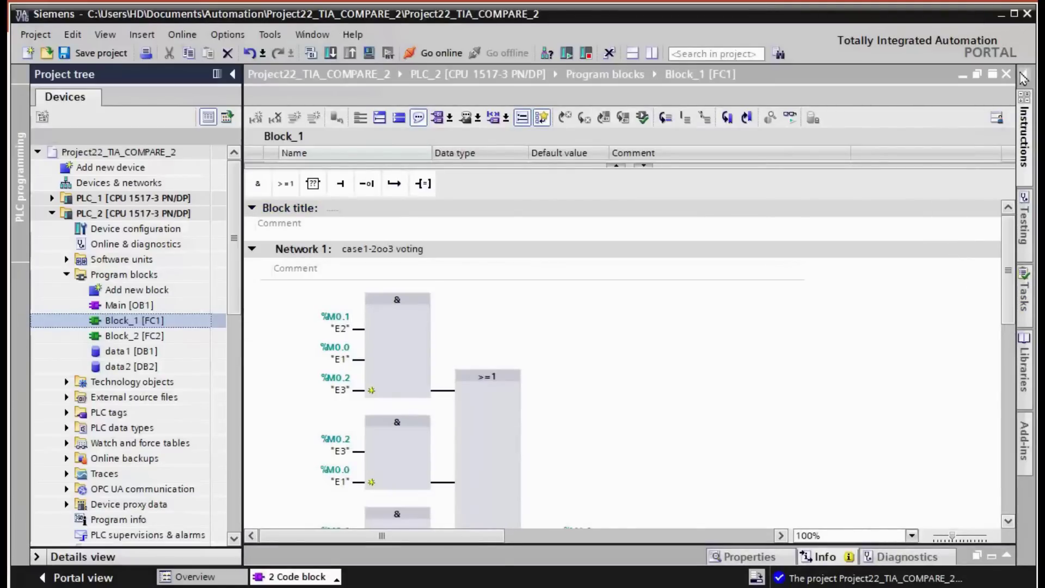
click(1007, 75)
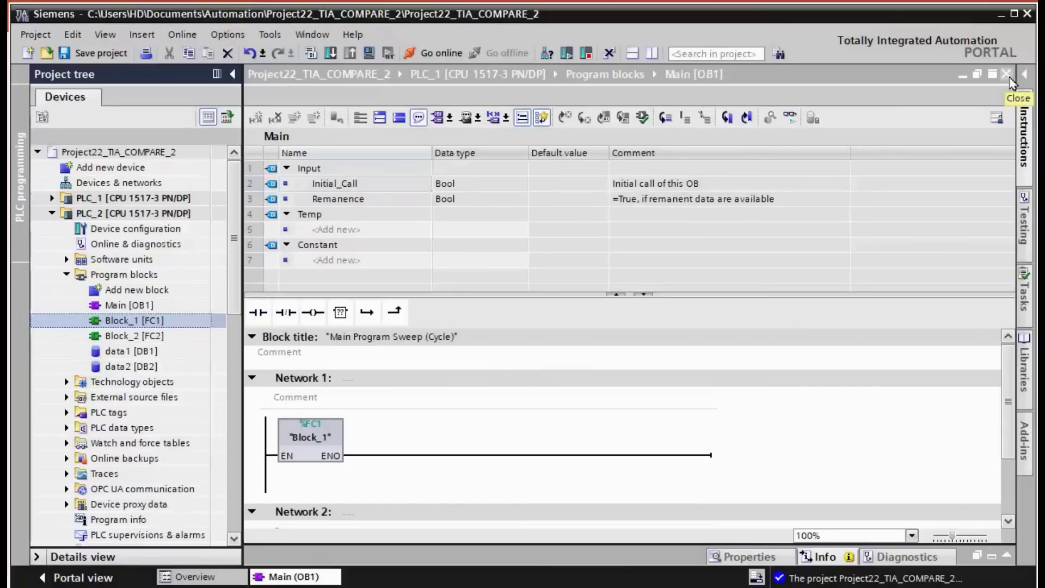
Close Main [OB1], compare PLC_1 offline against PLC_2, and open Block_1 [FC1]'s differing comparison.
click(1007, 75)
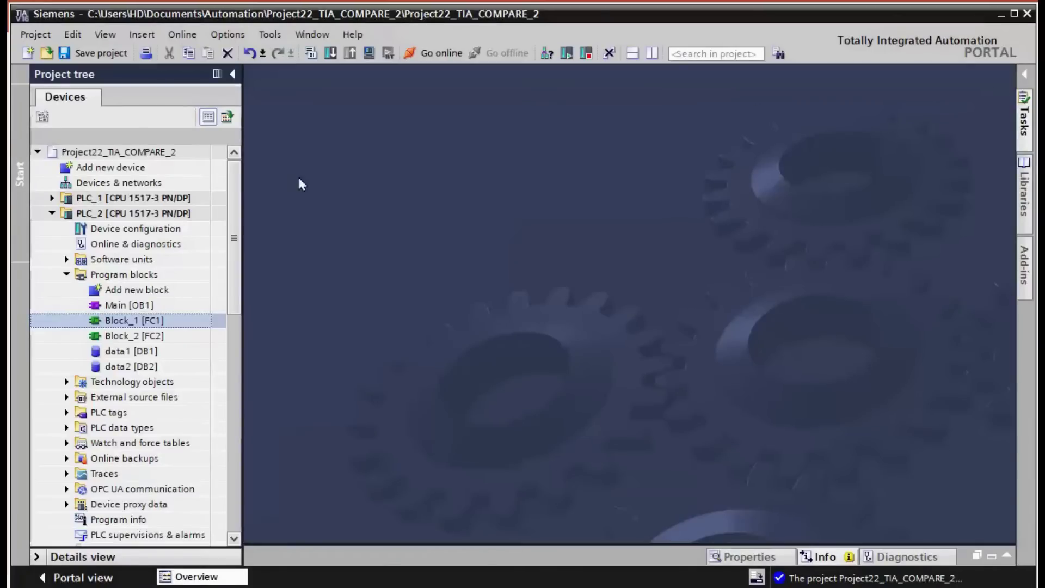
click(52, 214)
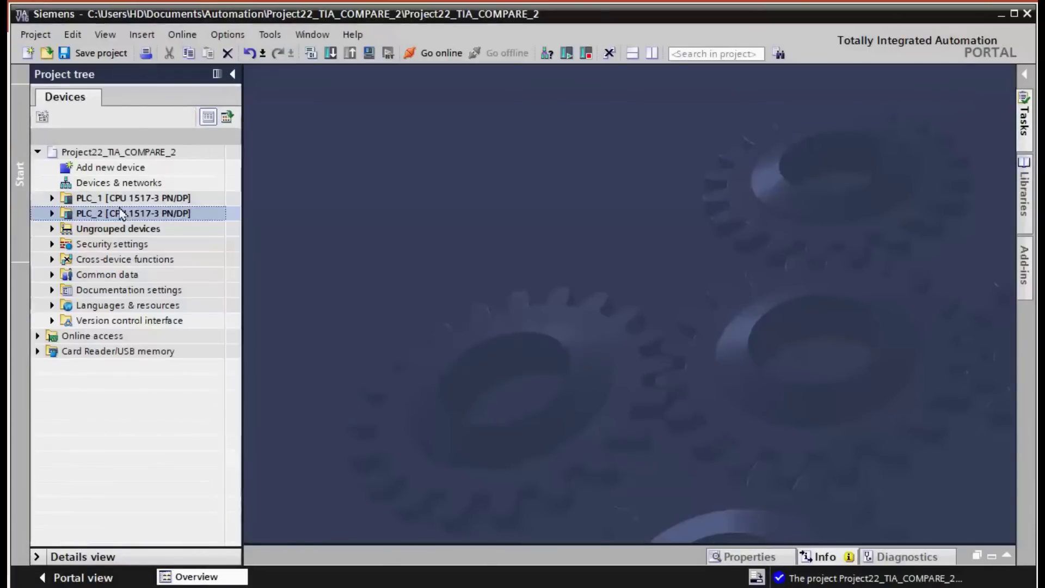
right_click(168, 200)
mouse_move(391, 204)
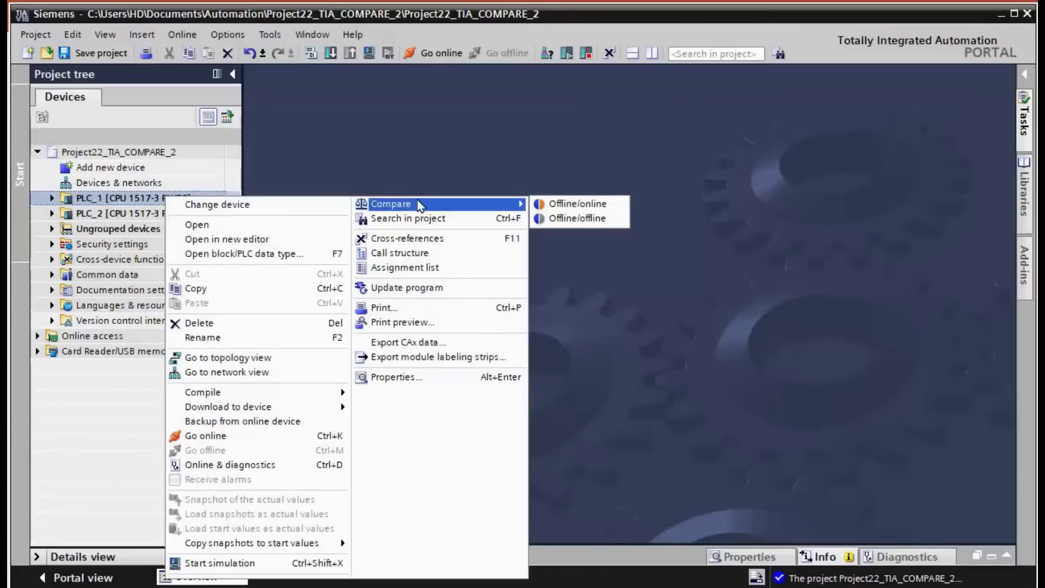
click(595, 218)
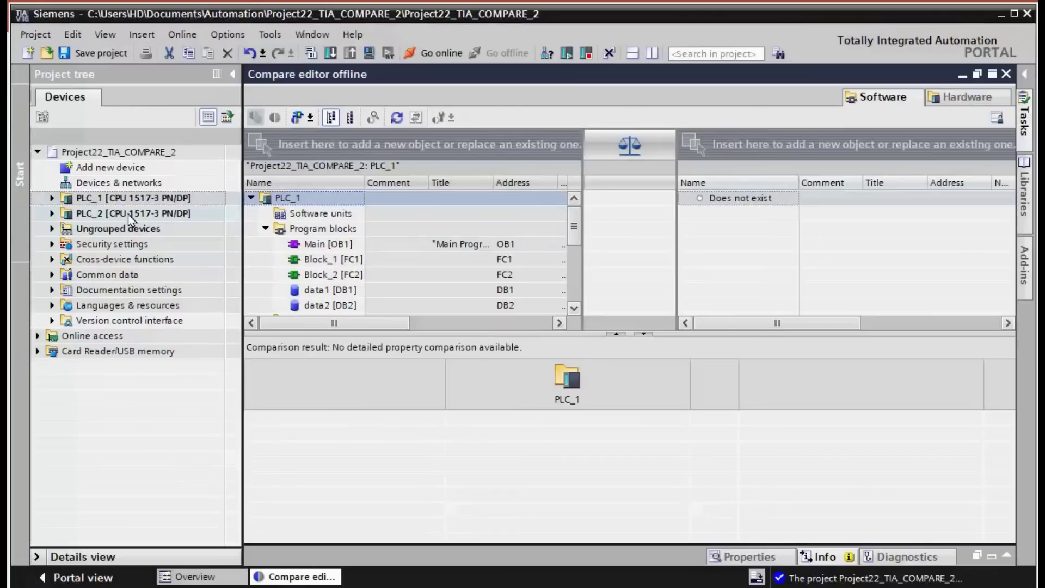
drag(131, 219, 766, 145)
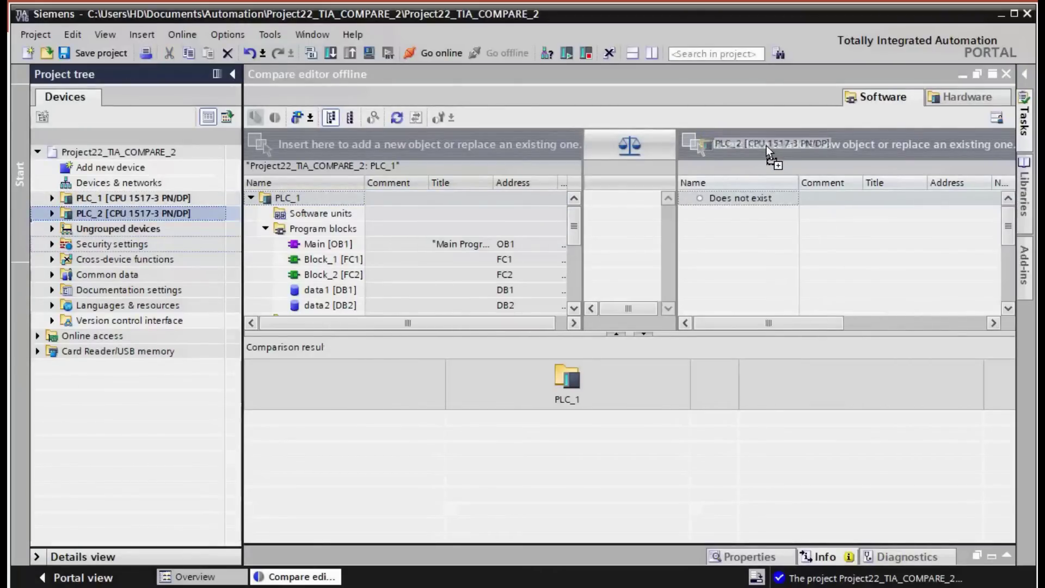
drag(766, 145, 766, 145)
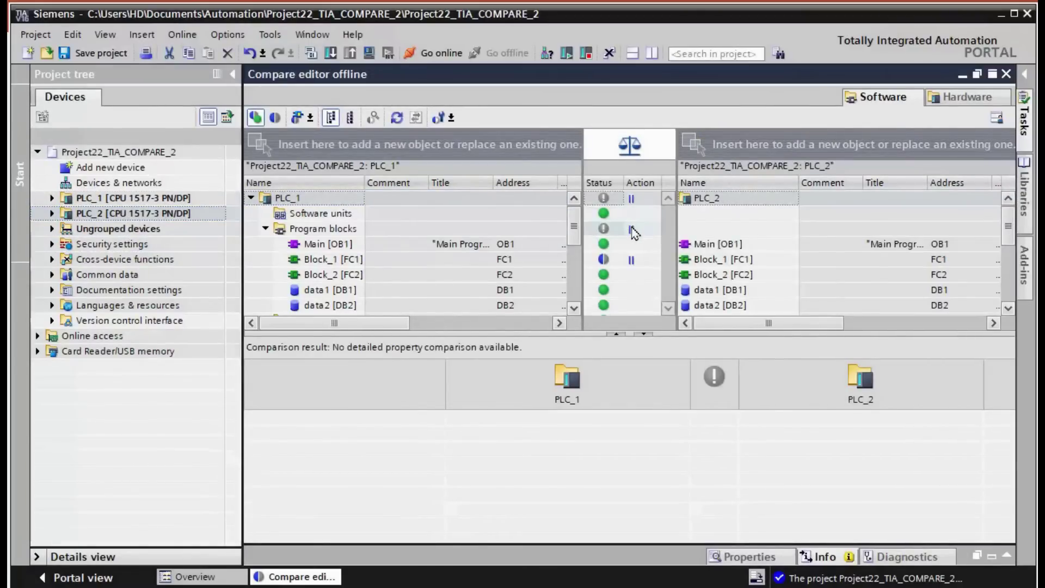
click(610, 260)
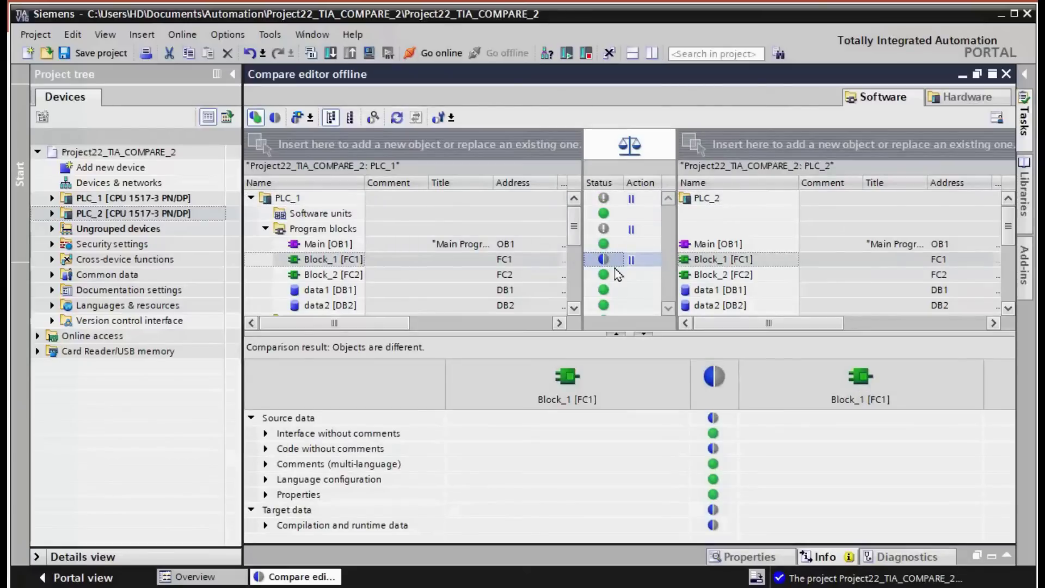
double_click(369, 265)
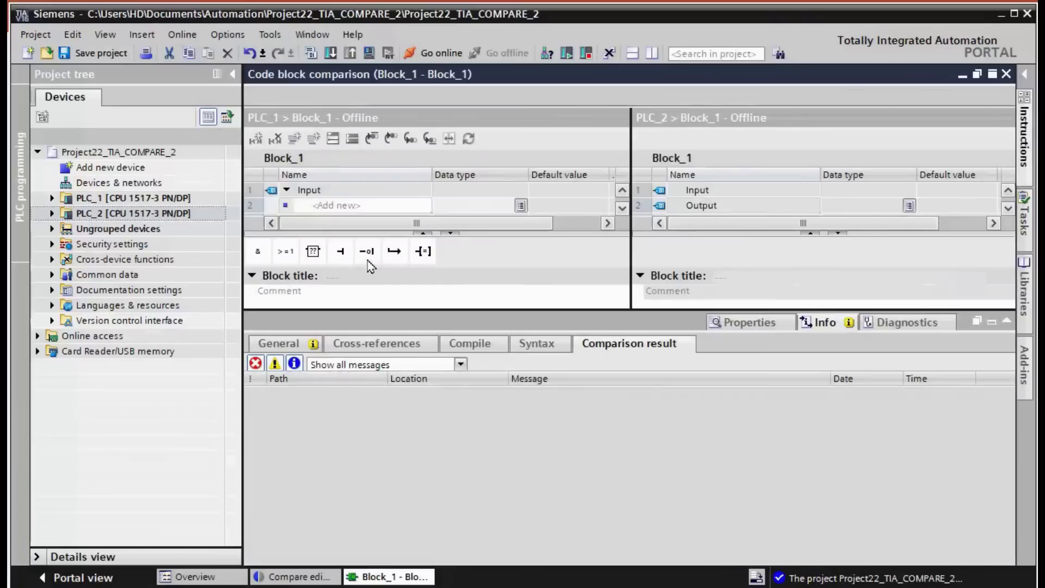
click(1010, 322)
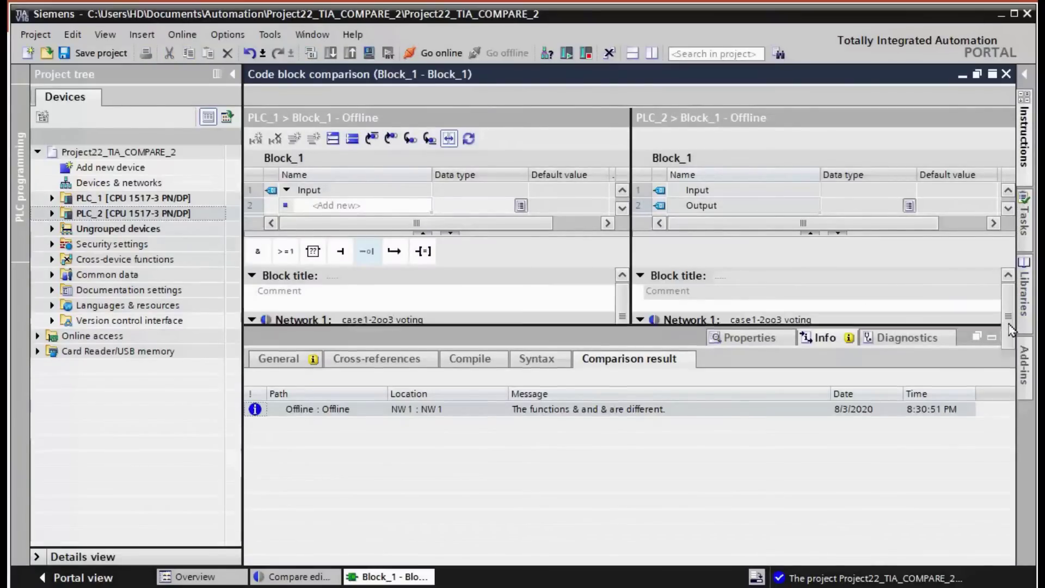
scroll(854, 391, down, 3)
scroll(855, 390, up, 2)
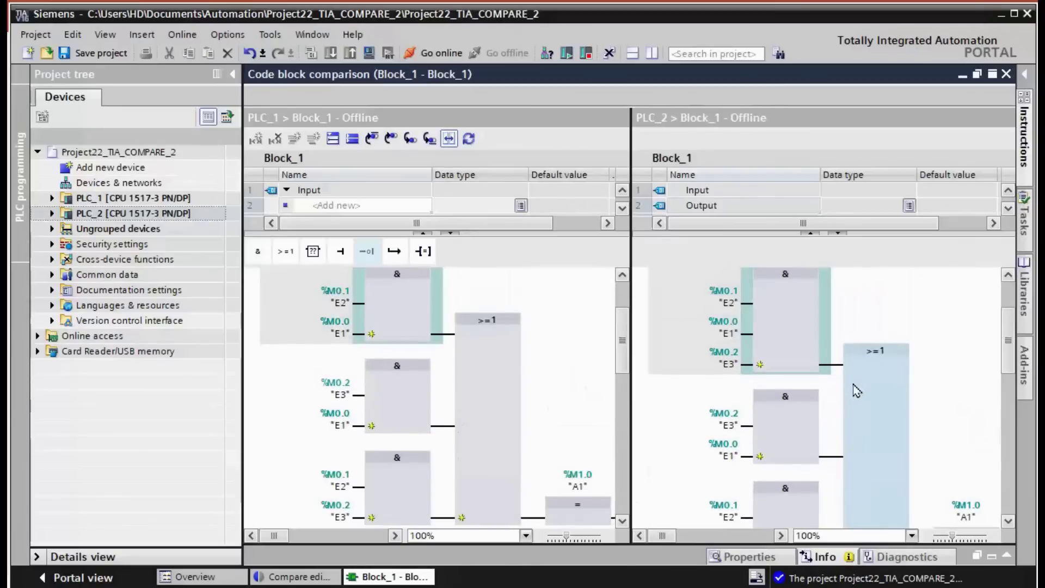
scroll(855, 391, up, 2)
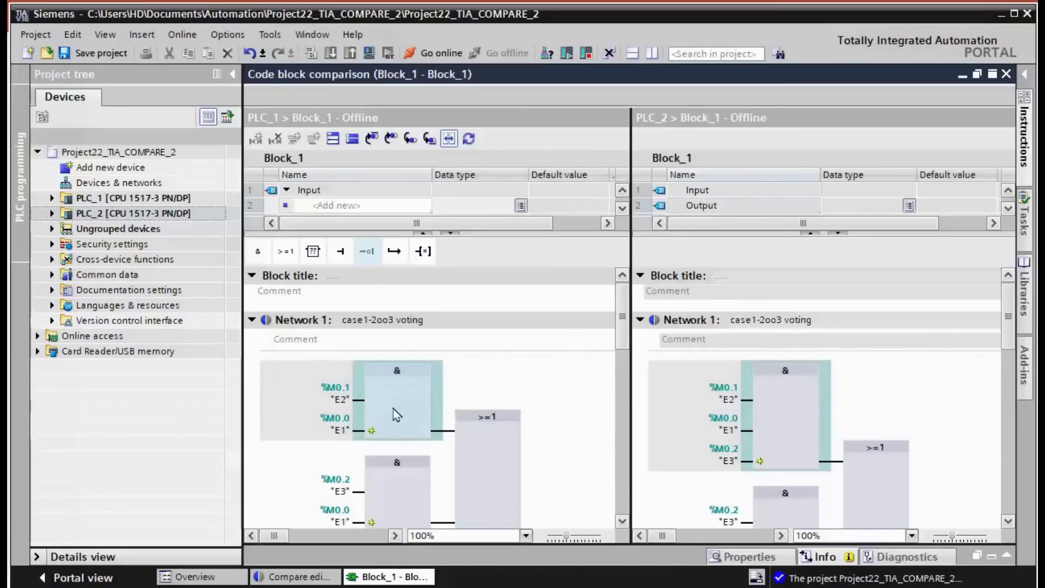
scroll(847, 420, down, 3)
scroll(641, 379, up, 3)
click(252, 320)
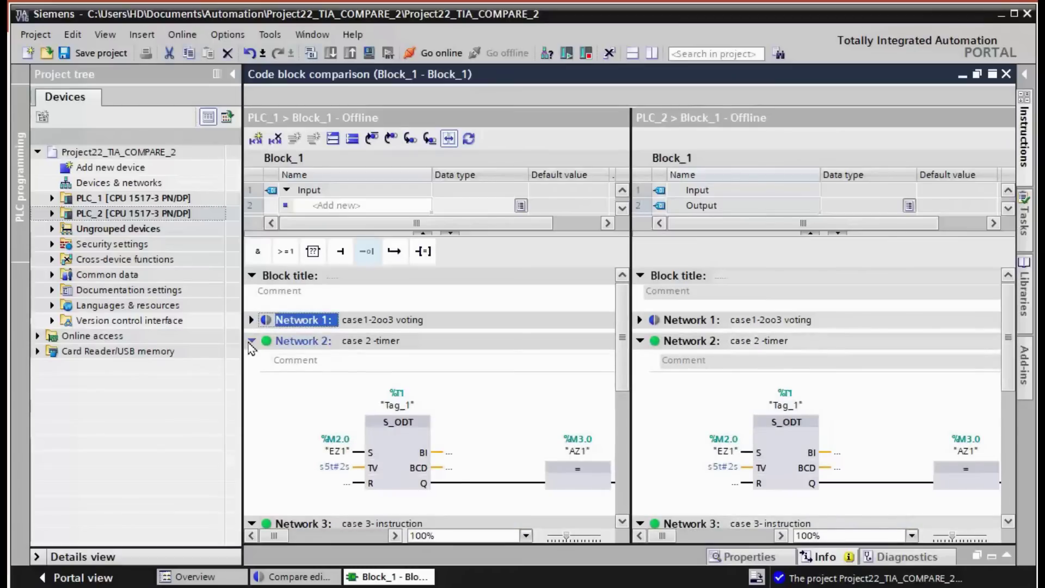
click(252, 341)
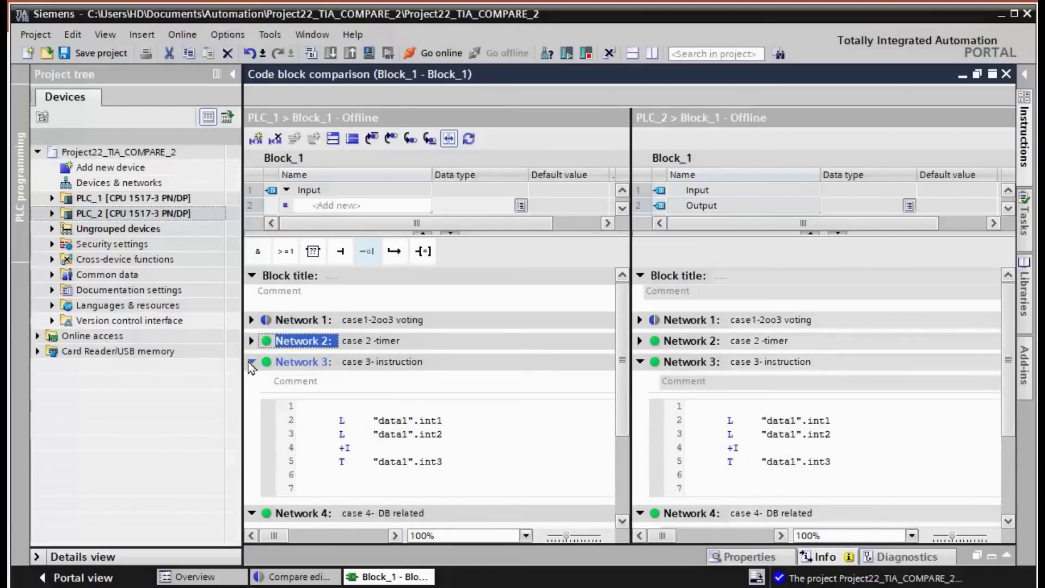
click(251, 362)
click(251, 383)
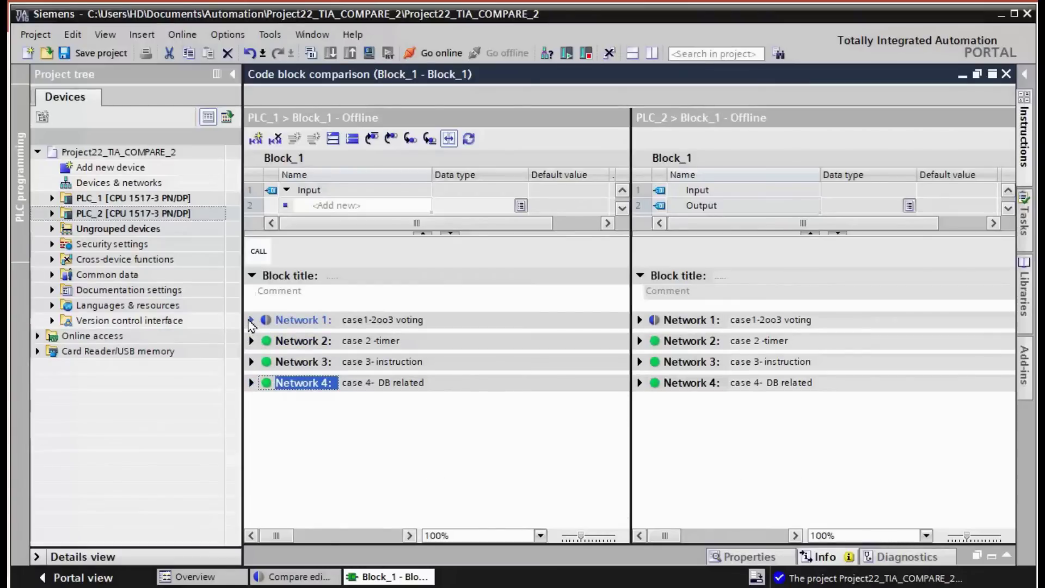
click(252, 320)
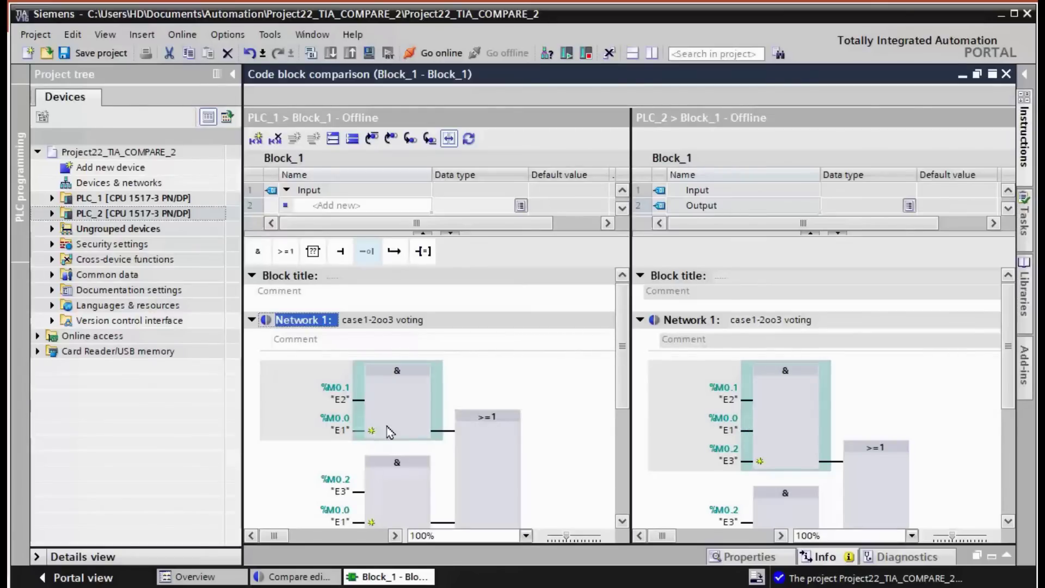
Set Block_1's compare action to overwrite PLC_2's version with PLC_1's.
click(1005, 73)
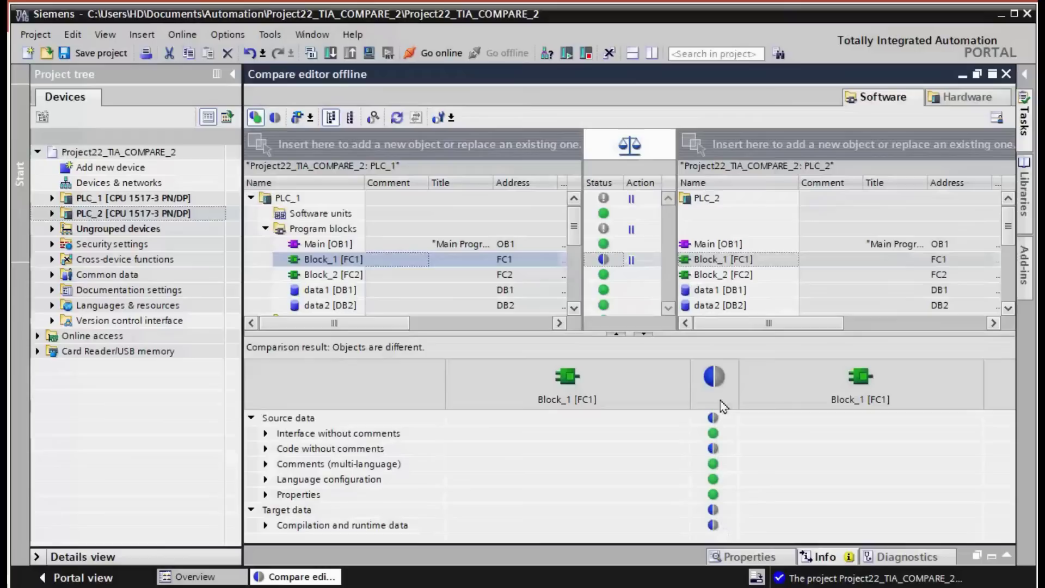
click(632, 260)
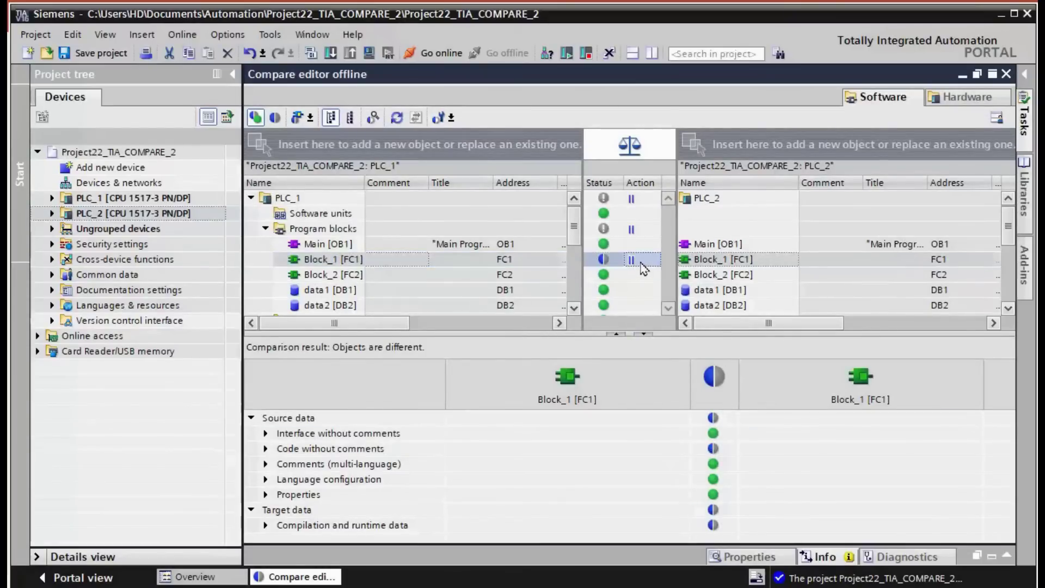
click(653, 260)
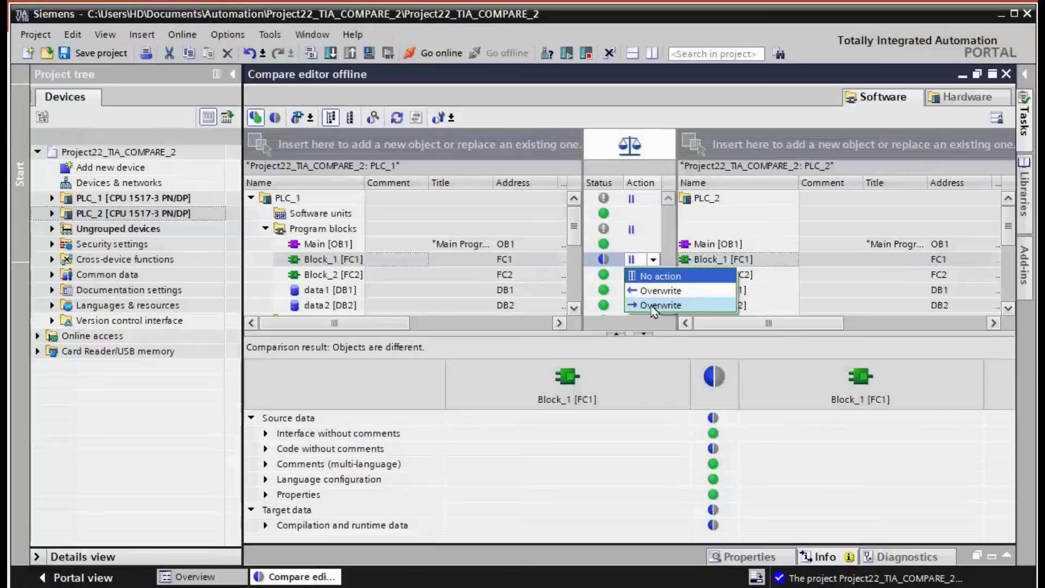
click(653, 306)
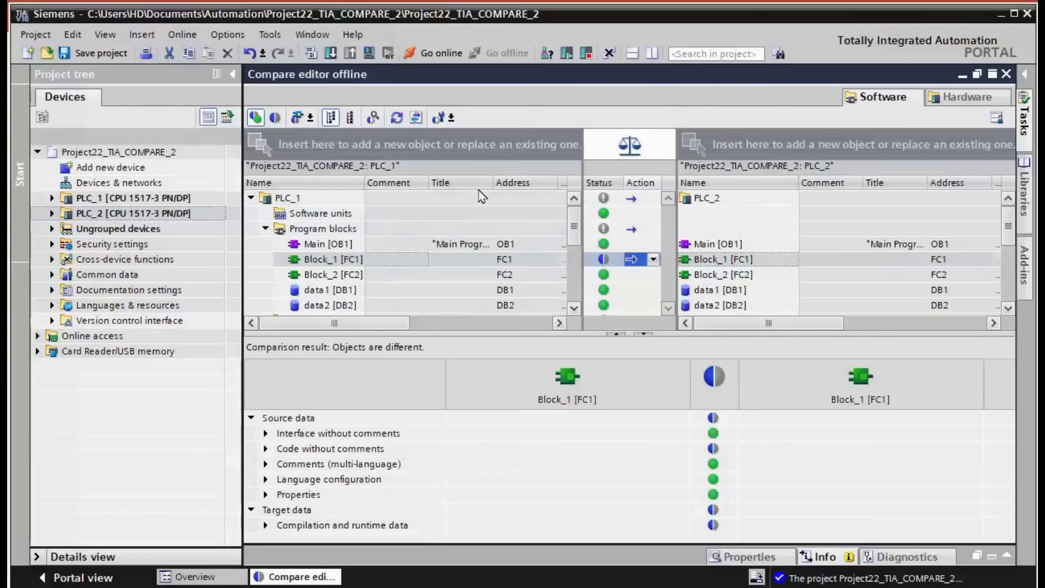
Execute the overwrite and view Block_1 [FC1] under Software units, now identical.
click(417, 119)
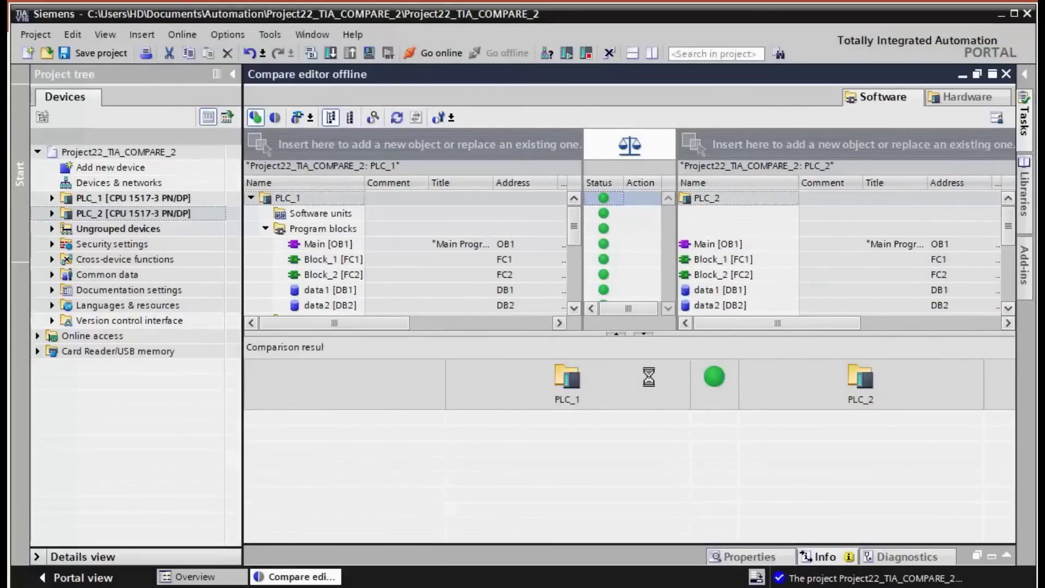
click(604, 214)
scroll(608, 245, down, 1)
scroll(609, 244, down, 2)
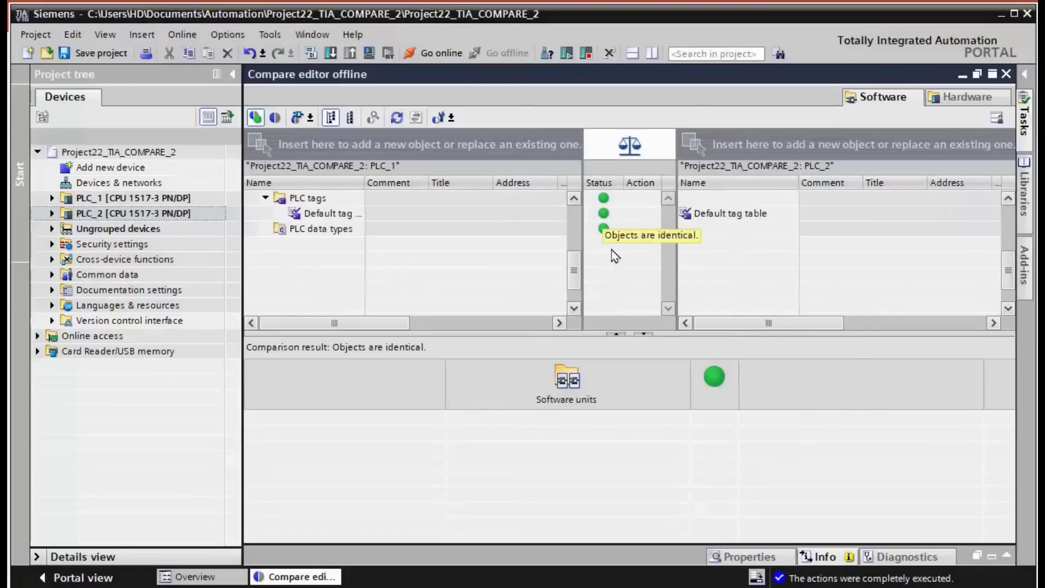
scroll(608, 245, up, 3)
click(345, 261)
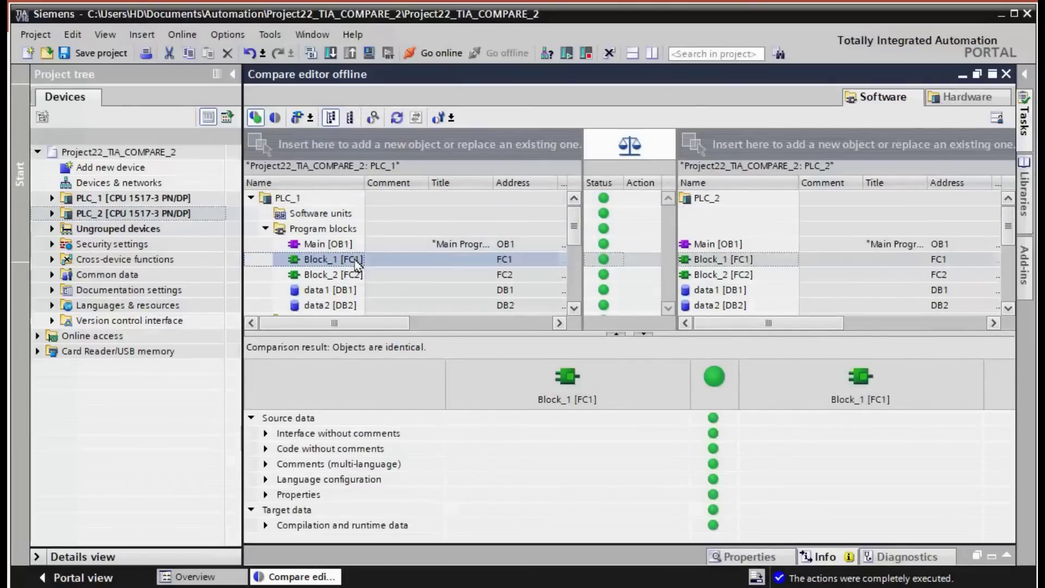
View Block_1's matching 2oo3 voting networks side by side, then close both comparison editors.
double_click(345, 261)
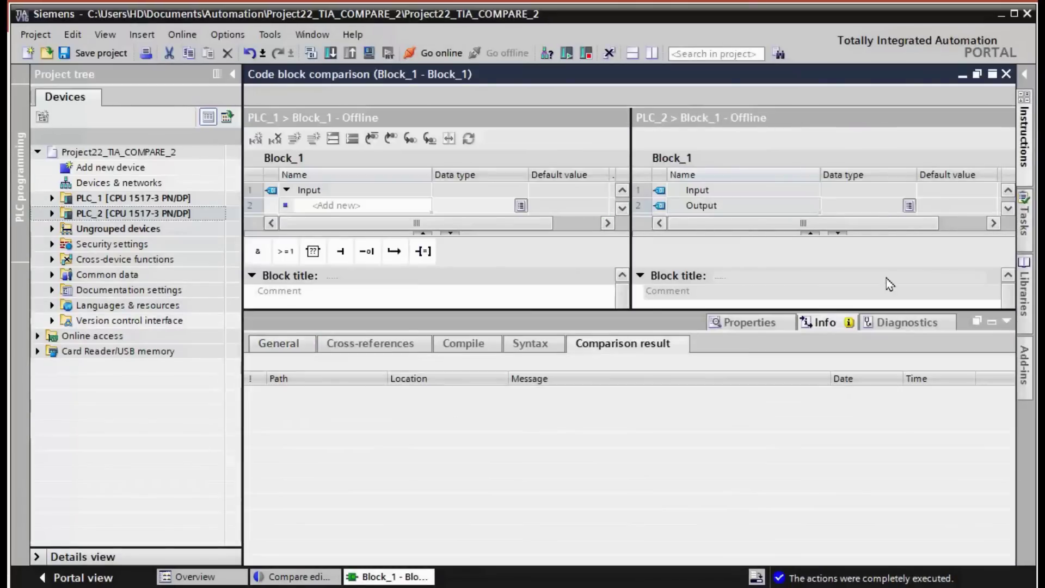
click(1005, 323)
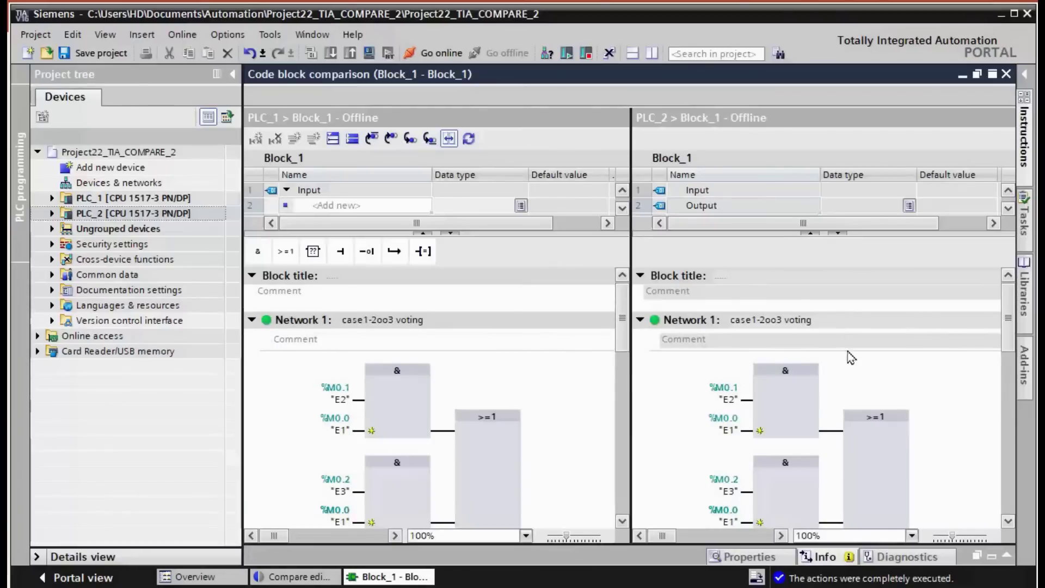
scroll(850, 360, down, 2)
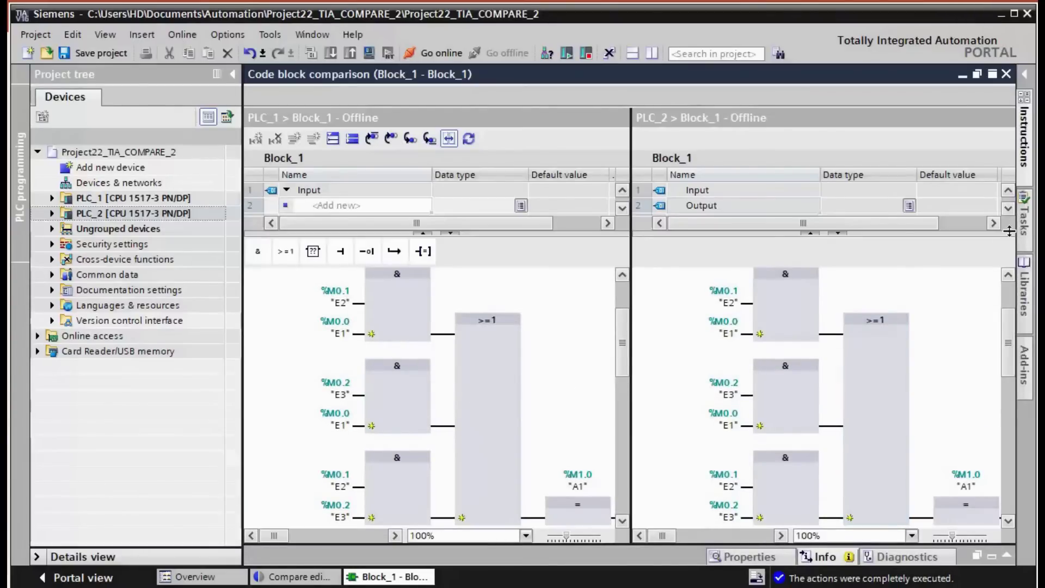
click(1005, 74)
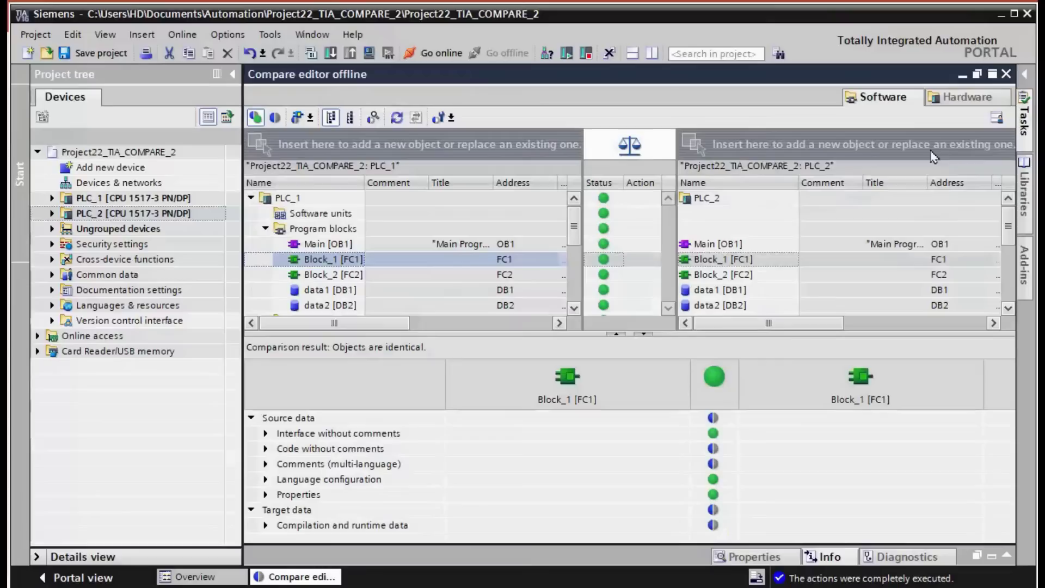
click(1005, 74)
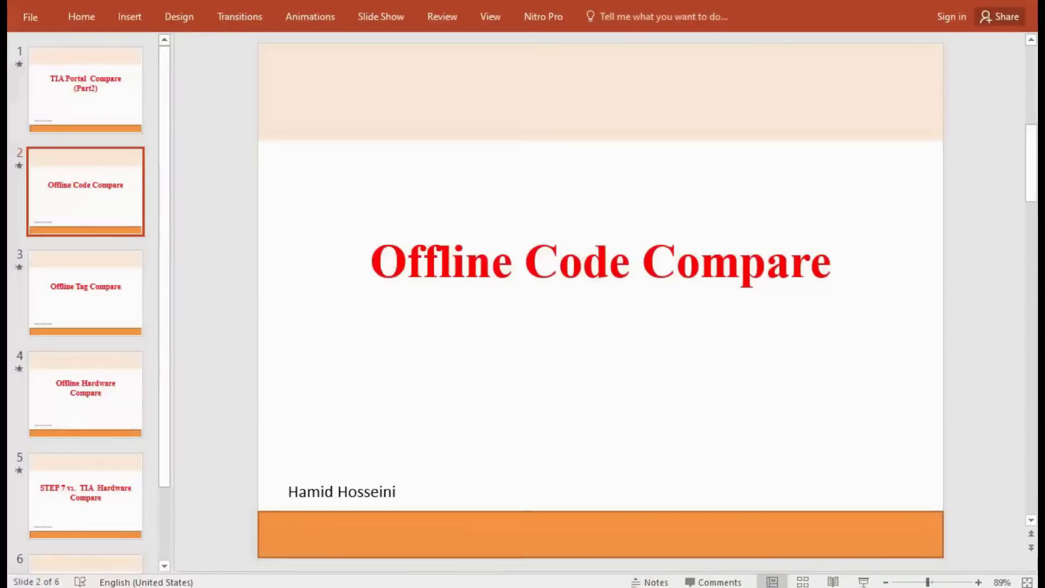
Show slide 3, 'Offline Tag Compare', from the PowerPoint thumbnail pane.
click(101, 329)
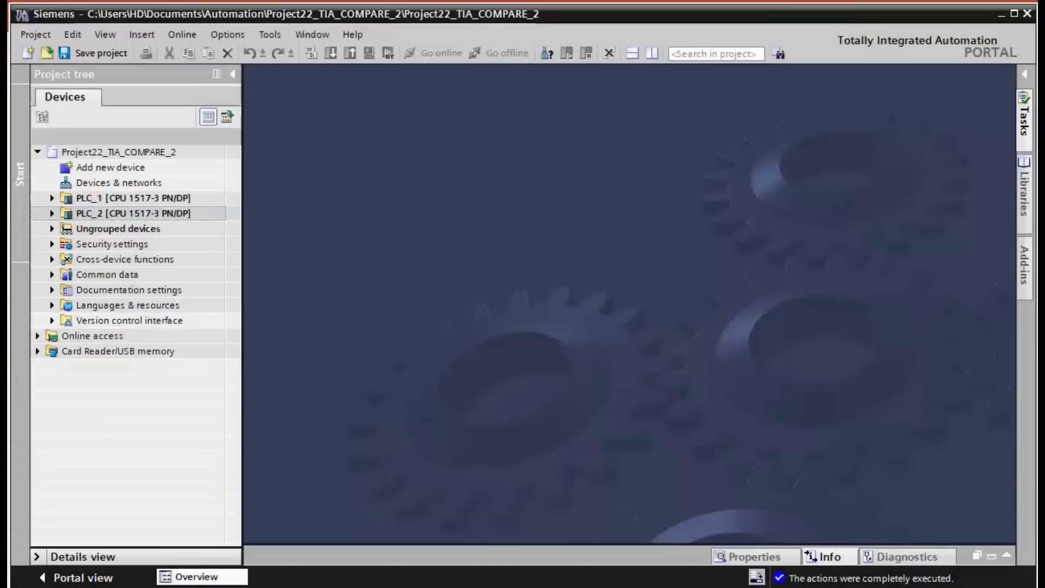
Open the Show all tags table under PLC_2's PLC tags.
click(52, 213)
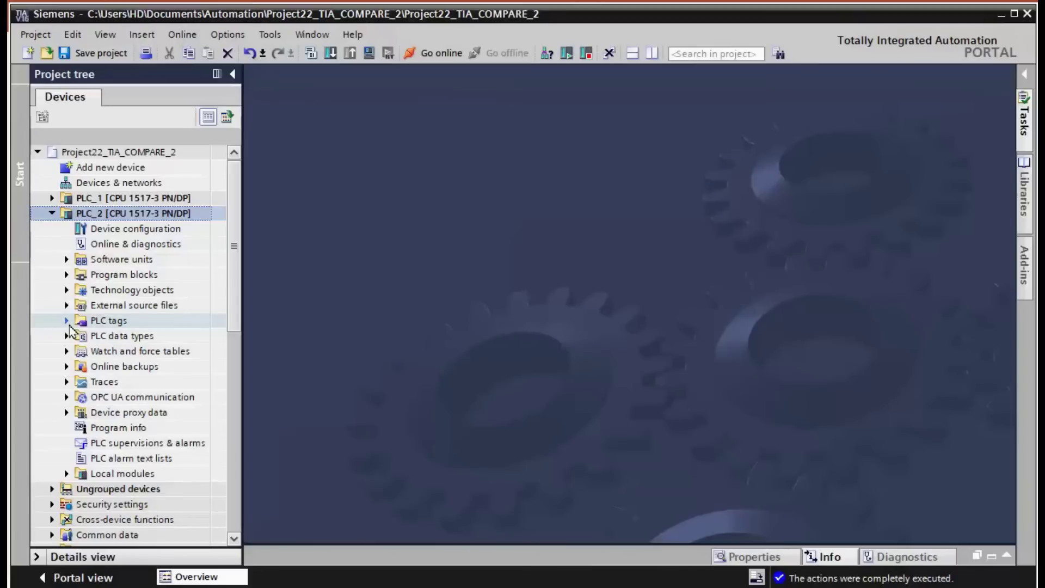
click(67, 320)
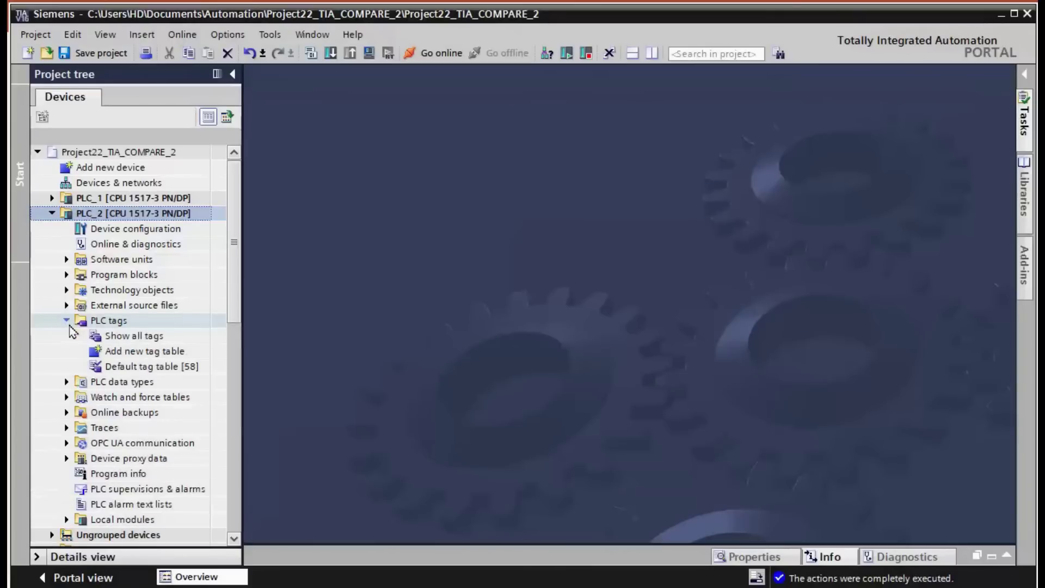
double_click(118, 336)
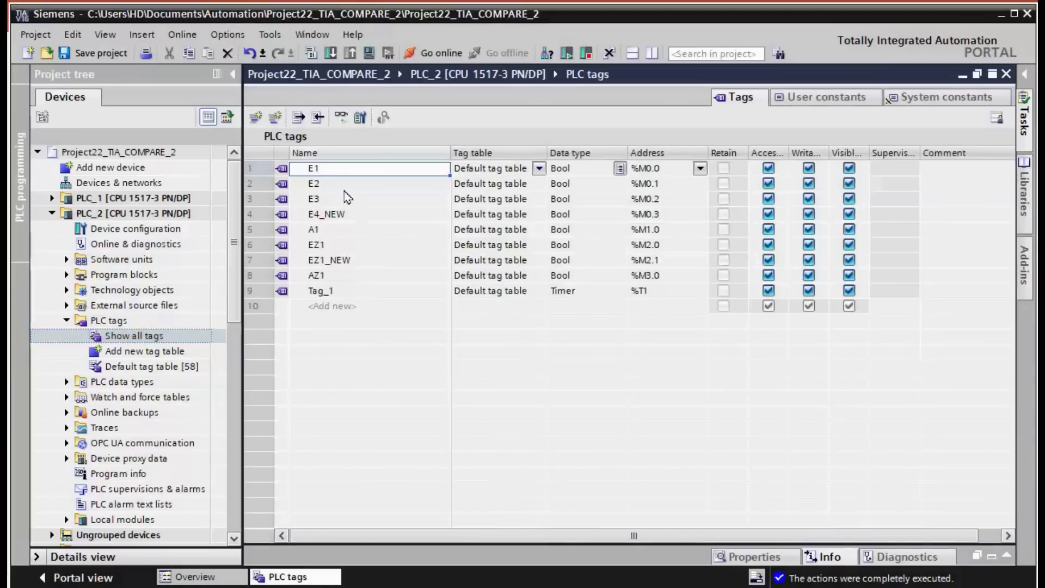
Rename tag E1 to E1x, save the project, and close the tag table.
click(327, 170)
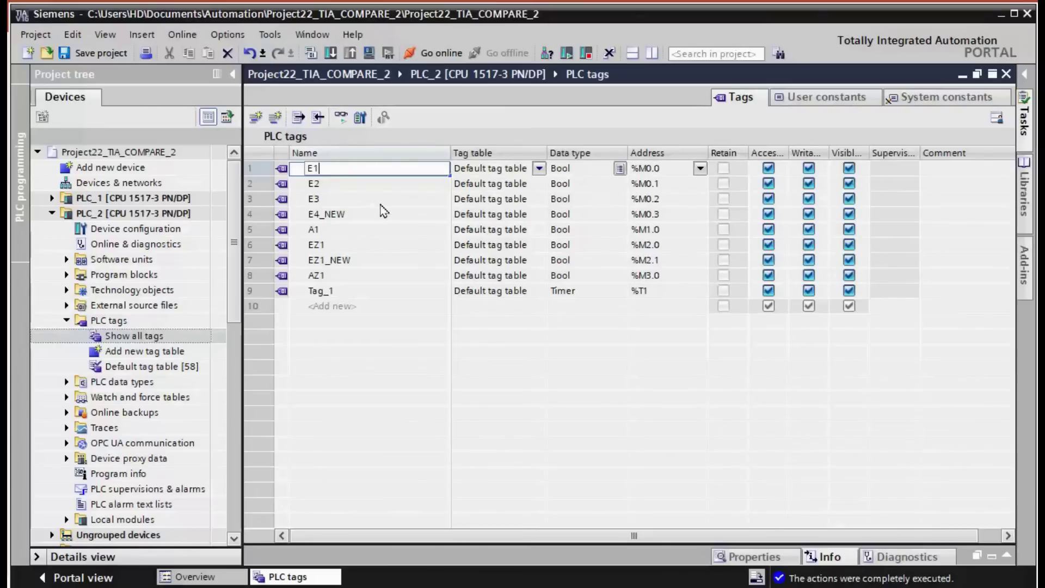
text(X)
key(Return)
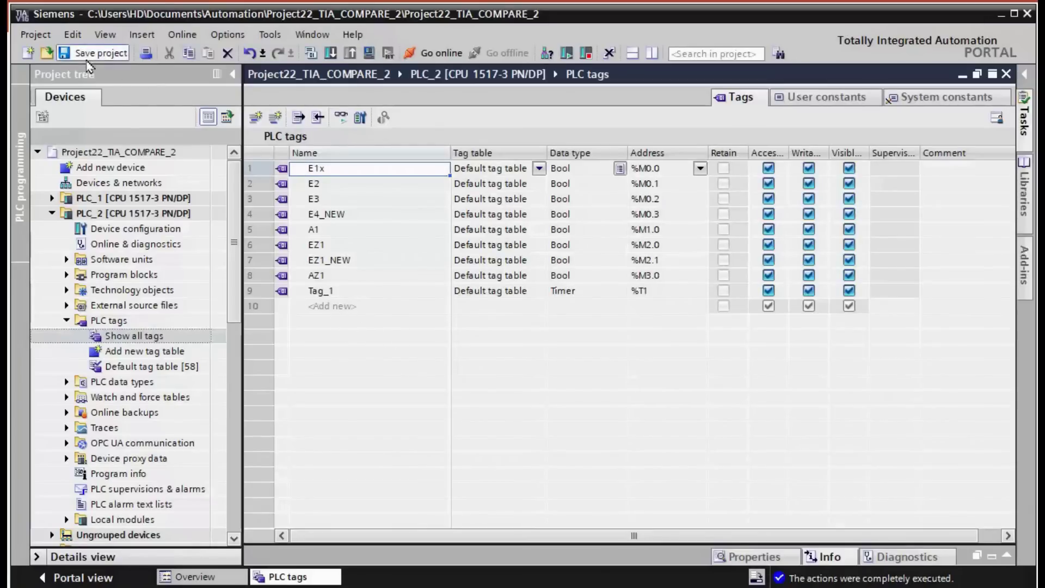
click(86, 59)
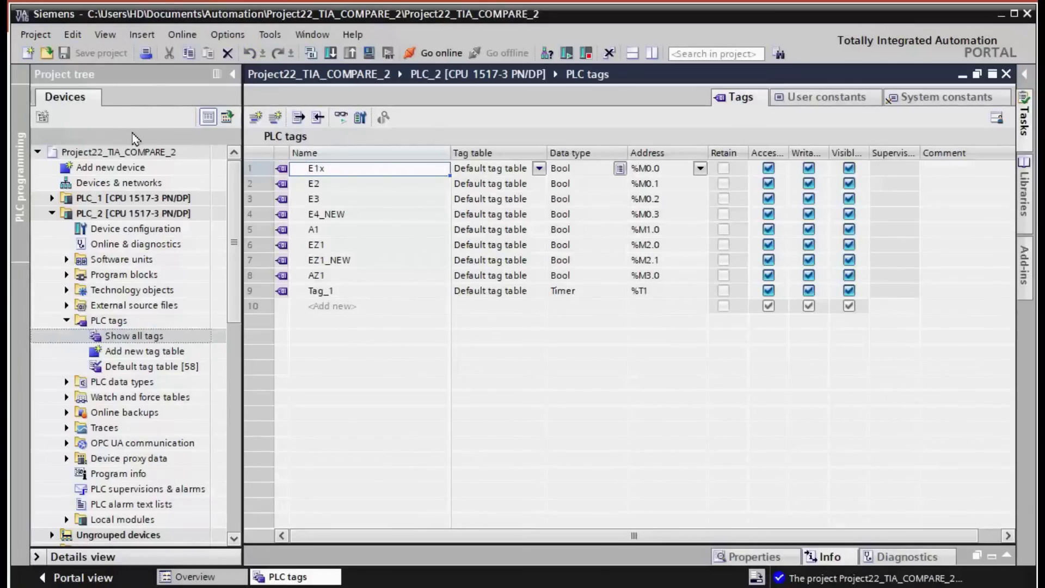
click(1007, 74)
click(67, 320)
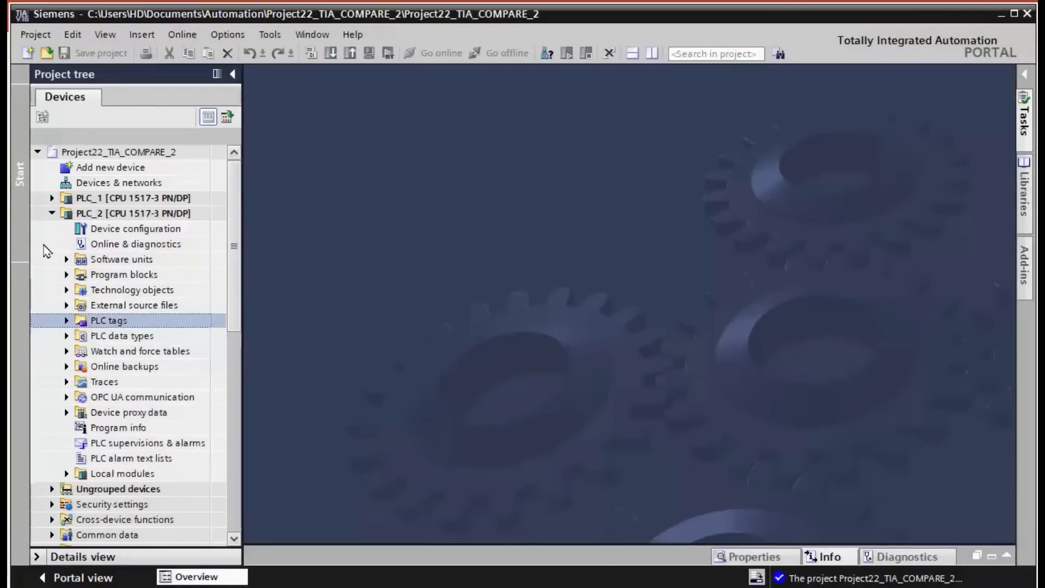
Compare PLC_1 offline against PLC_2 and inspect the Block_2 [FC2] and Block_1 [FC1] results.
click(51, 213)
click(134, 200)
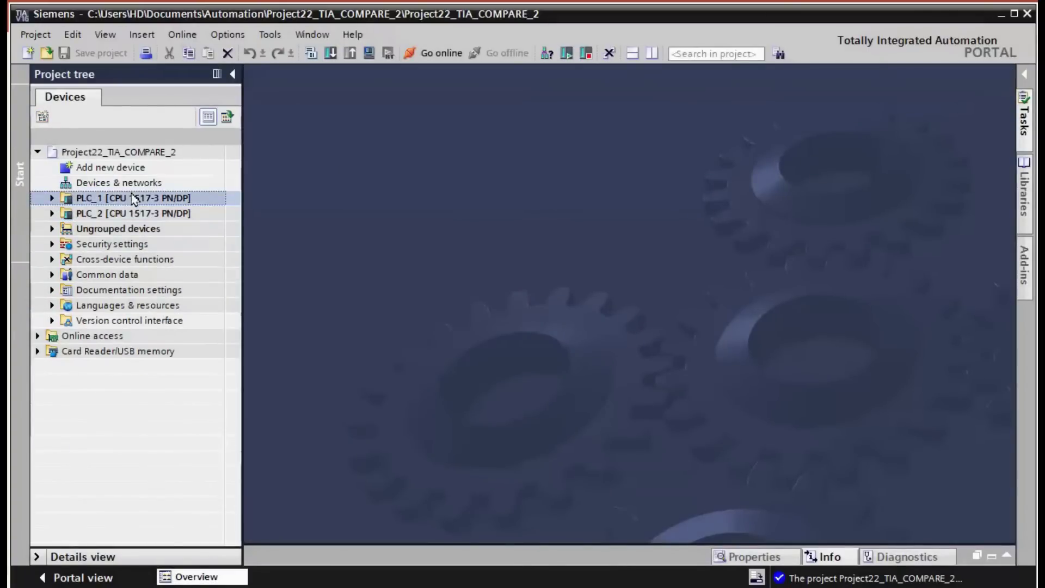
right_click(135, 200)
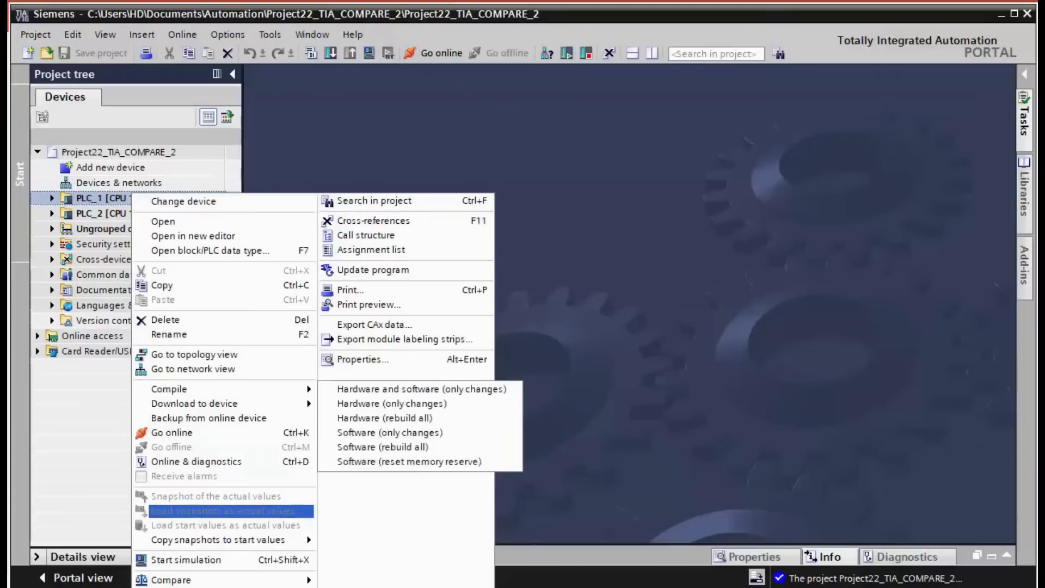
mouse_move(170, 580)
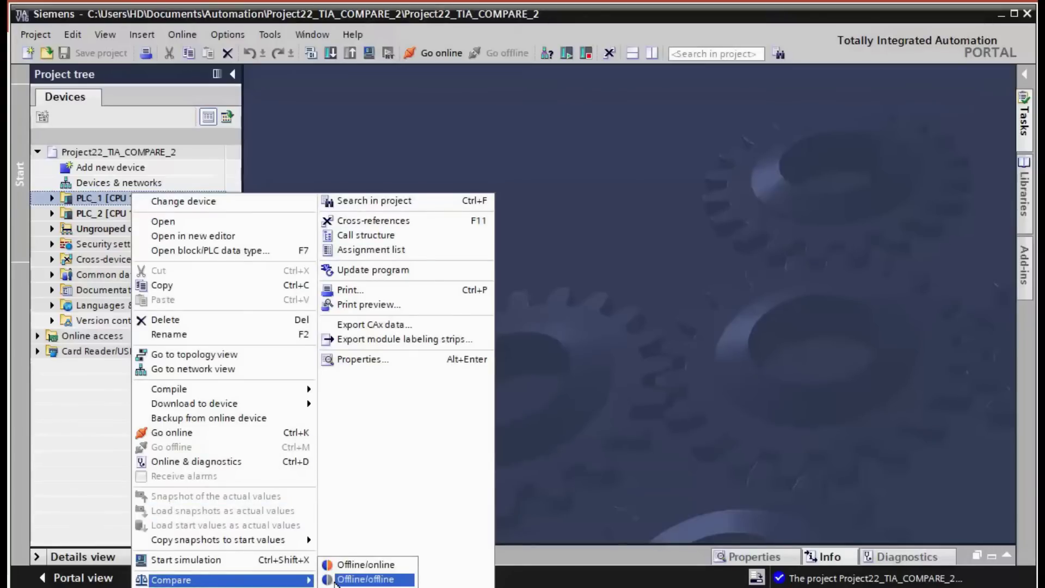
click(364, 580)
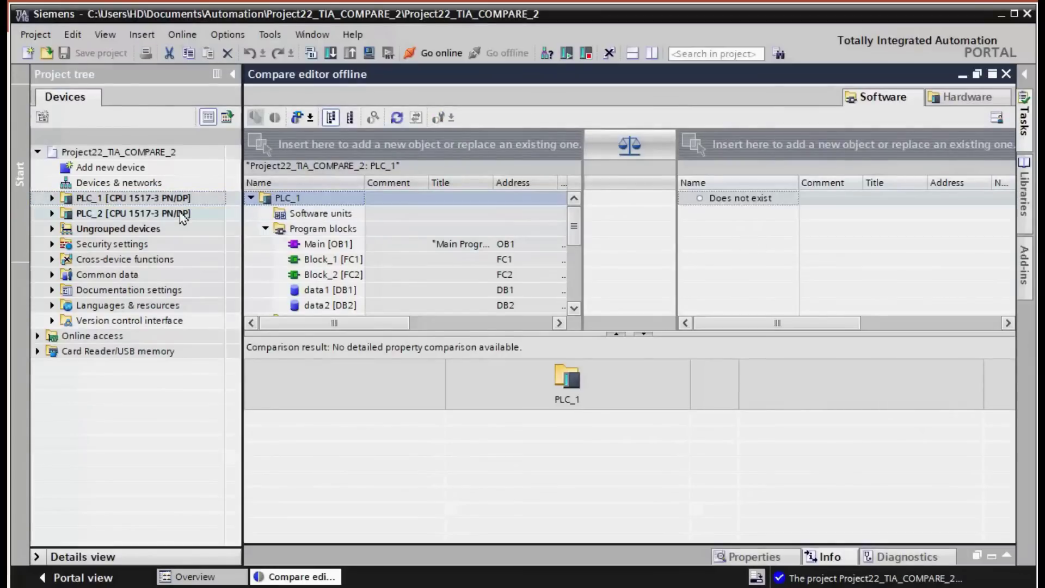
mouse_move(186, 214)
mouse_down()
mouse_move(296, 225)
mouse_move(768, 178)
mouse_move(757, 200)
mouse_up()
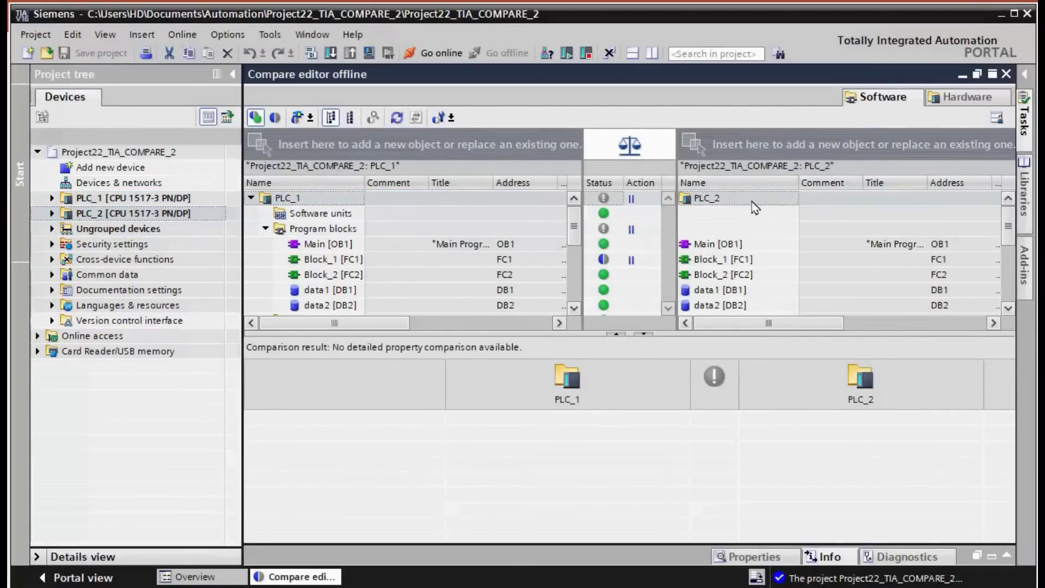
click(482, 276)
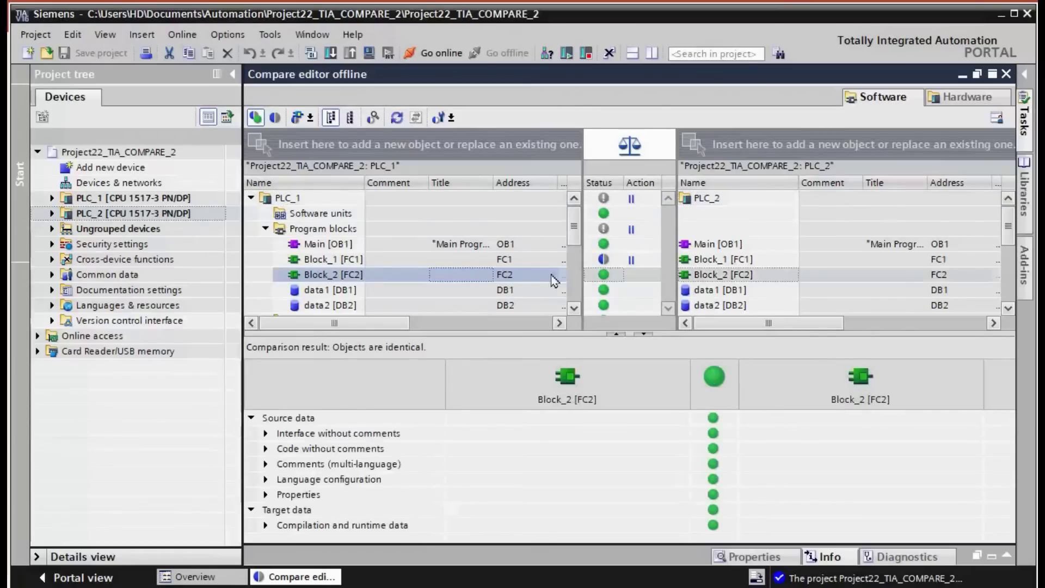
click(366, 269)
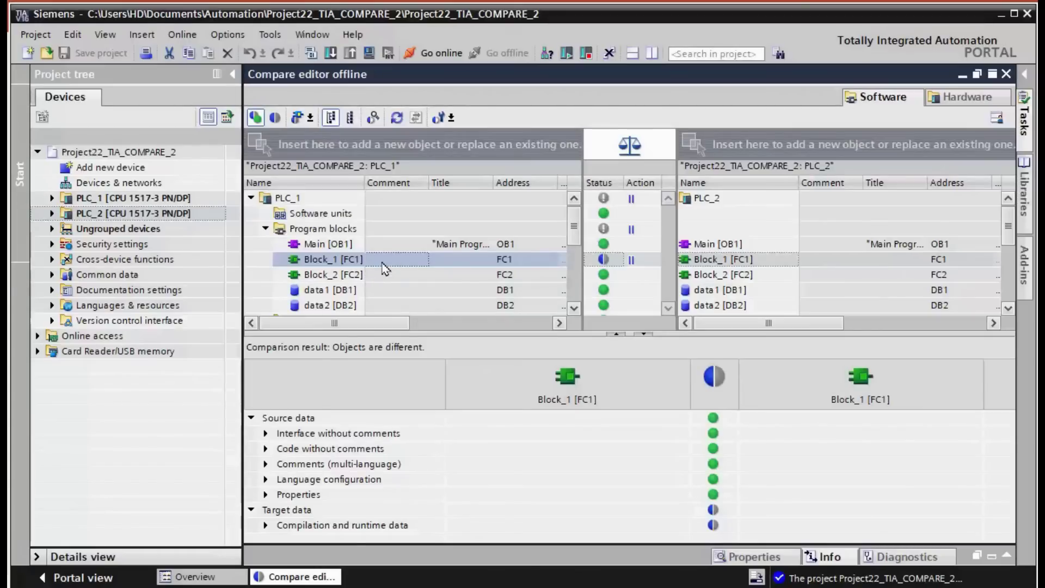
Open Block_1 [FC1]'s side-by-side code comparison and collapse Networks 1 to 3.
double_click(384, 269)
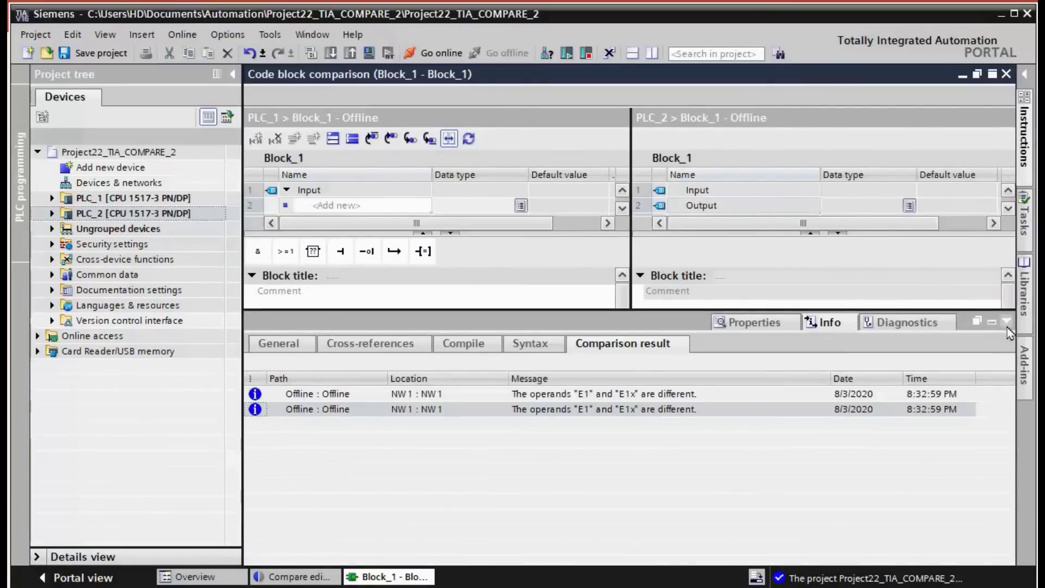
scroll(881, 307, down, 3)
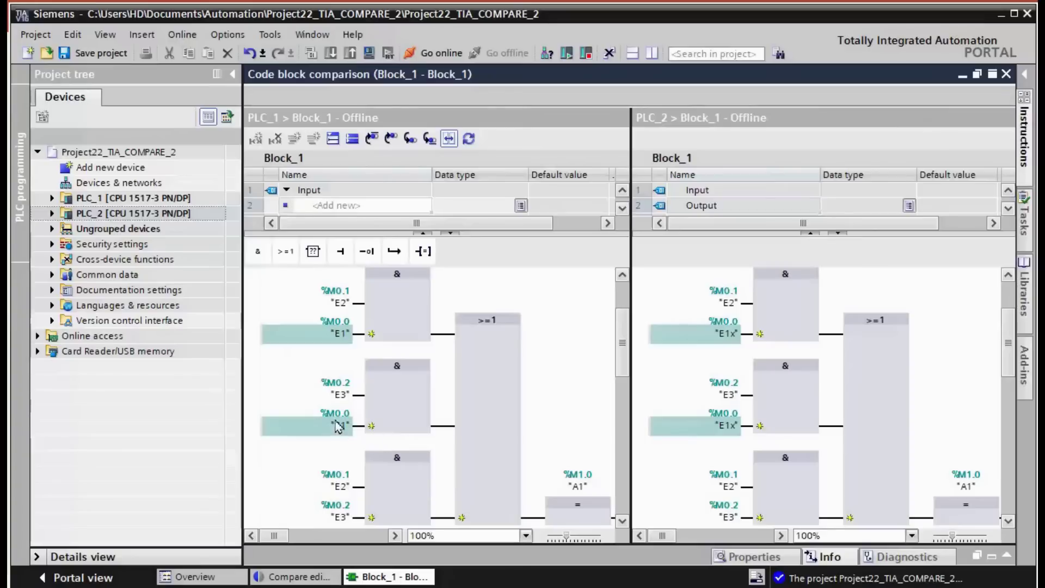
scroll(754, 451, down, 4)
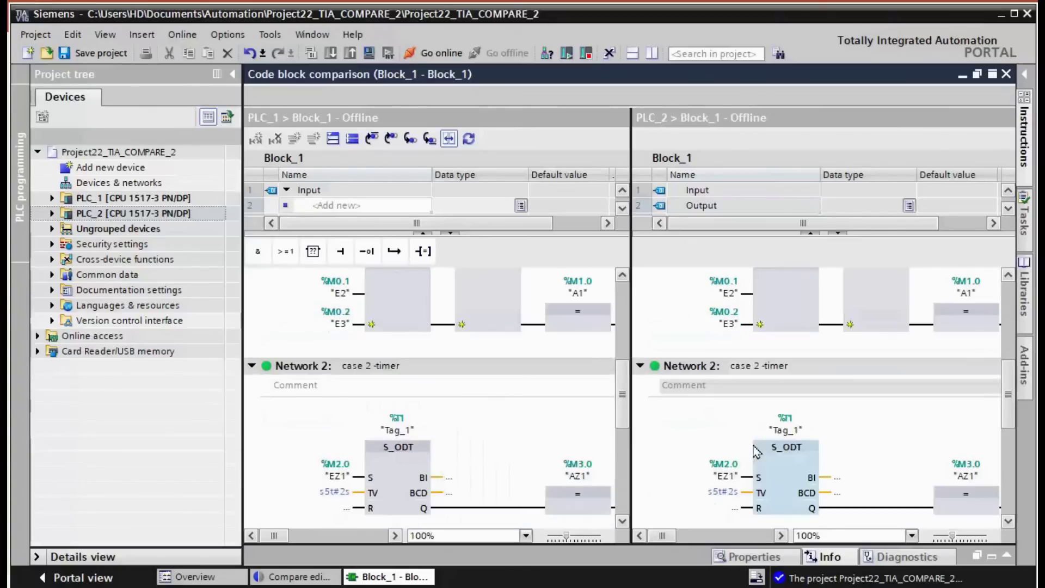
scroll(751, 427, up, 2)
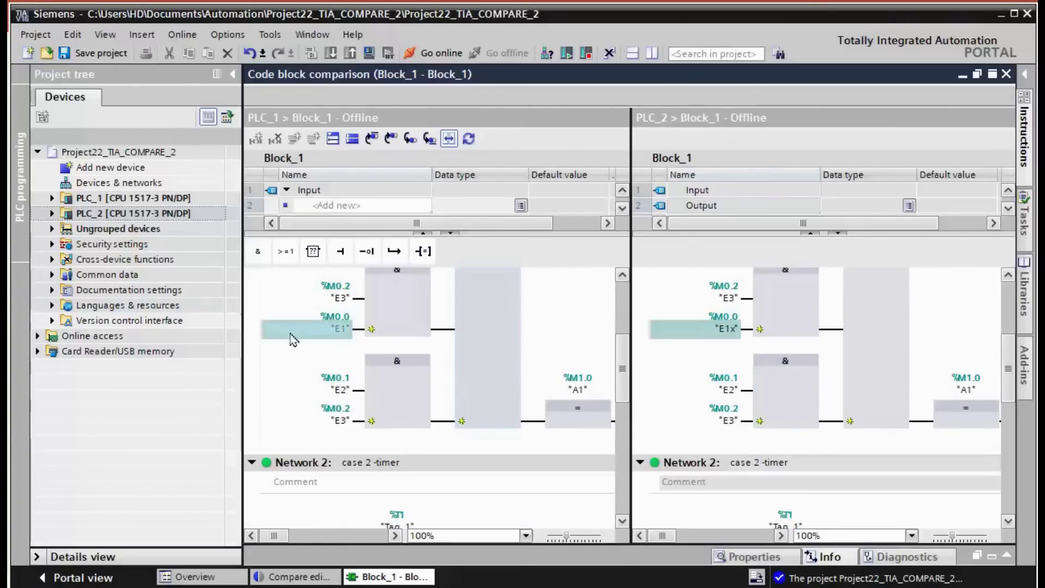
scroll(296, 307, up, 4)
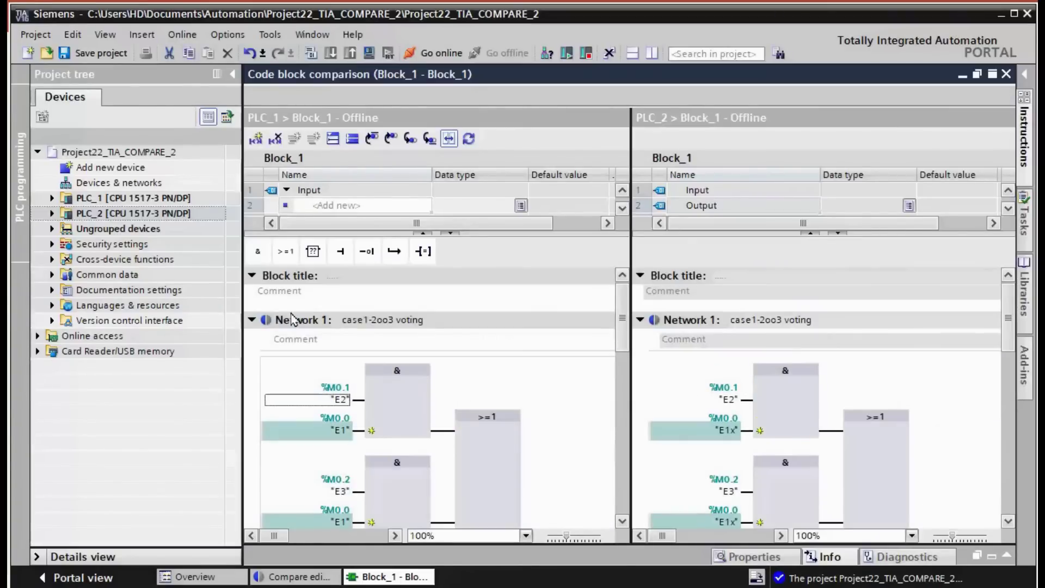
click(252, 319)
click(256, 344)
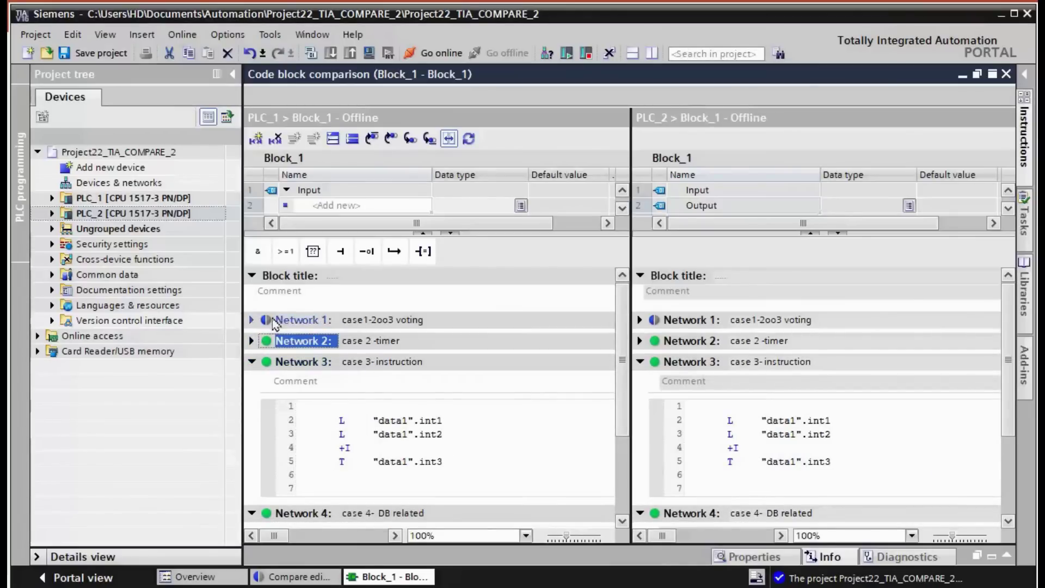
click(254, 364)
Collapse Network 4, close Block_1's code comparison, and select Block_2.
click(252, 382)
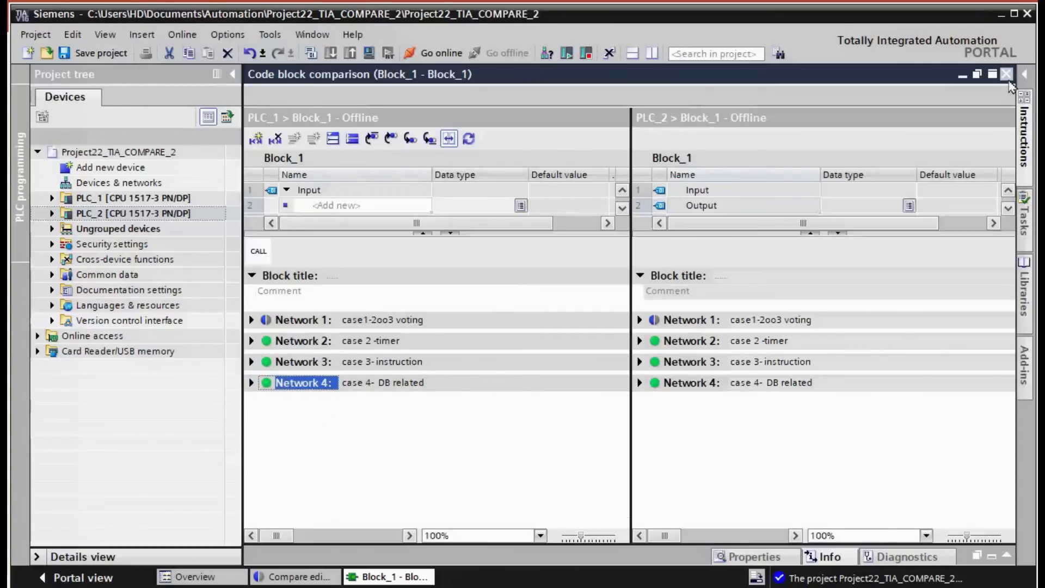
click(1006, 74)
click(479, 274)
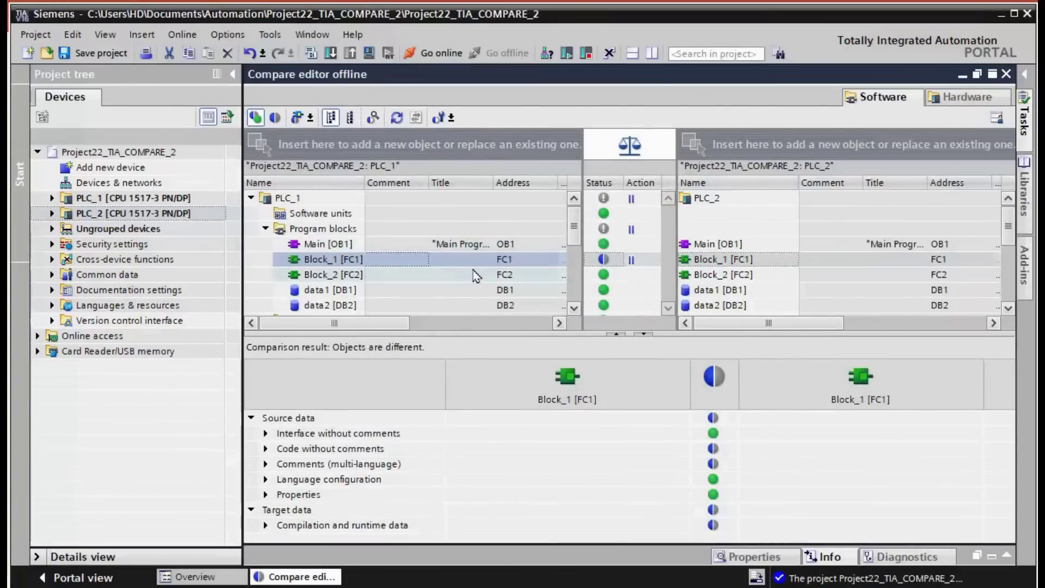
scroll(478, 276, down, 1)
scroll(478, 275, down, 1)
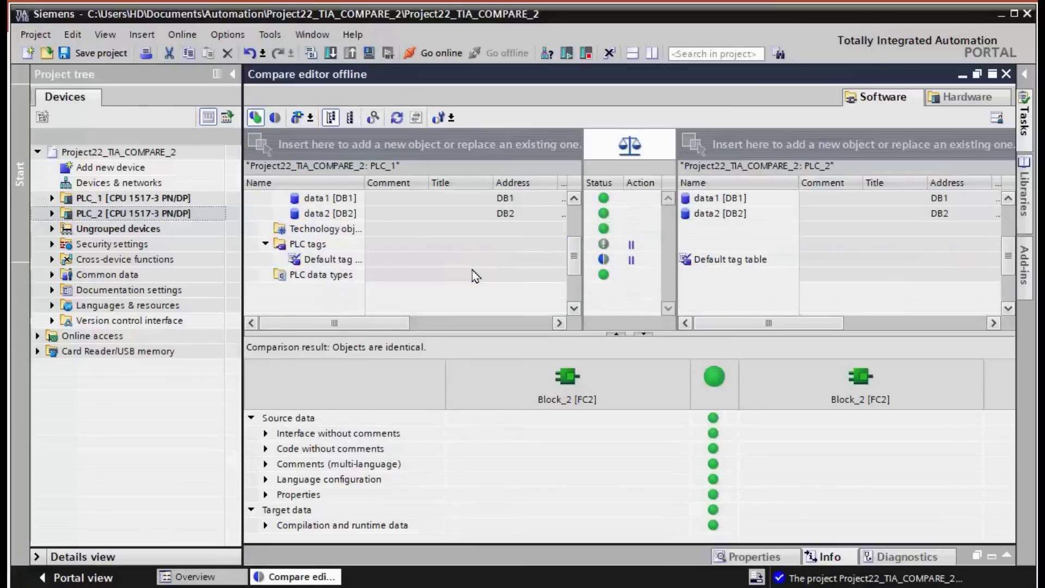
Compare the Default tag table entries, then close both compare editors.
double_click(334, 260)
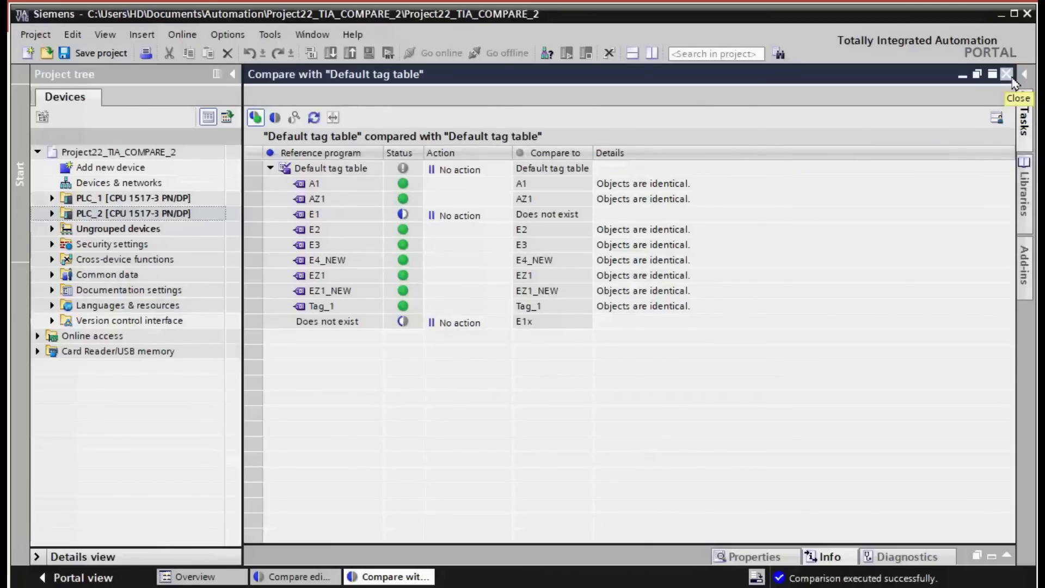
click(1006, 75)
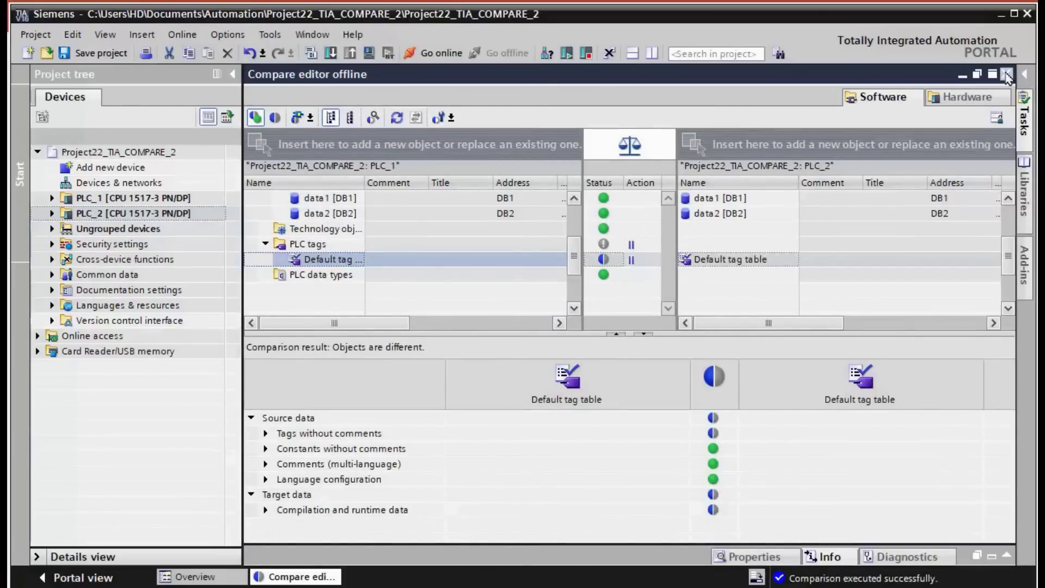
click(1005, 74)
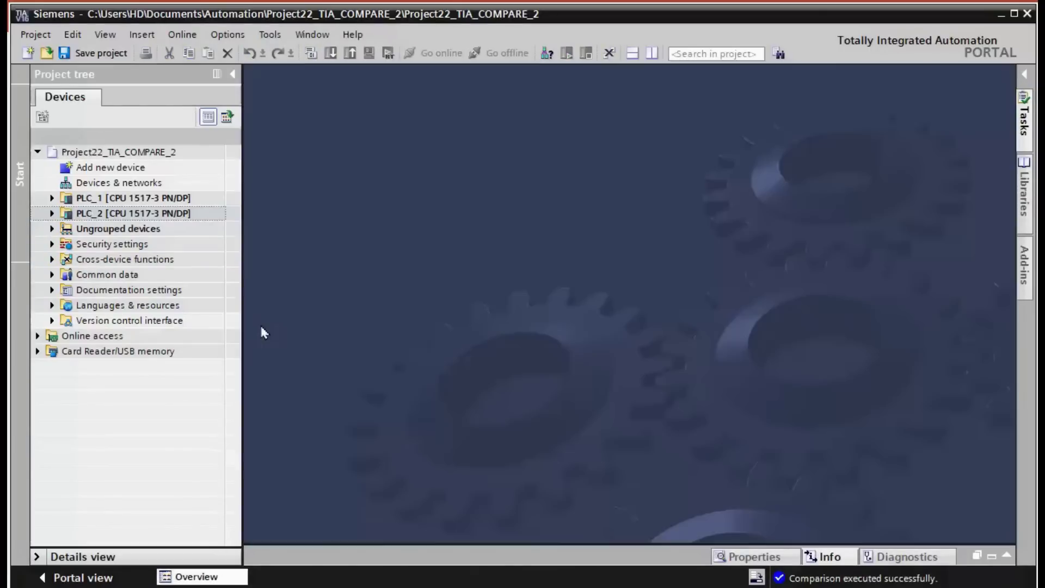
Open the Show all tags table under PLC_2's PLC tags.
click(51, 214)
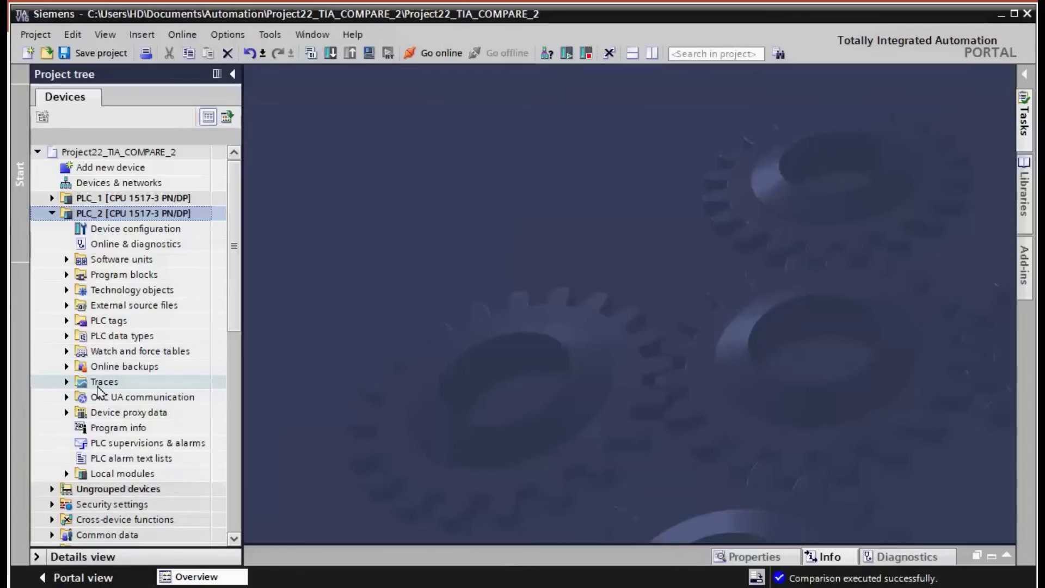
click(66, 320)
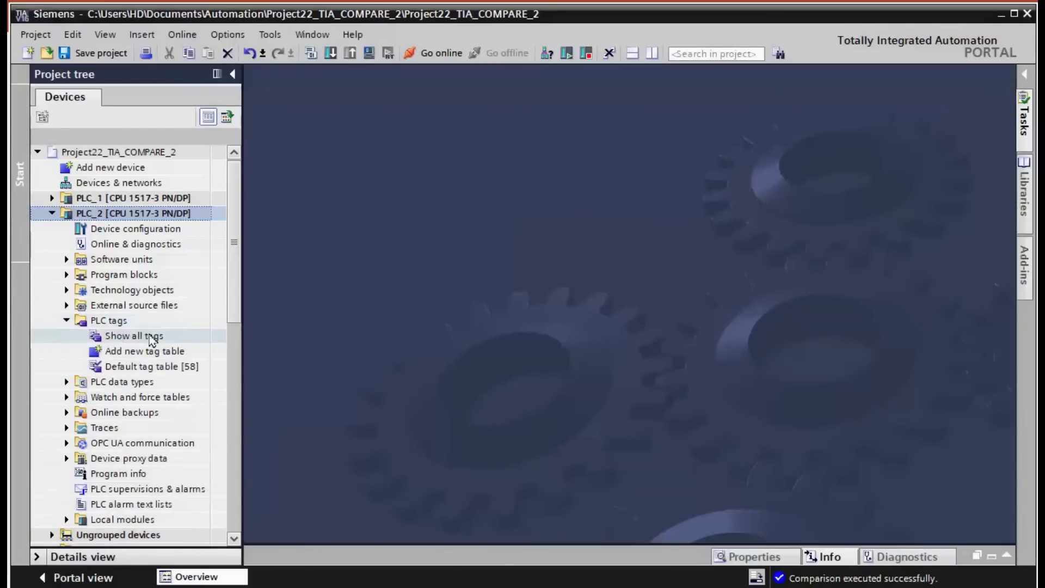
click(152, 339)
double_click(152, 338)
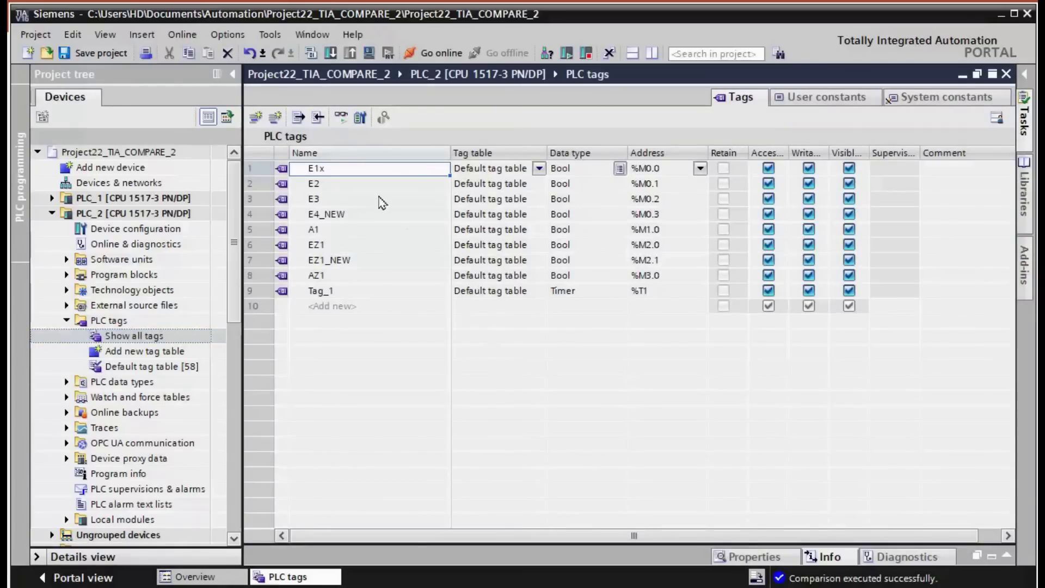
Rename tag E1x back to E1, save the project, and close the tag list.
click(333, 172)
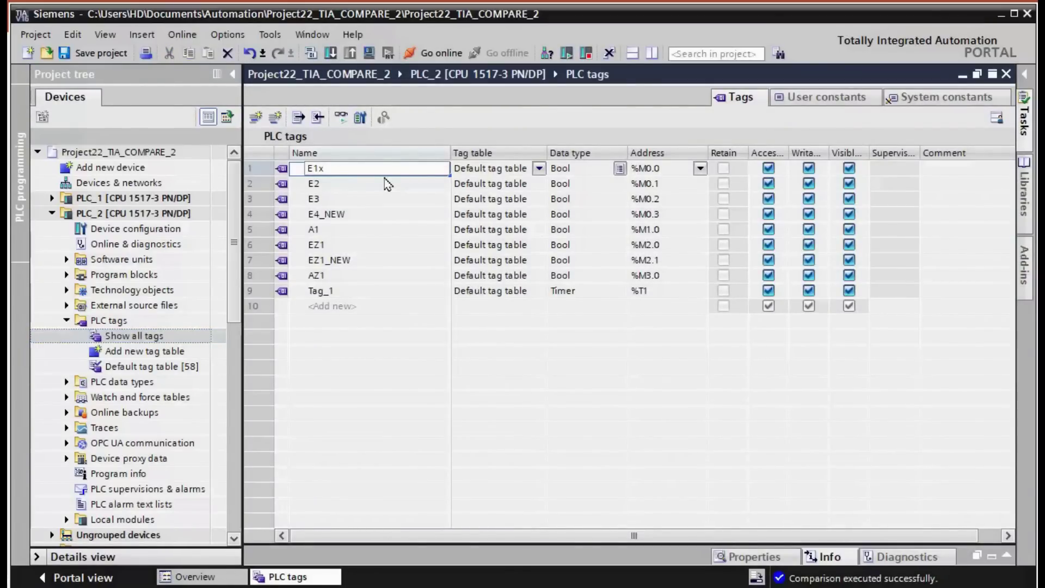
key(Return)
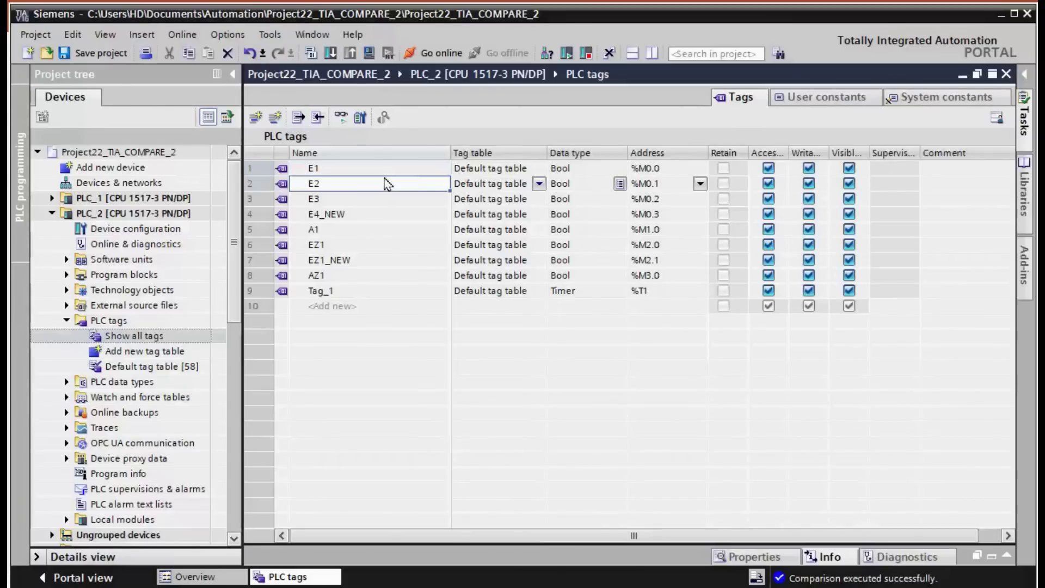
click(99, 53)
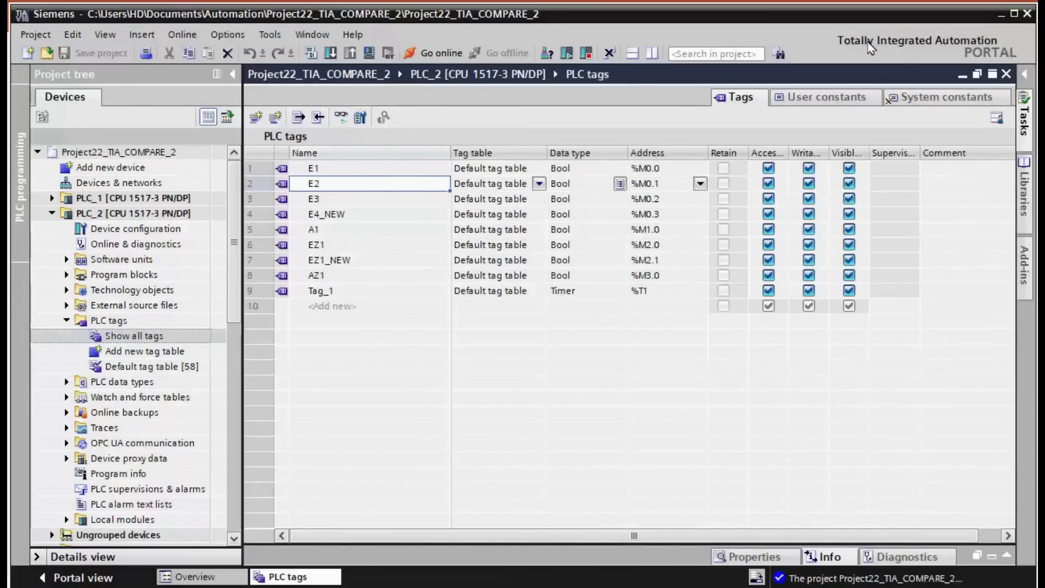
click(1007, 73)
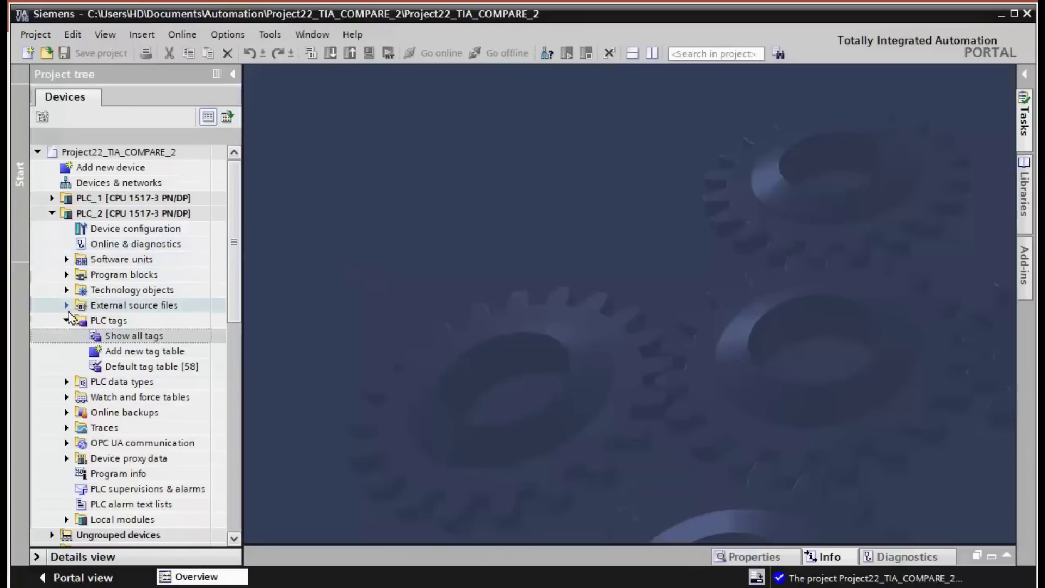
click(66, 321)
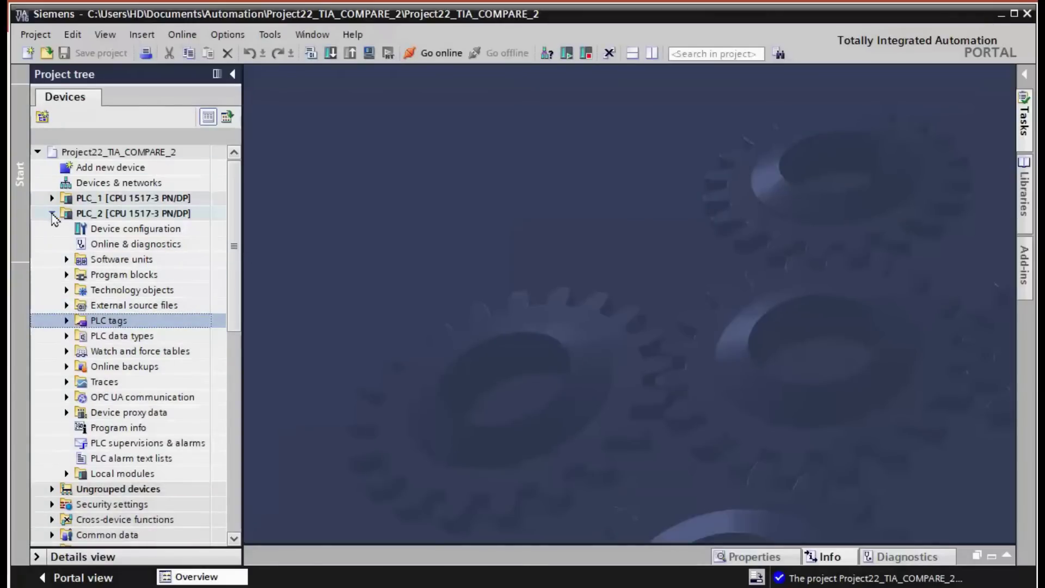
click(52, 214)
click(146, 200)
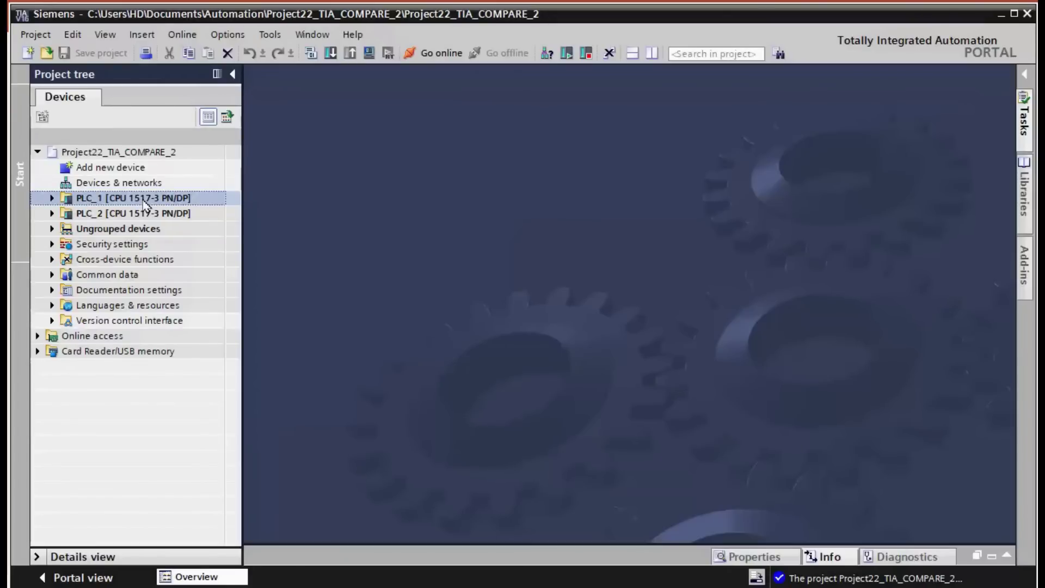
Start an offline/offline comparison of PLC_1 with PLC_2 as partner.
right_click(146, 203)
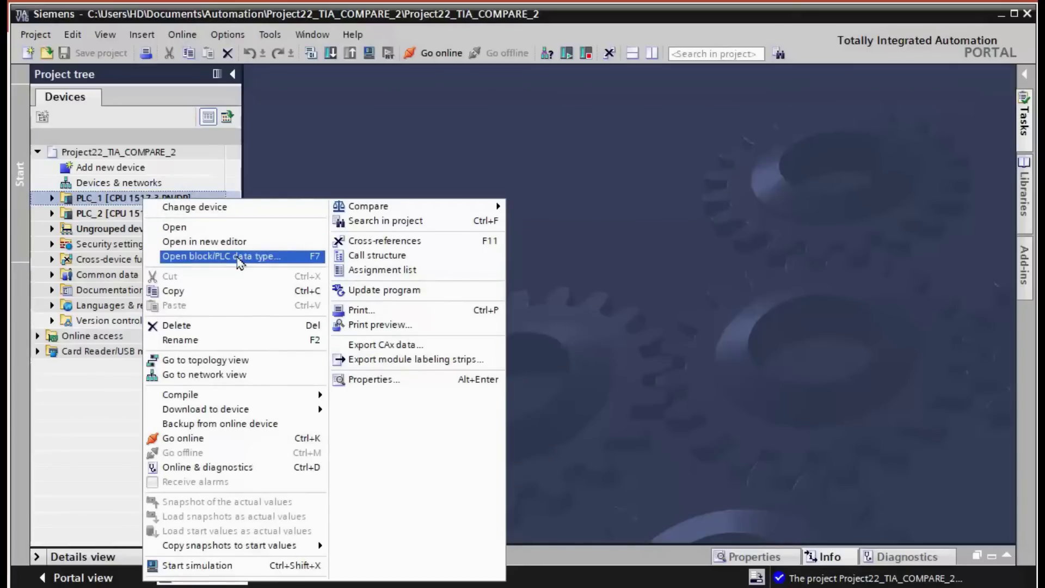
mouse_move(383, 207)
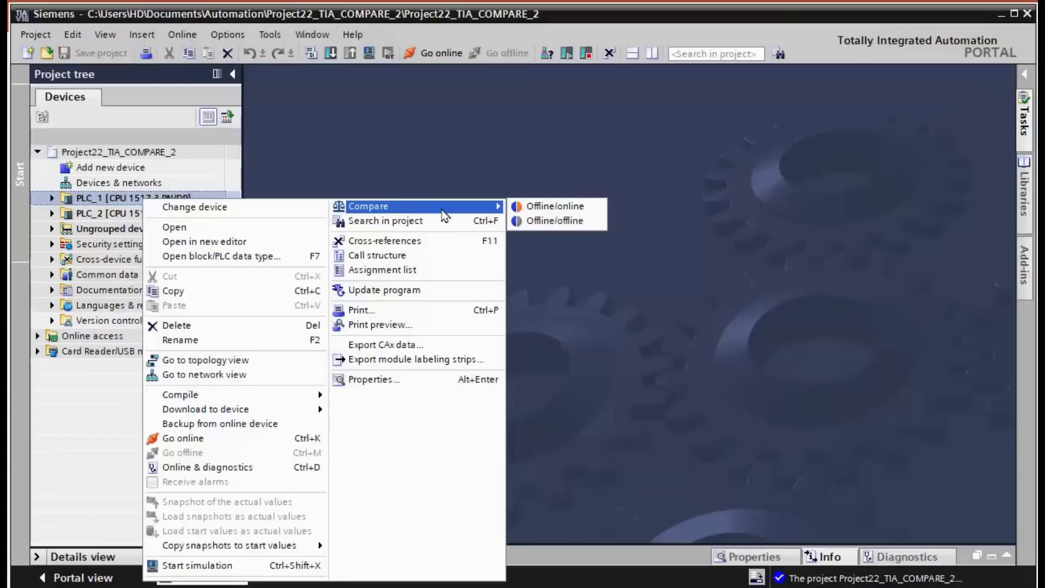
click(561, 222)
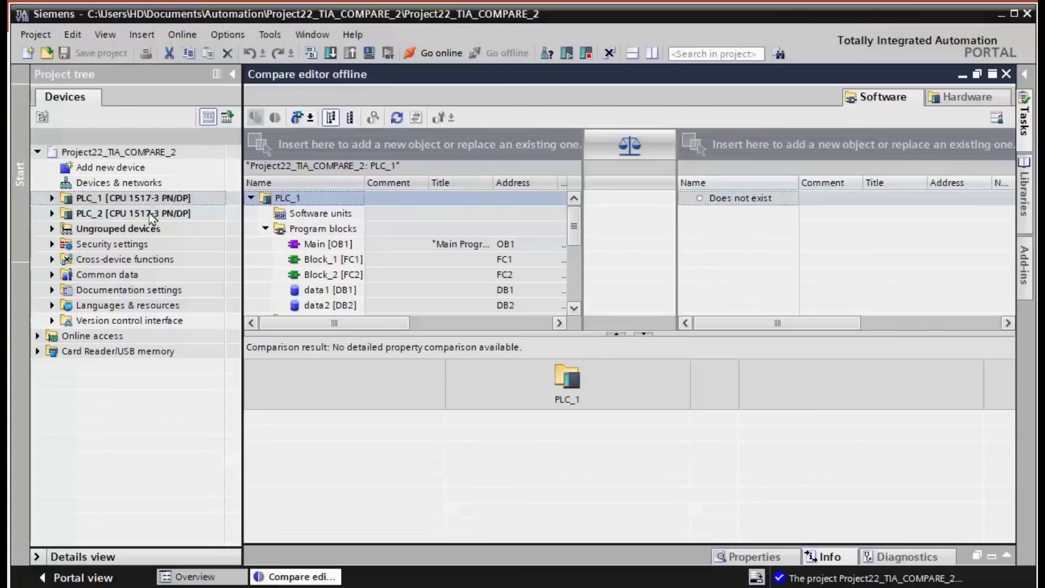
drag(151, 215, 803, 143)
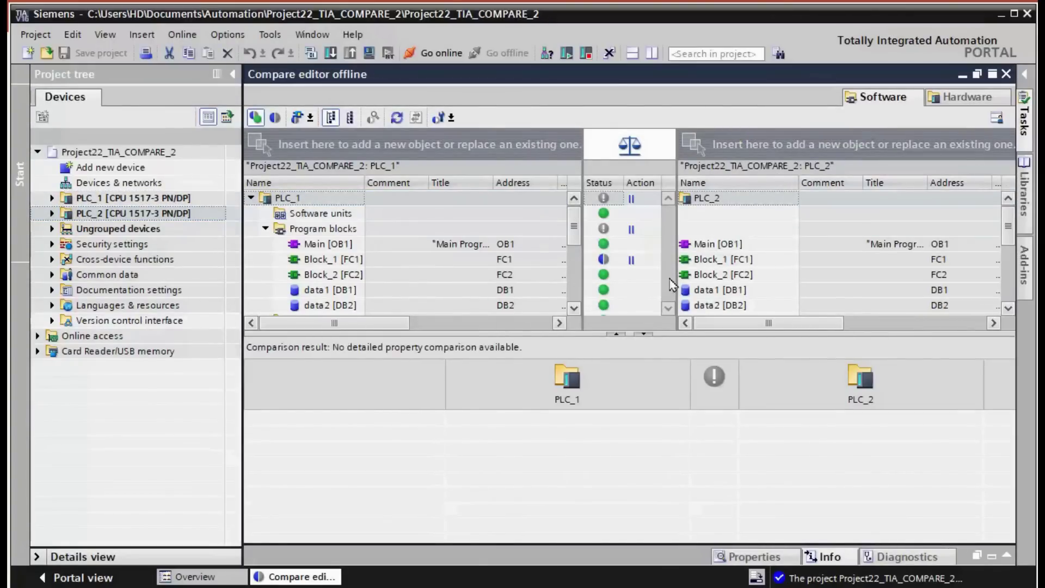
Check Block_1 [FC1]'s result and open its detailed code comparison.
click(607, 260)
scroll(611, 266, down, 3)
scroll(611, 267, down, 2)
scroll(611, 268, up, 2)
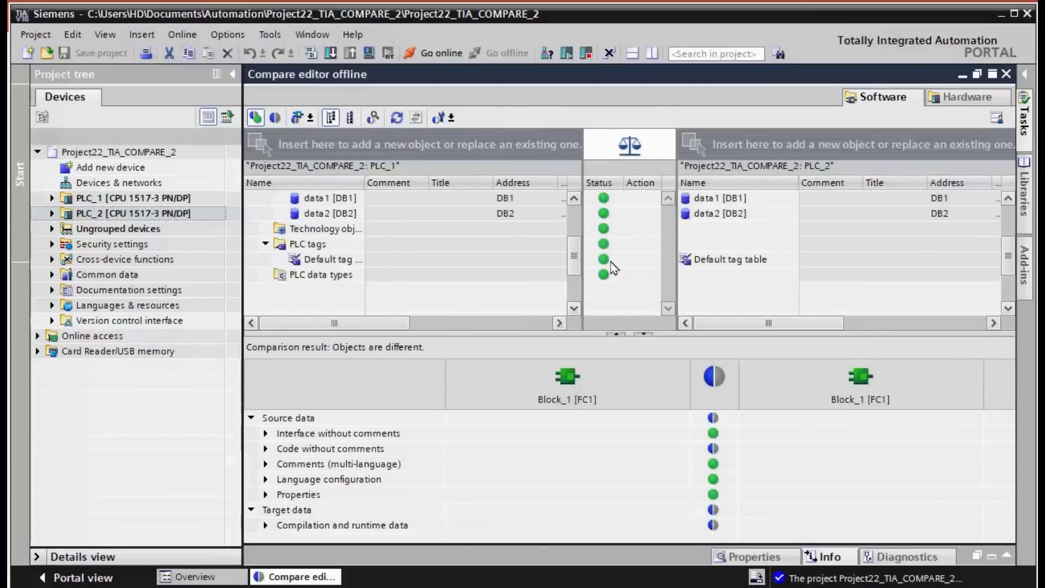
scroll(610, 268, up, 2)
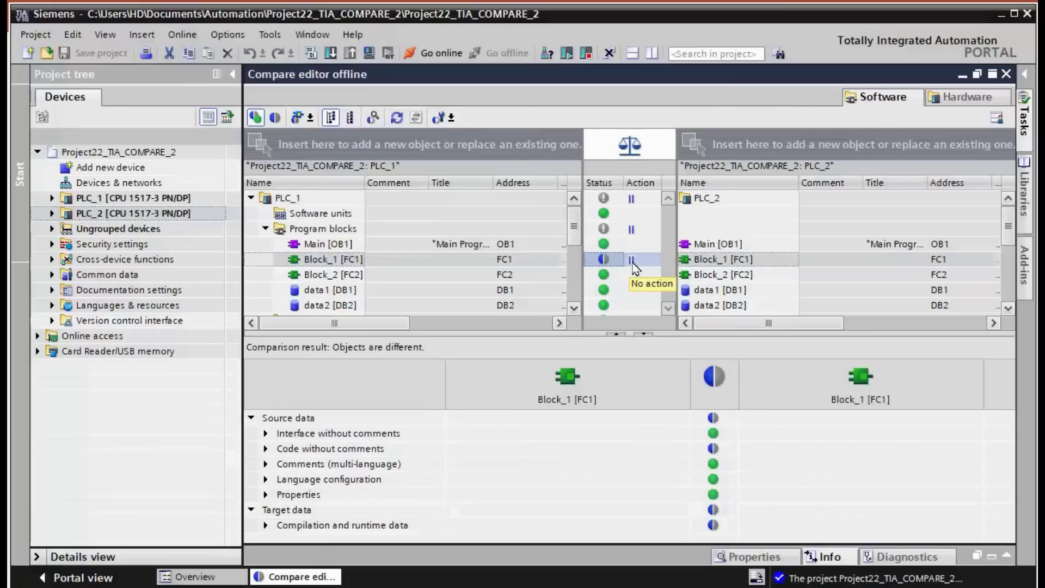
click(633, 263)
click(523, 264)
double_click(522, 265)
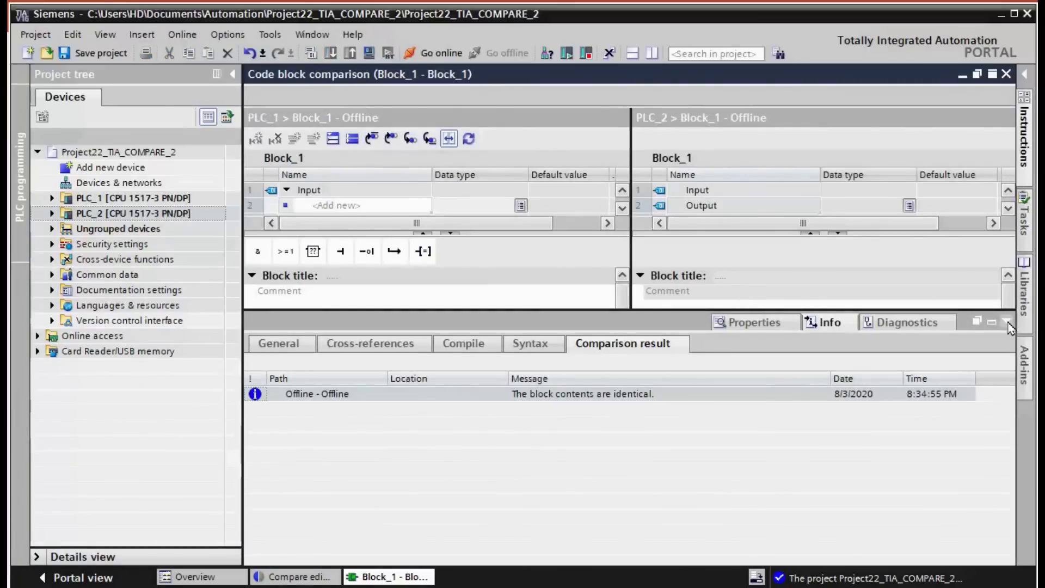
Rerun the offline comparison and reopen Block_1's code comparison.
click(1009, 324)
scroll(945, 341, down, 3)
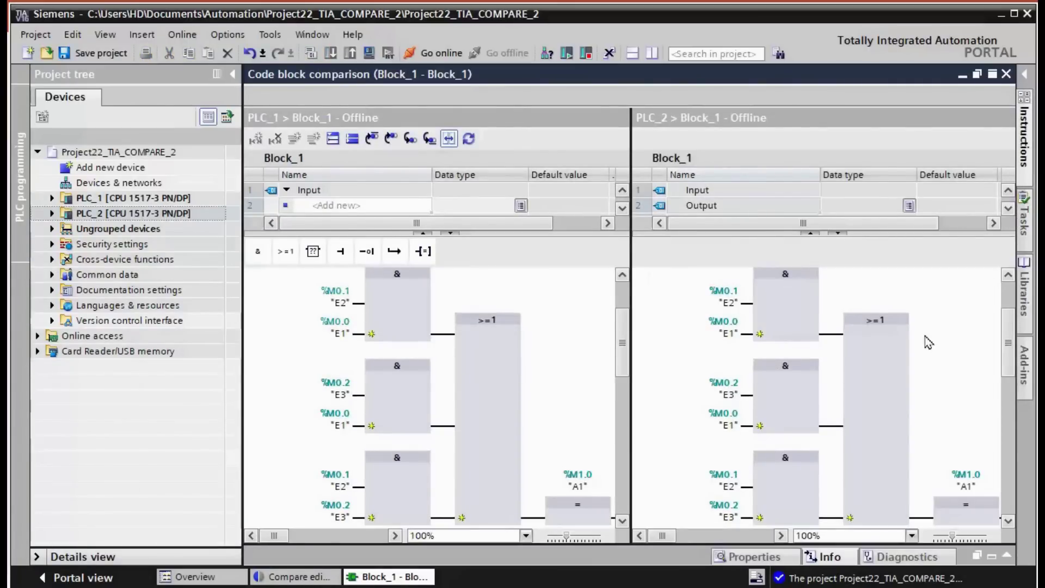
scroll(922, 342, up, 3)
scroll(922, 341, down, 3)
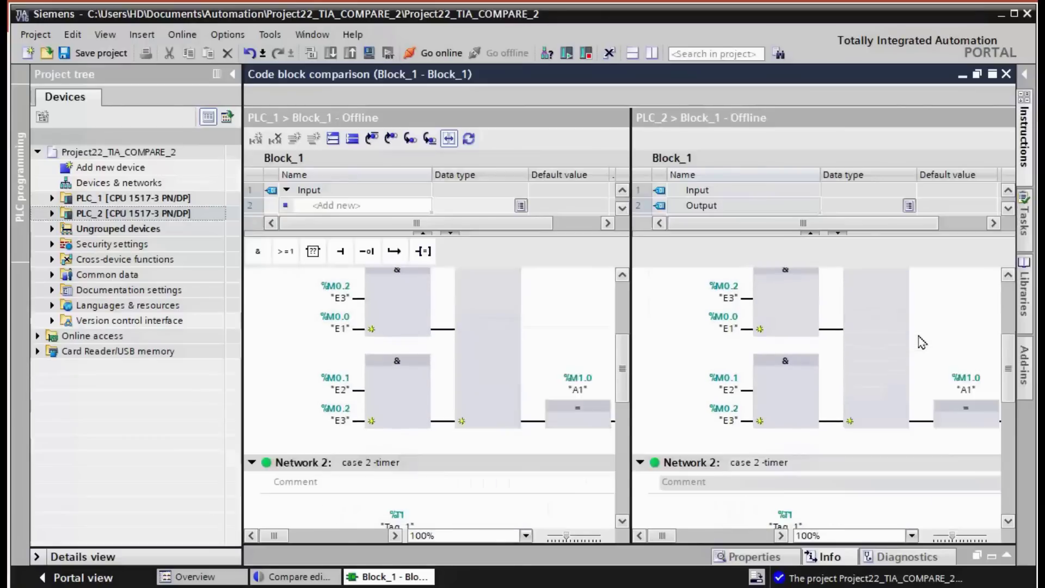
scroll(921, 342, down, 3)
scroll(919, 339, down, 3)
scroll(918, 336, down, 2)
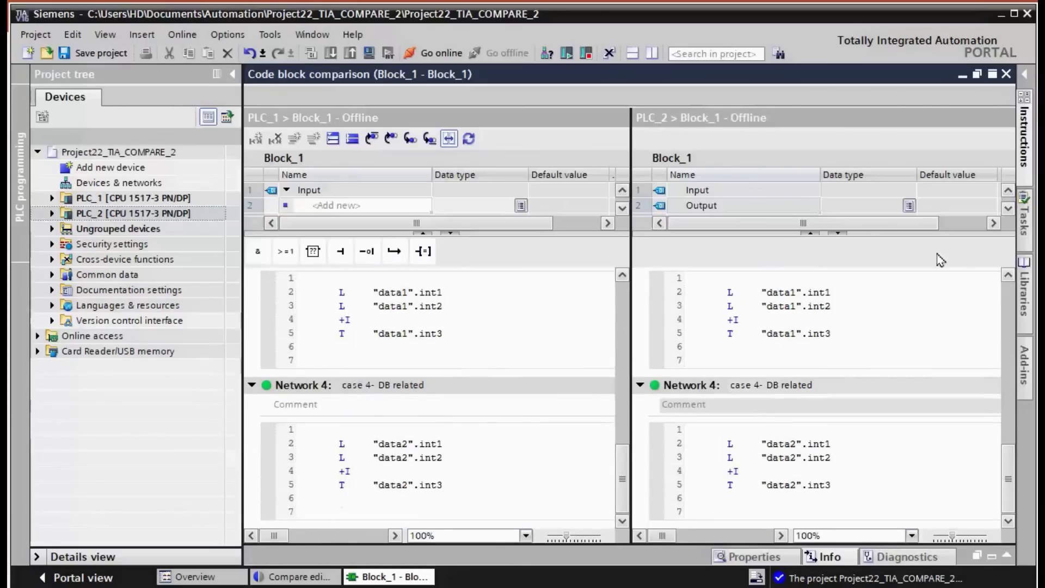
click(1006, 74)
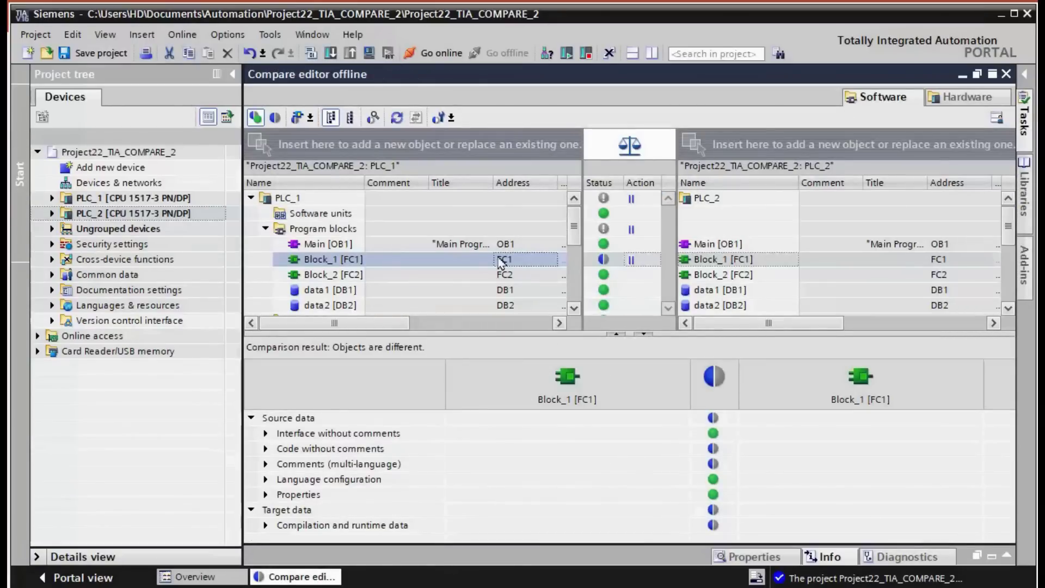
click(396, 117)
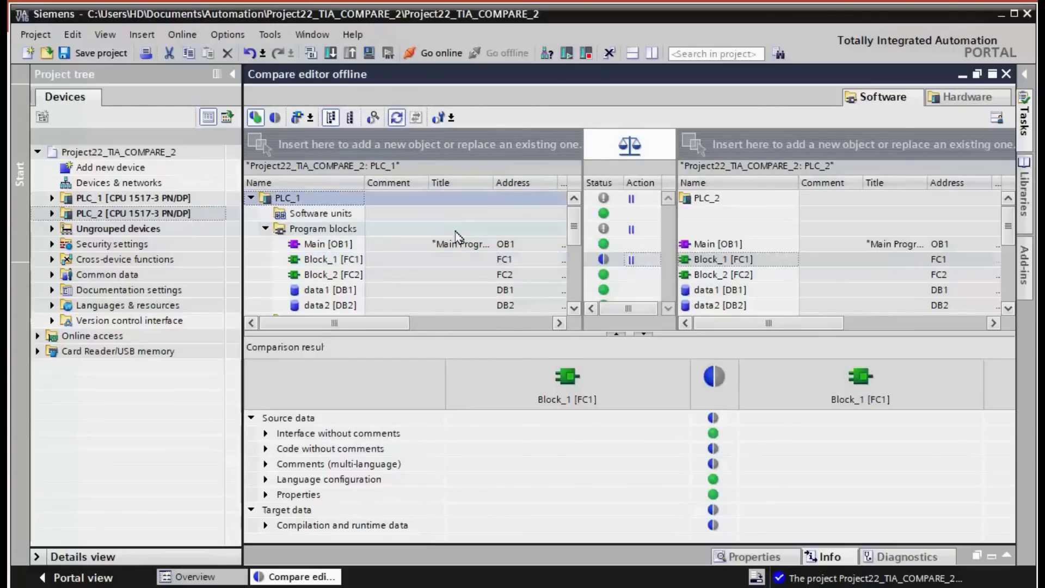
click(359, 265)
double_click(359, 265)
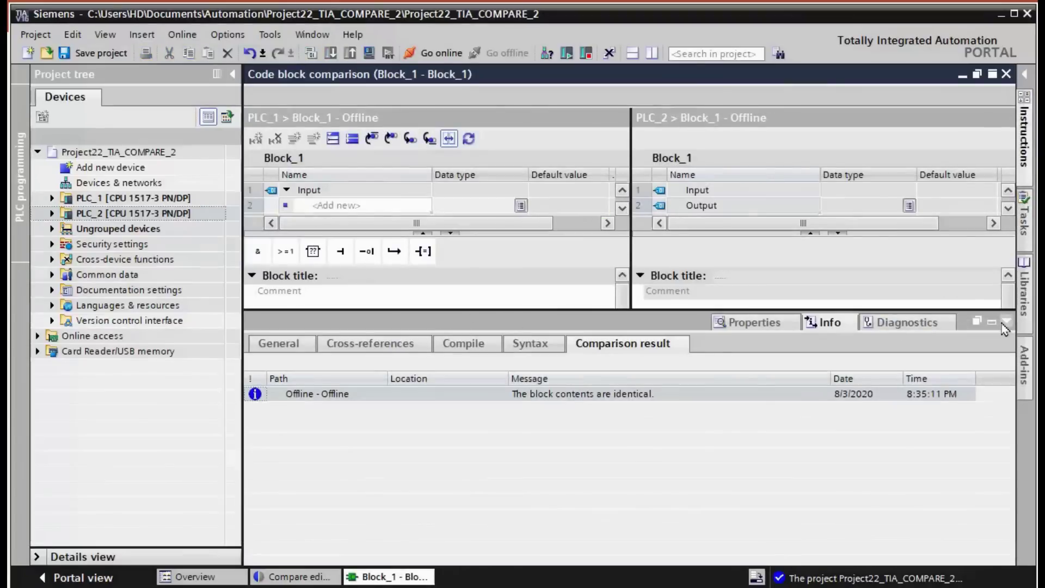
Enlarge the code view and expand PLC_2's Program blocks folder.
click(1005, 326)
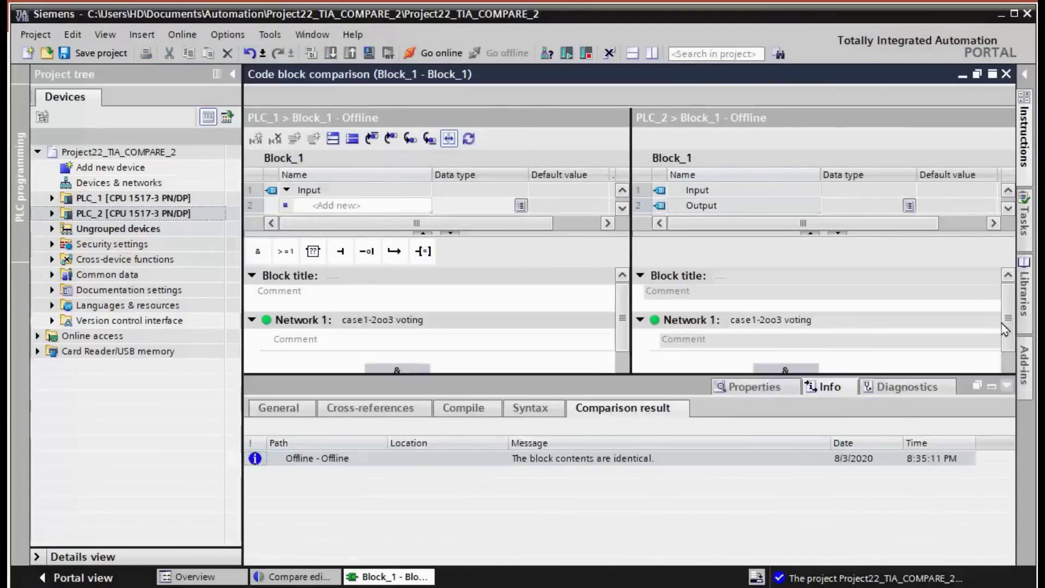
scroll(844, 349, down, 5)
scroll(844, 343, down, 10)
scroll(845, 343, up, 15)
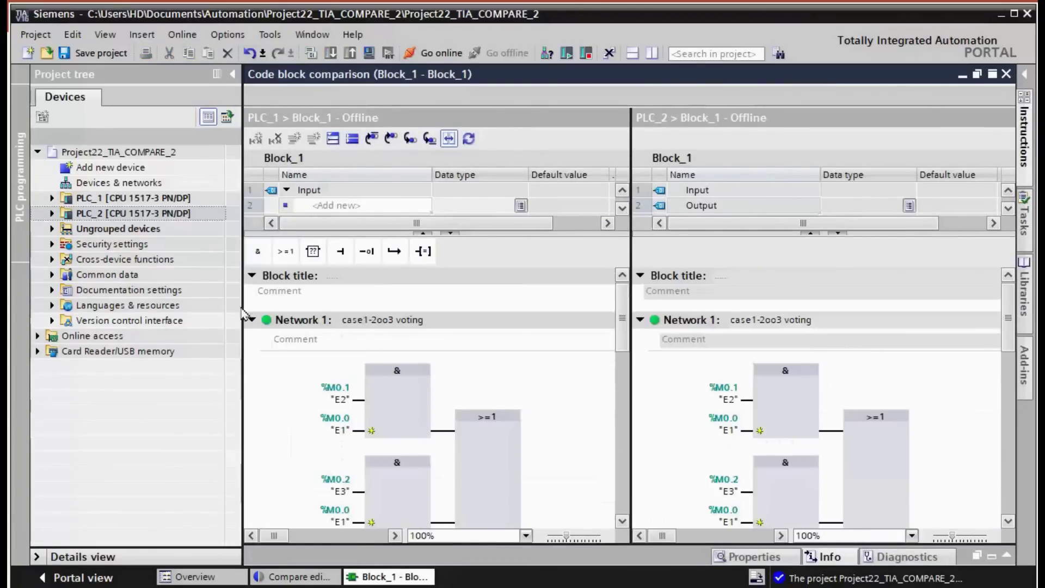
click(51, 214)
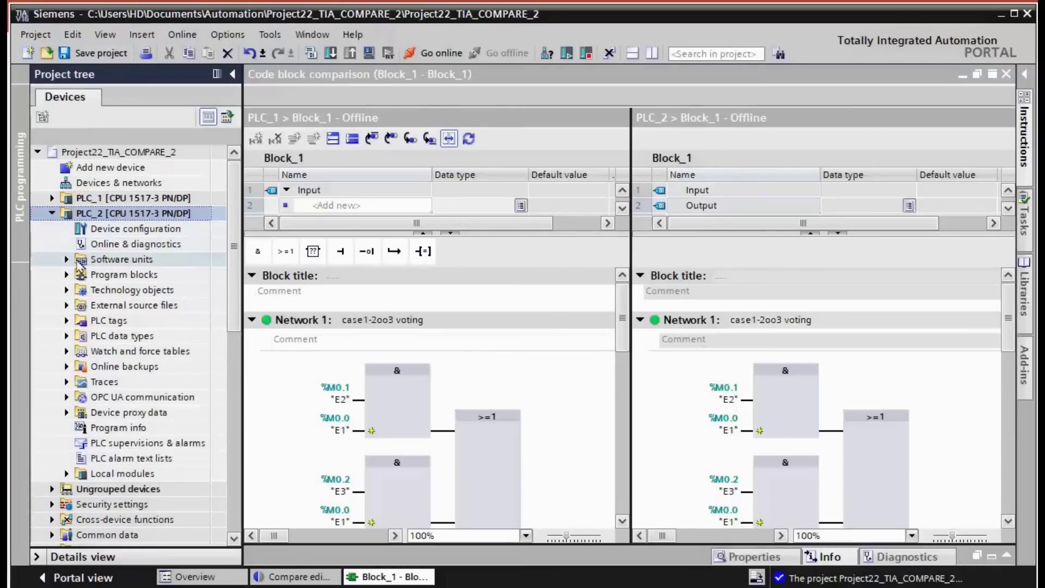
click(66, 274)
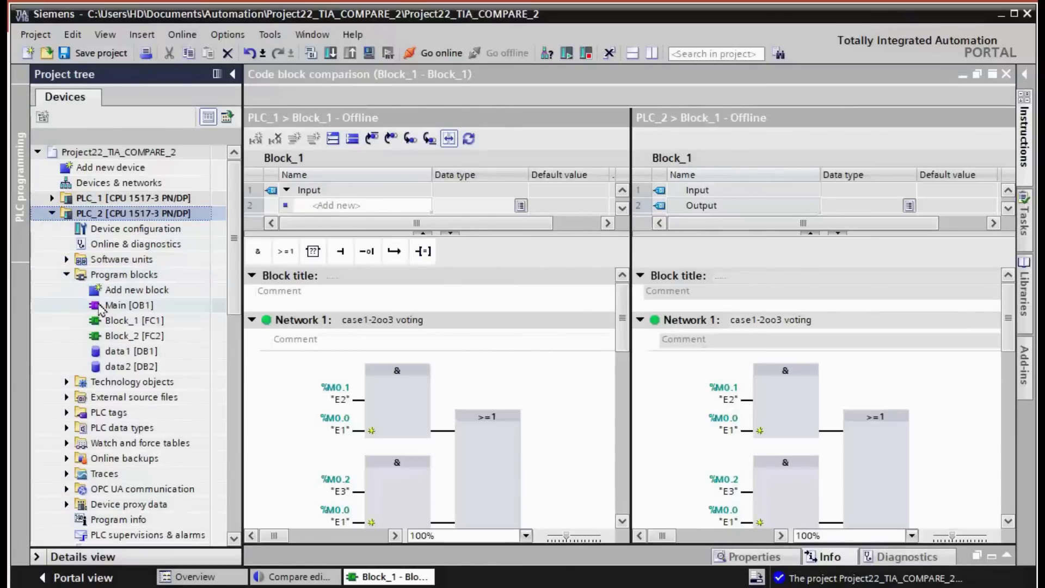
Compile PLC_2's Block_1 [FC1] software (only changes) and close its code comparison.
right_click(92, 322)
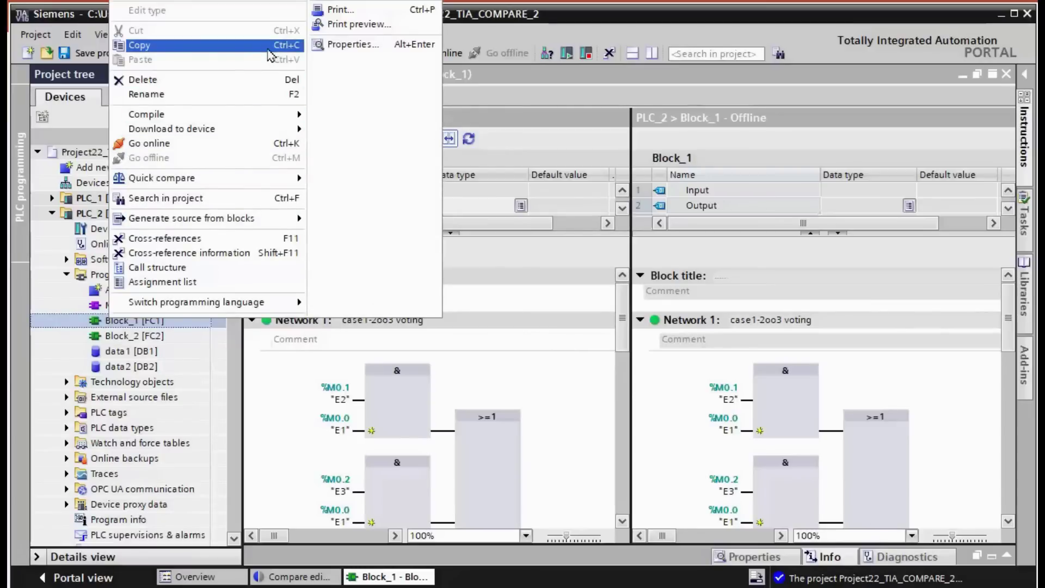
mouse_move(204, 114)
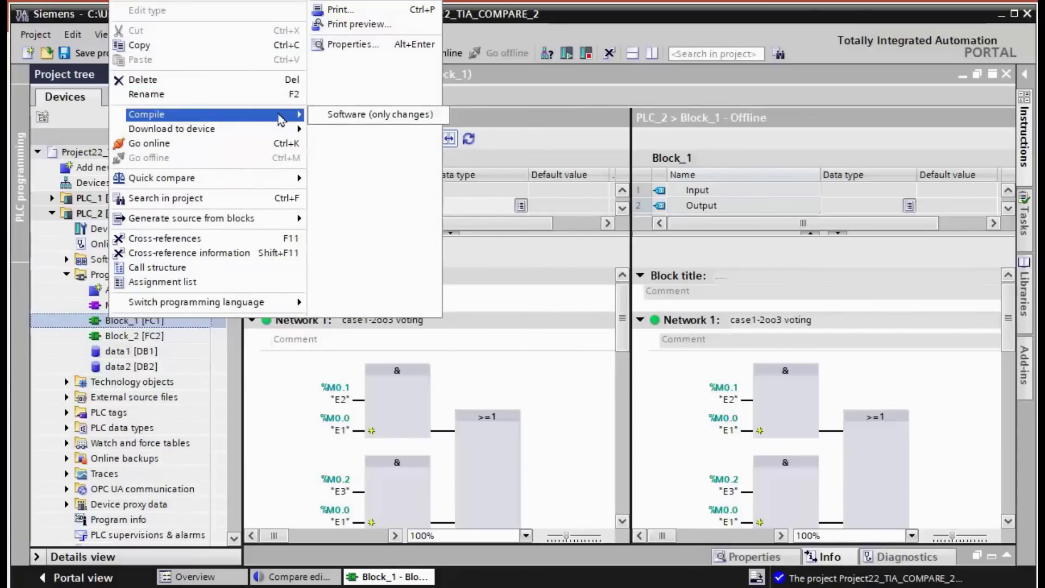
click(335, 117)
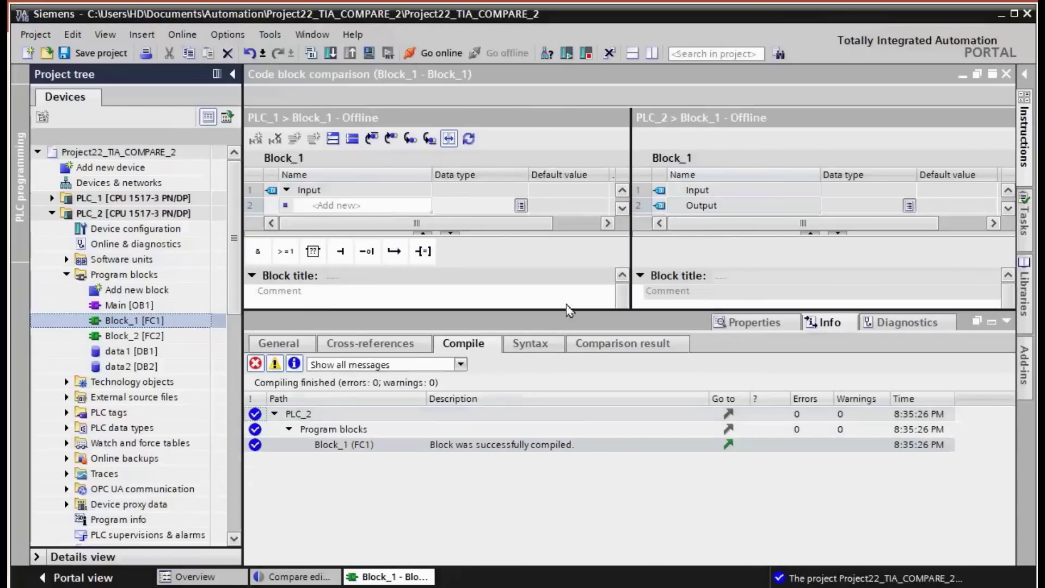
click(1005, 322)
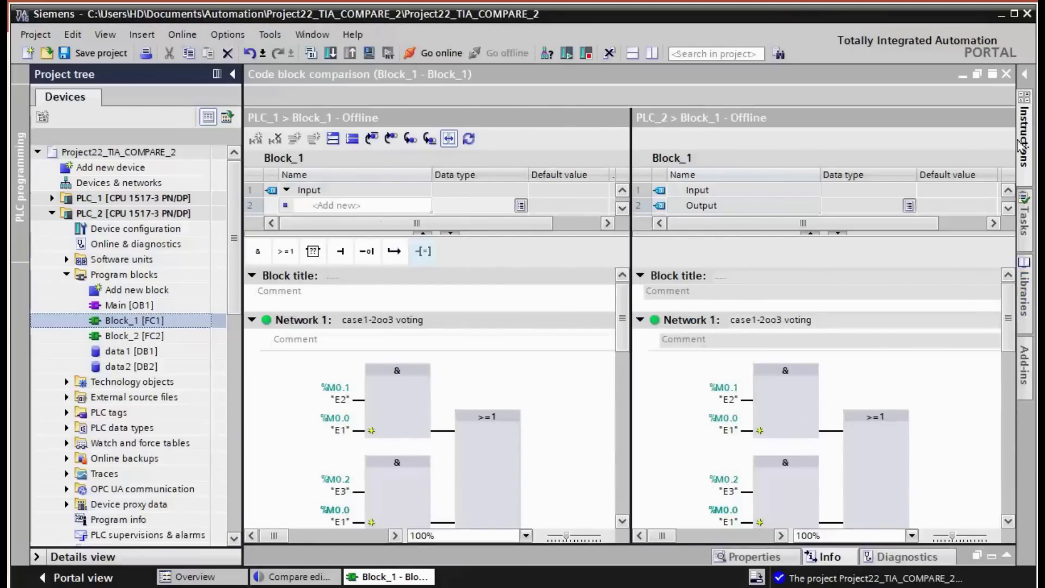
click(1007, 73)
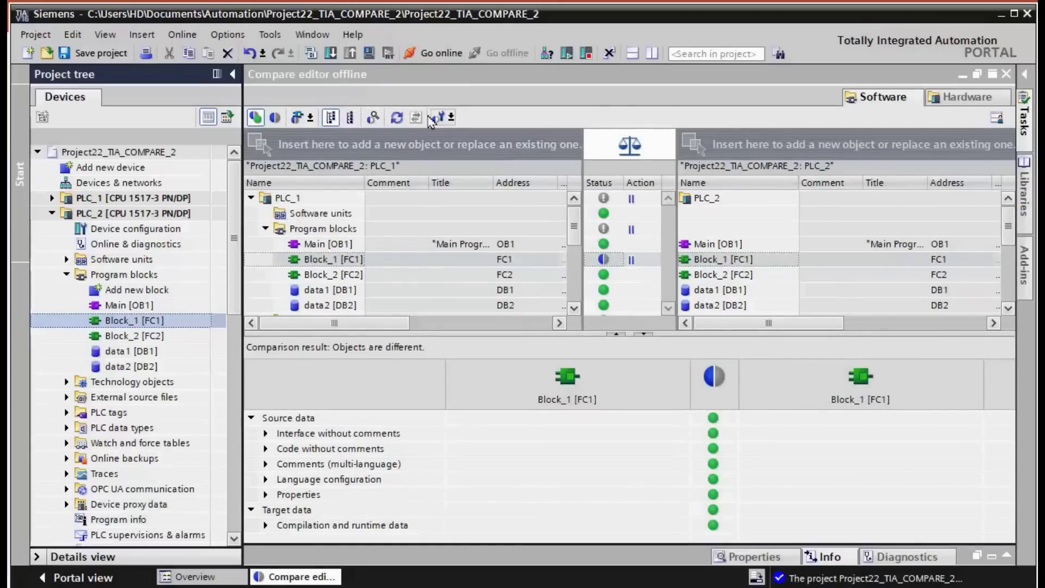
Refresh the offline comparison, check Main [OB1], and show the Offline Hardware Compare slide.
click(396, 116)
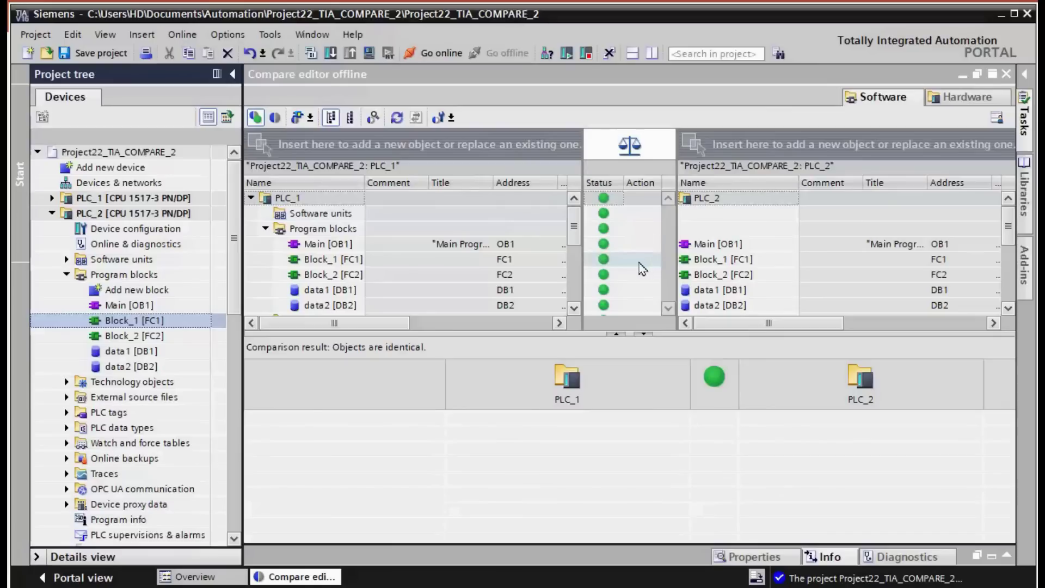
click(620, 243)
scroll(630, 259, down, 3)
scroll(629, 259, up, 3)
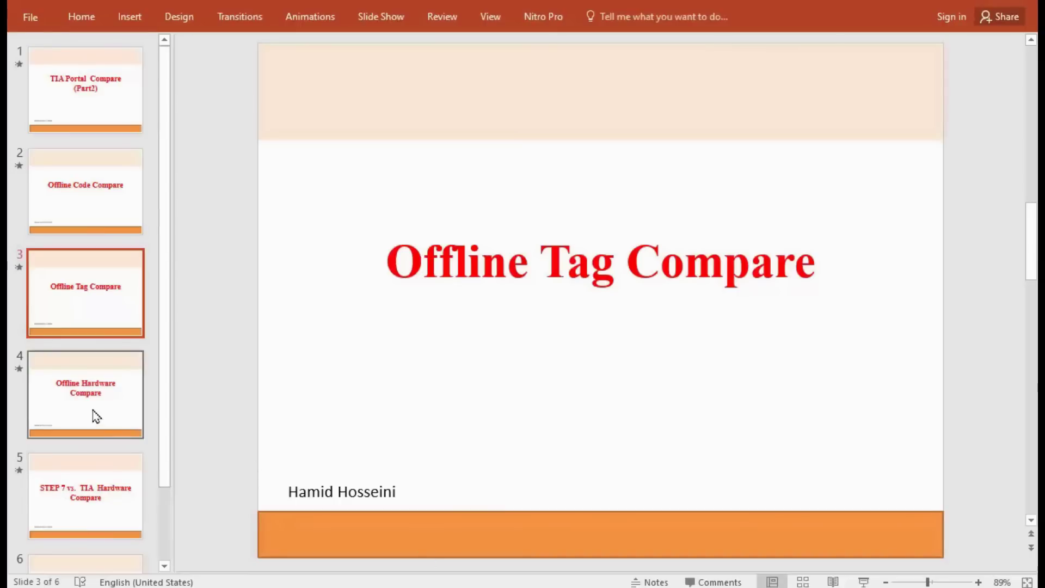
click(92, 417)
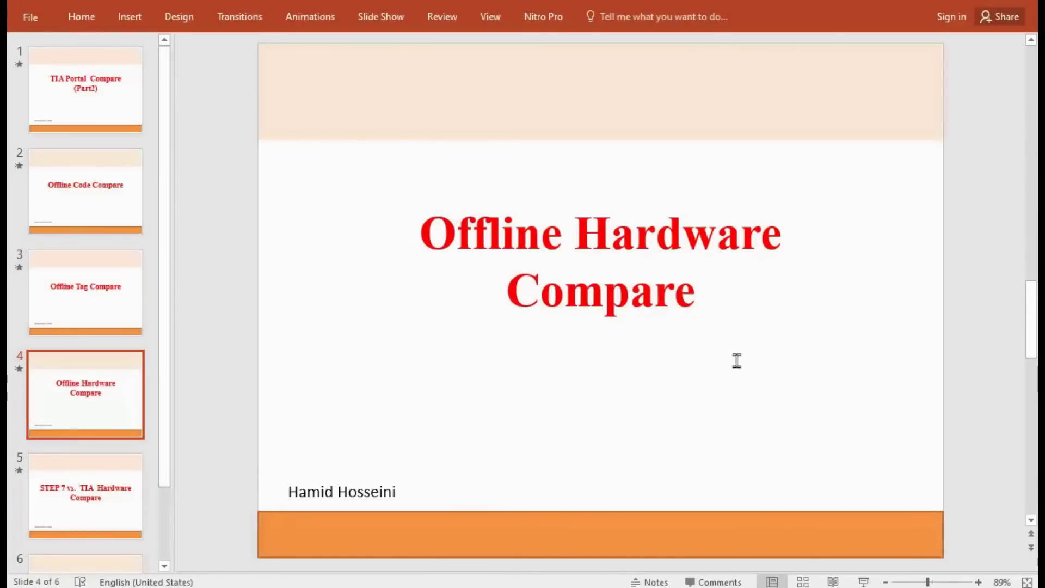
mouse_move(703, 298)
mouse_down()
mouse_move(466, 266)
mouse_move(444, 245)
mouse_up()
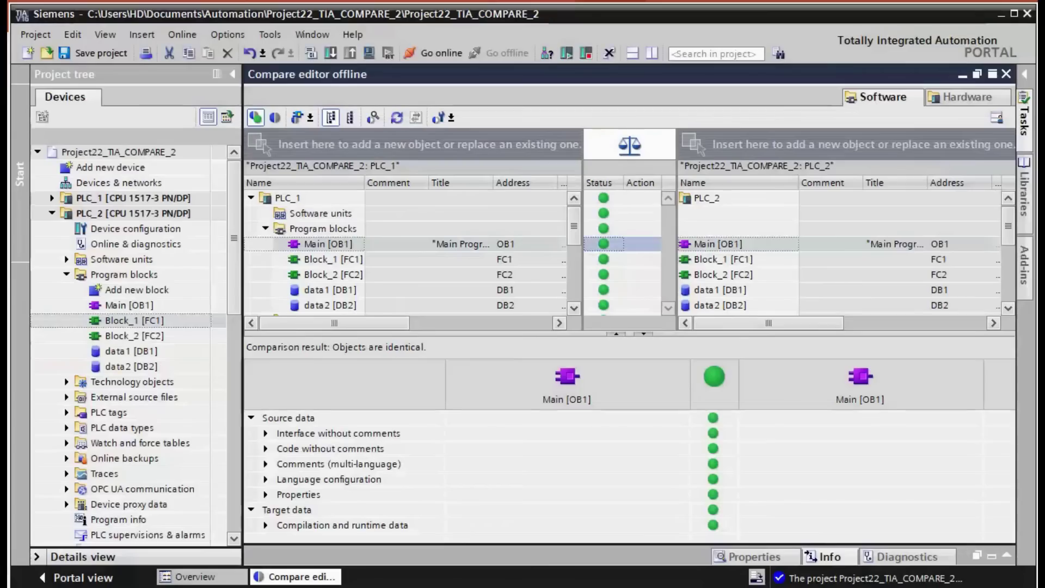
Close the Compare editor and open PLC_2's Device configuration.
click(1008, 75)
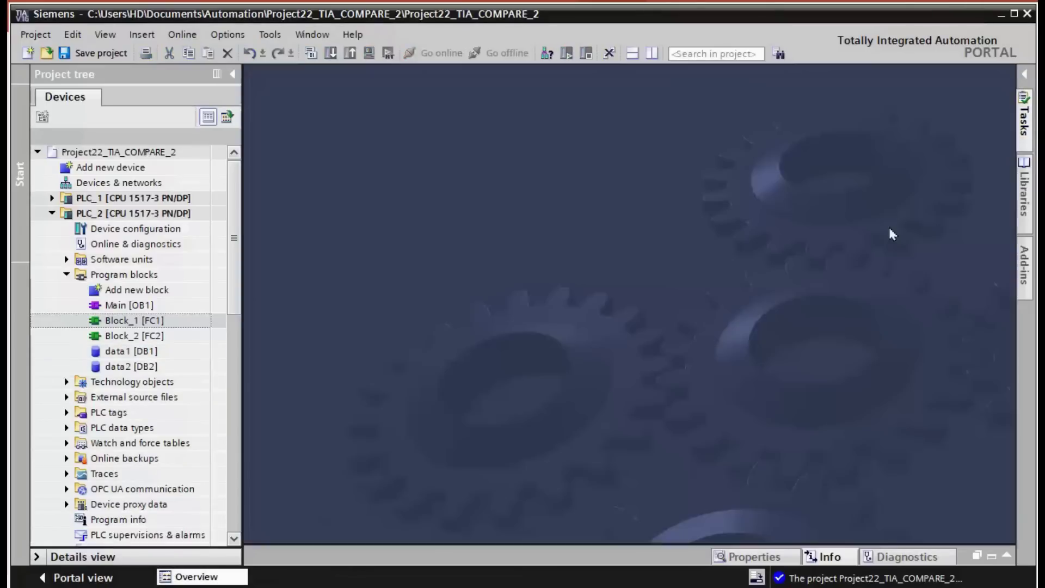
click(51, 217)
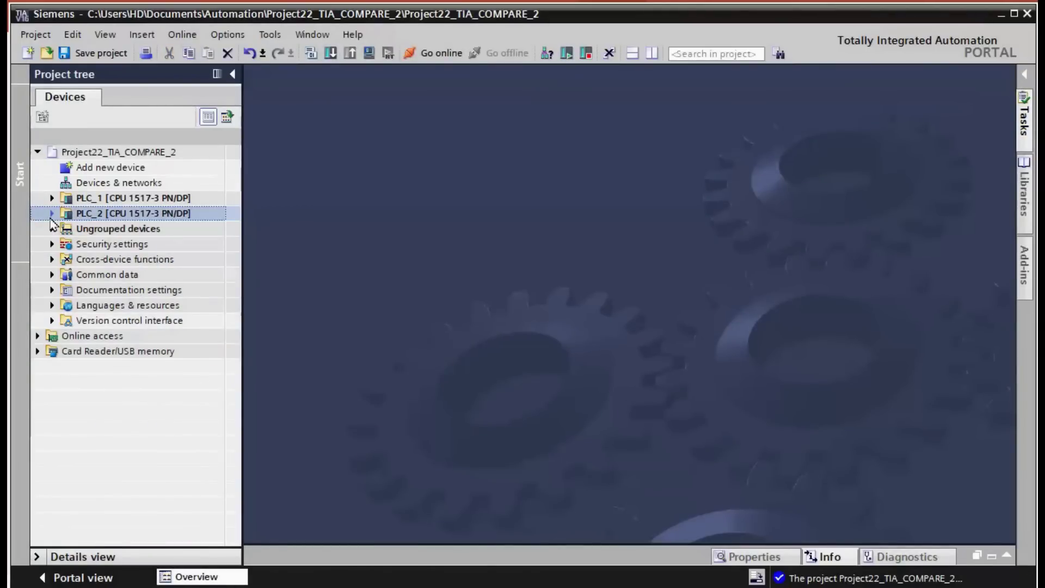
click(51, 214)
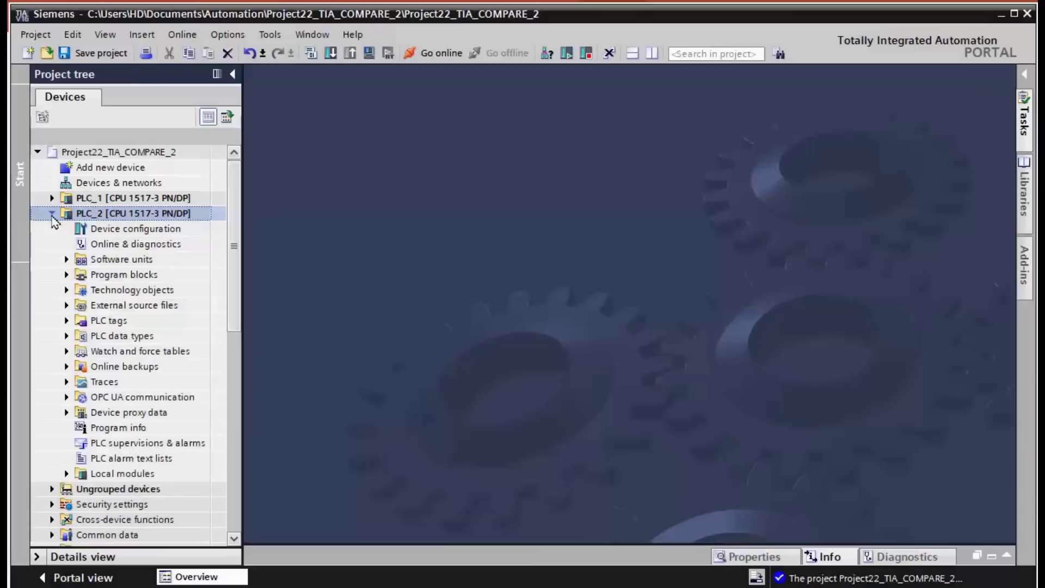
double_click(121, 230)
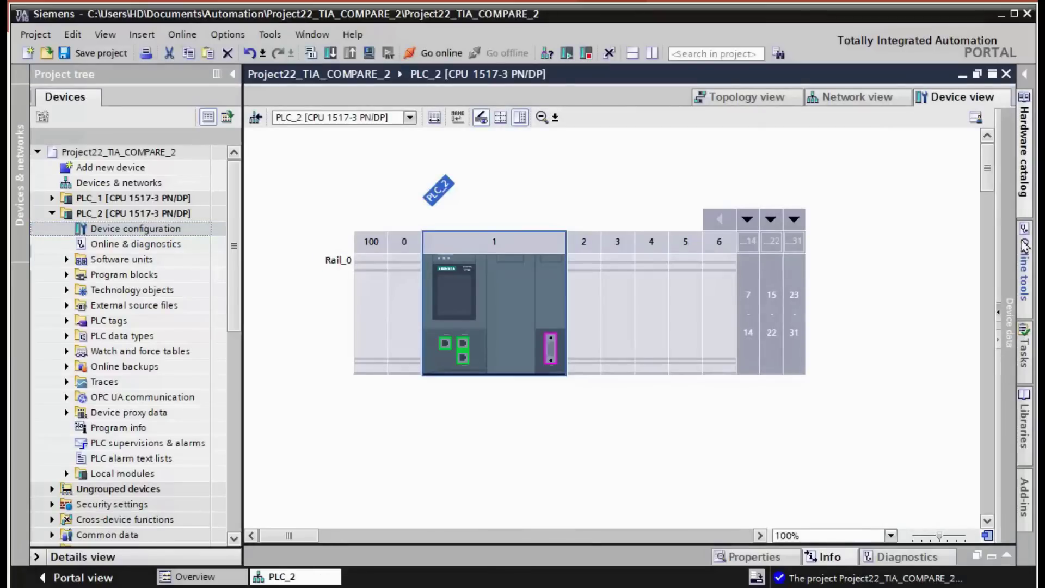
Place the DI 16x24VDC BA module 6ES7 521-1BH10-0AA0 into rack slot 2.
click(1025, 188)
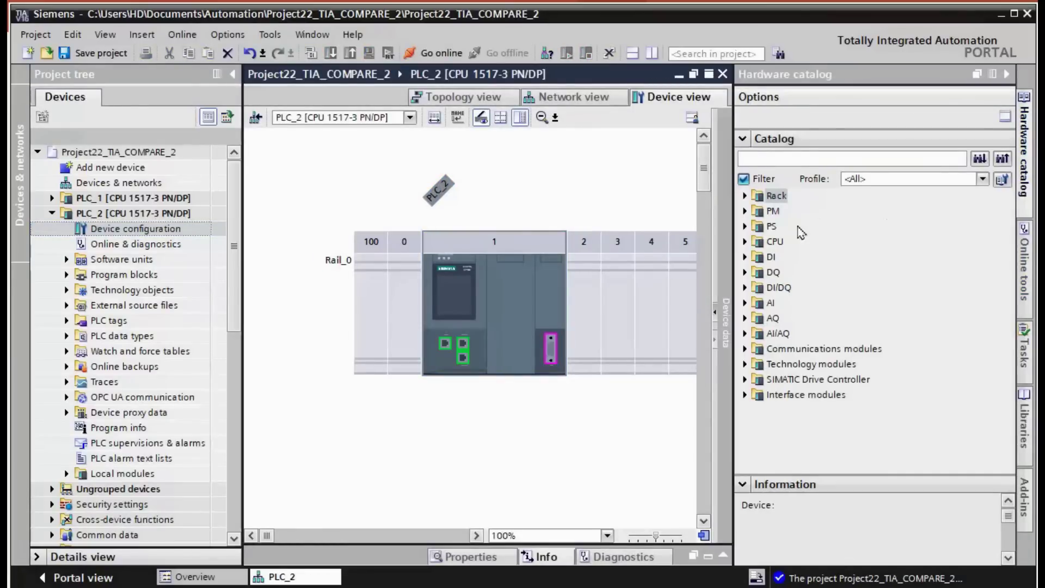
click(745, 257)
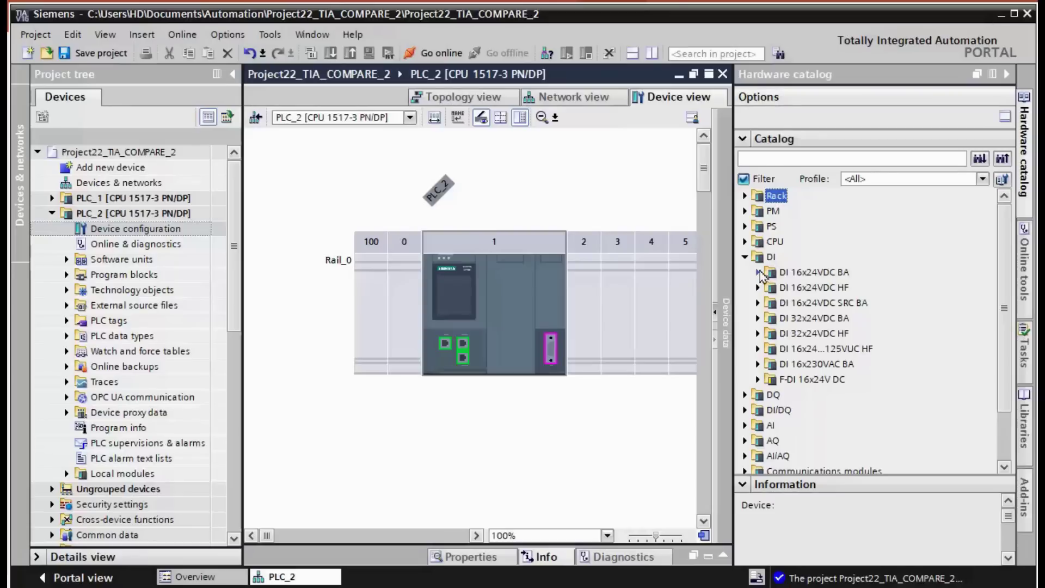
click(757, 272)
drag(809, 288, 591, 304)
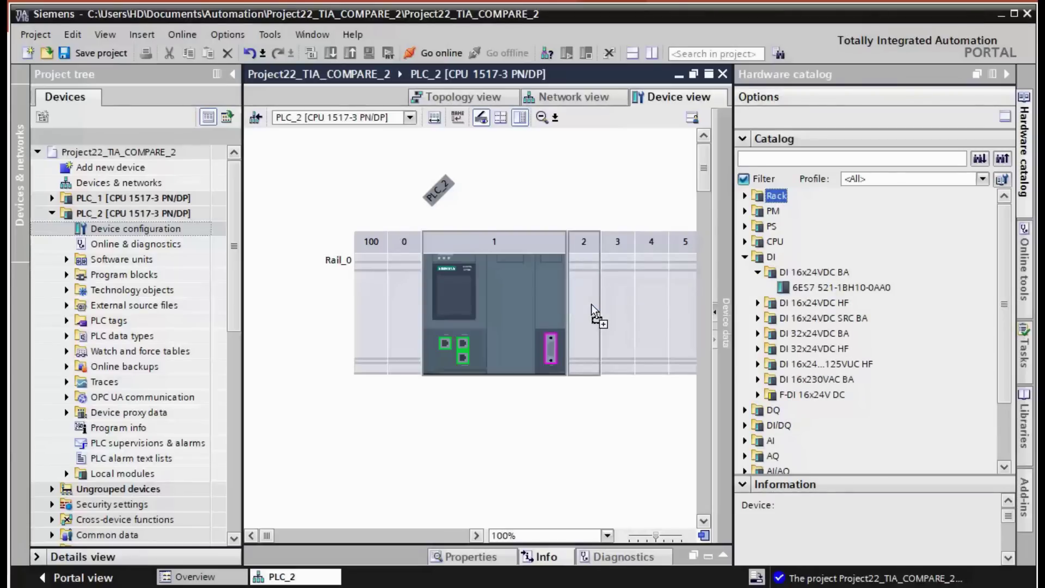
Hide the hardware catalog and save the project with Ctrl+S.
click(1025, 134)
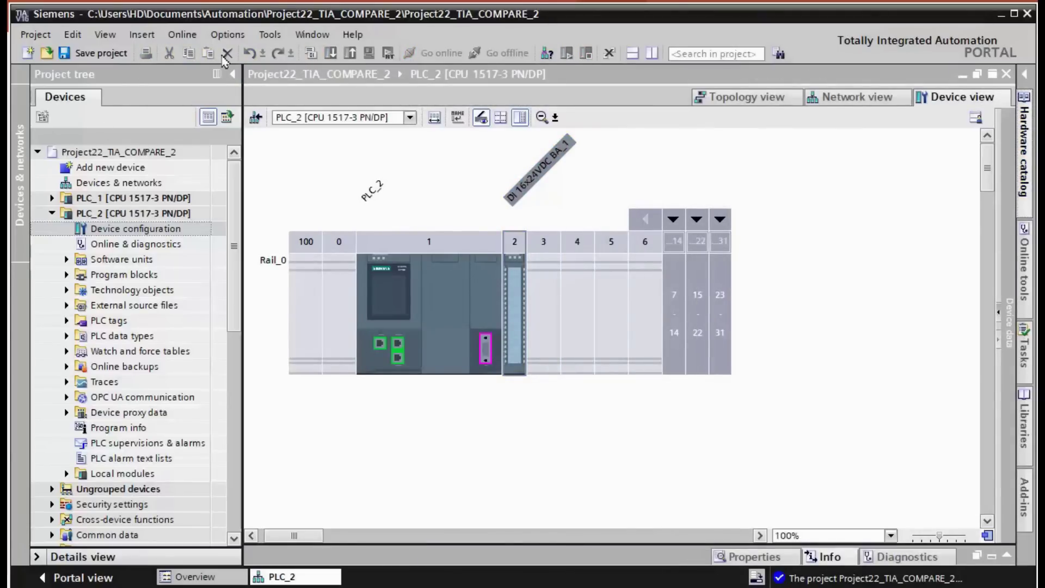
key(ctrl+s)
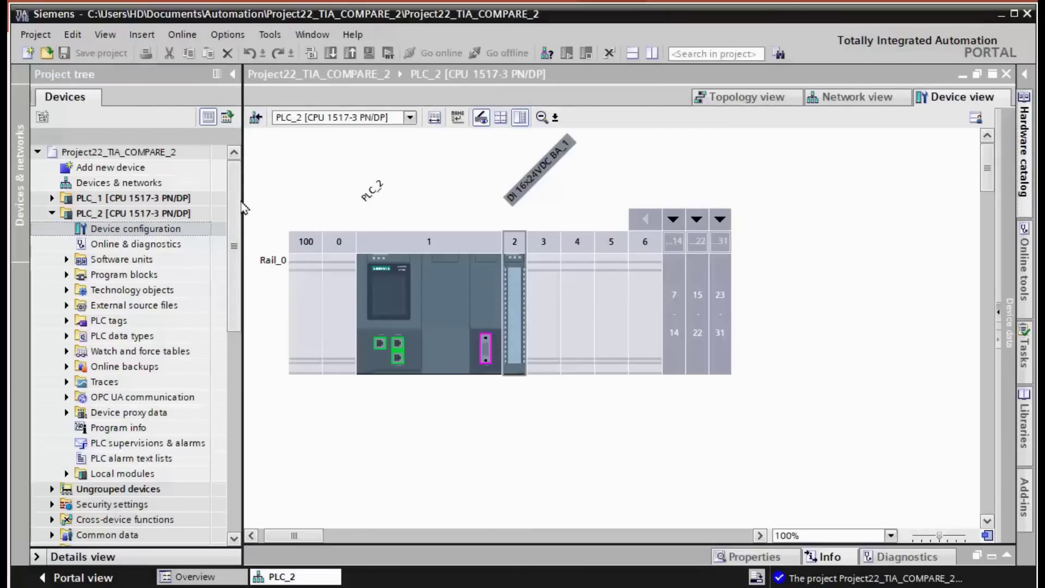
click(129, 231)
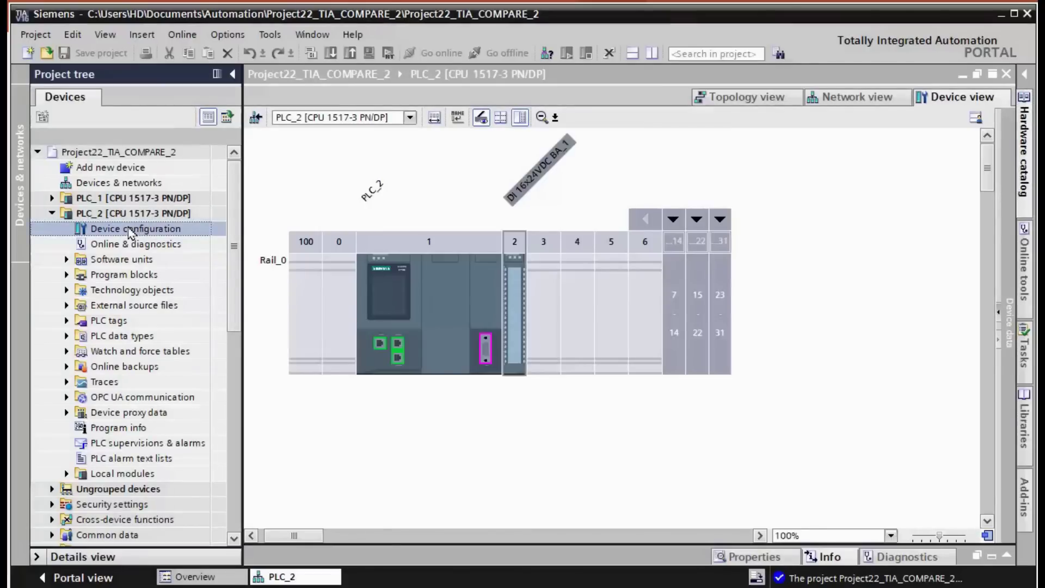
Compile PLC_2's hardware changes with the new DI module, hide the Info panel, and close the device view.
right_click(119, 215)
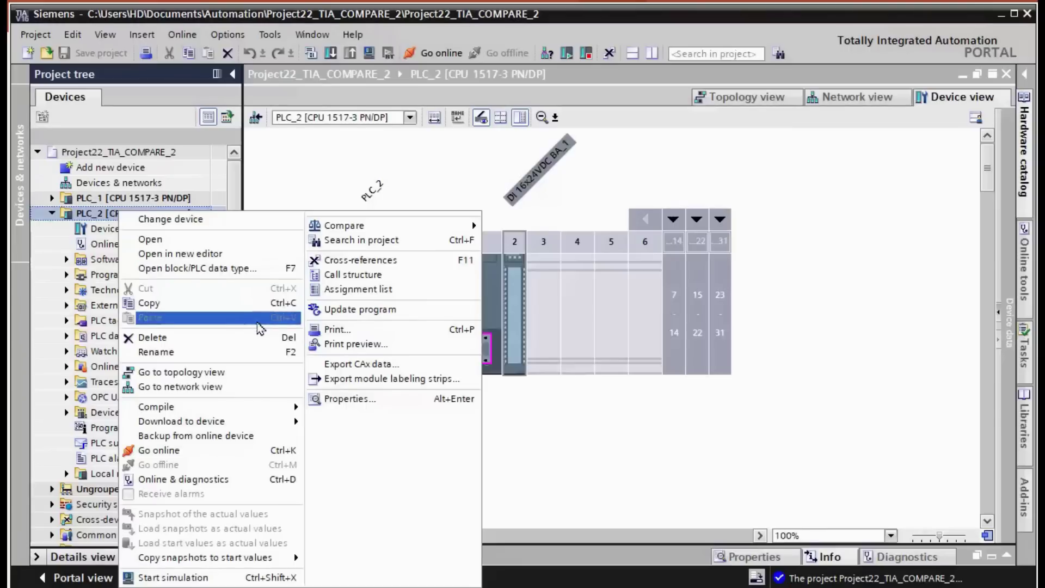
mouse_move(214, 407)
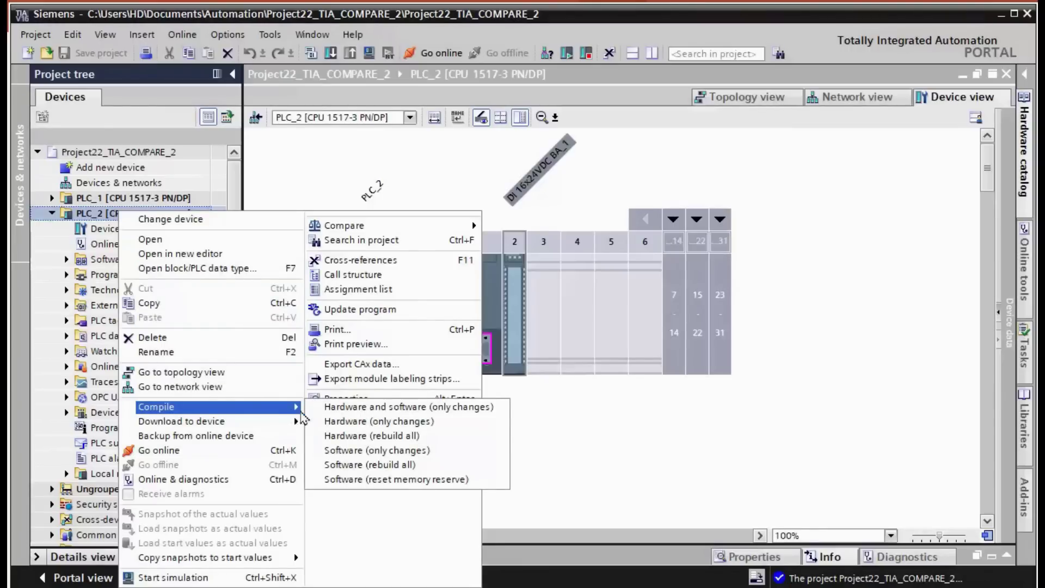
click(361, 421)
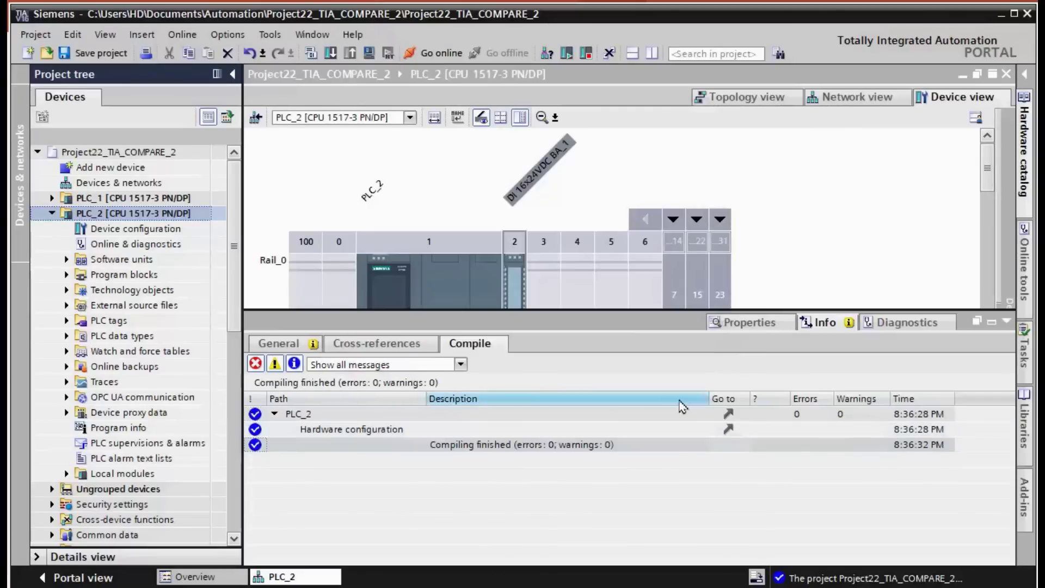
click(1007, 322)
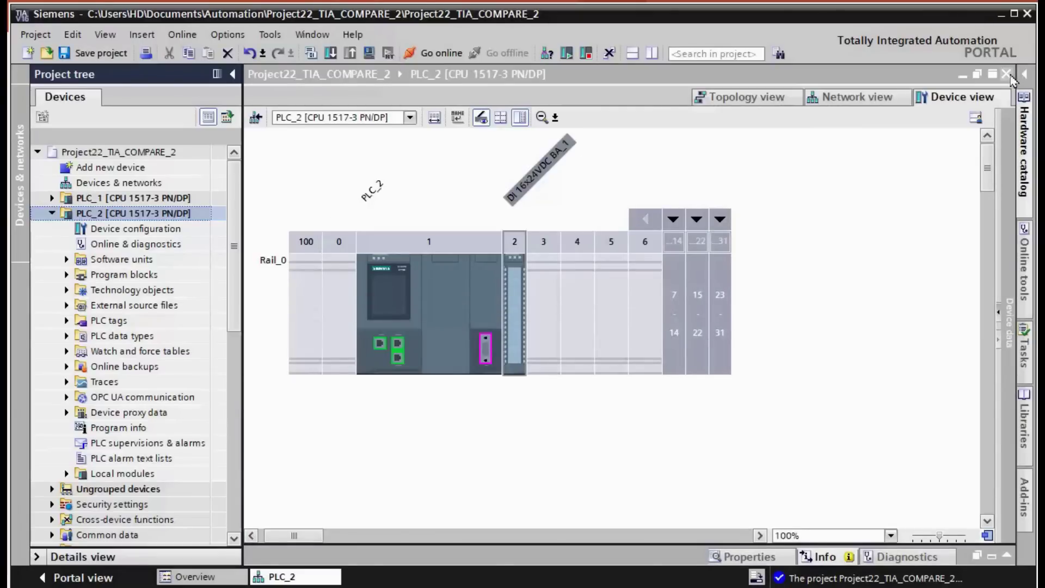
key(ctrl+F4)
Compare PLC_1 offline against PLC_2 and inspect the identical Main [OB1] block details.
click(51, 213)
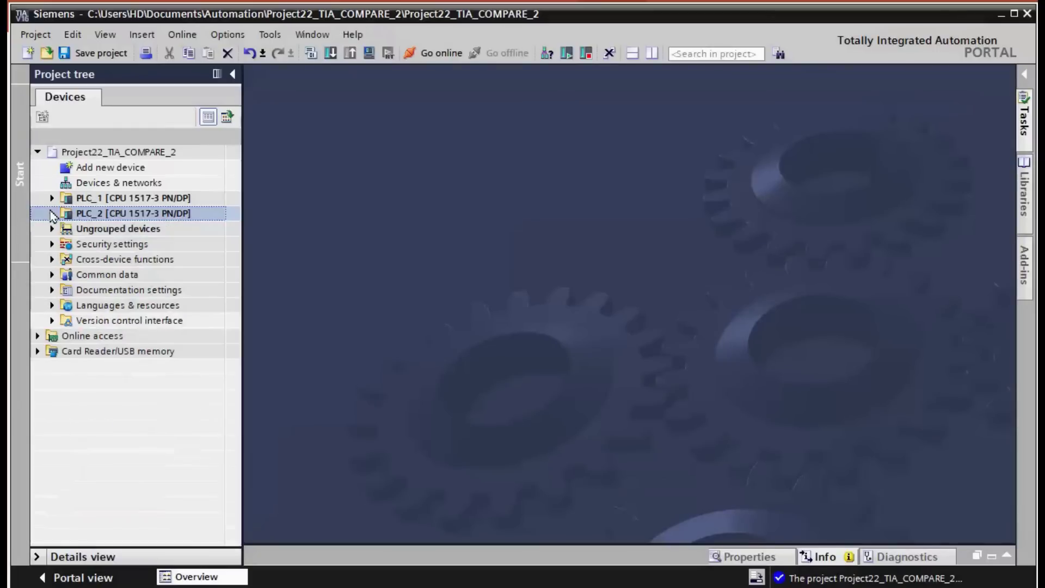
click(79, 198)
right_click(80, 200)
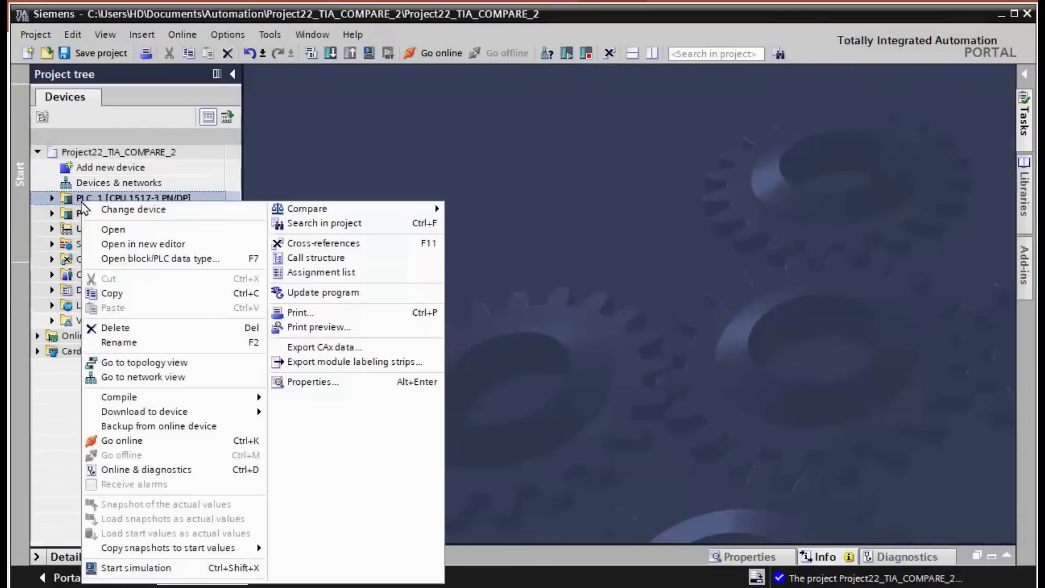
mouse_move(307, 208)
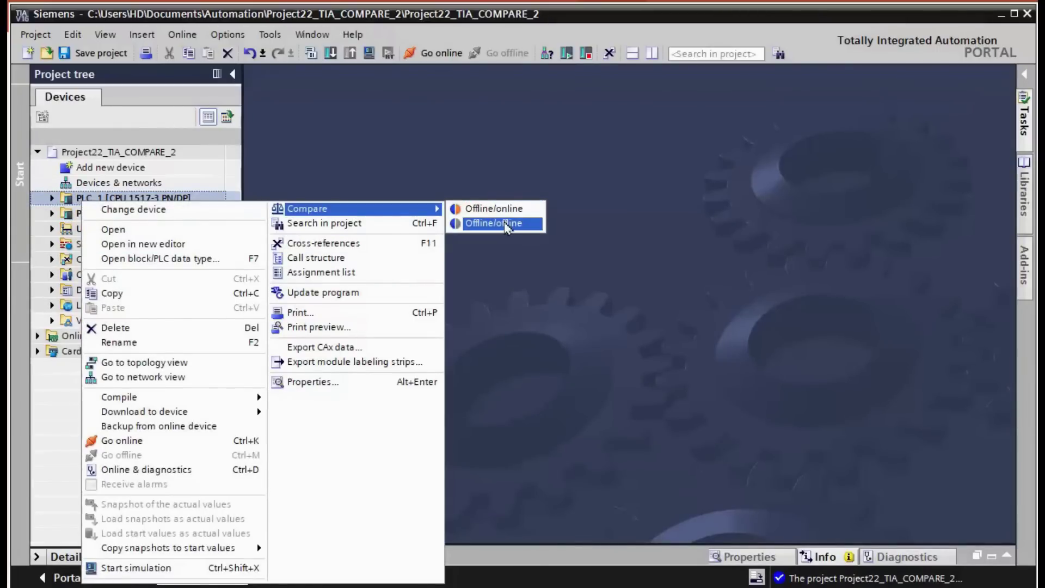
click(509, 224)
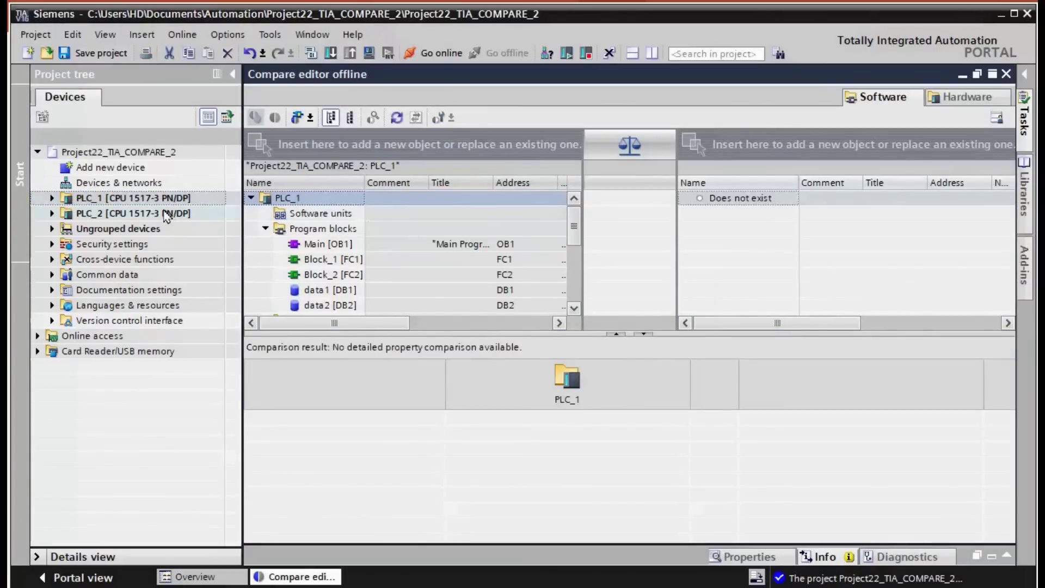
mouse_move(169, 214)
mouse_down()
mouse_move(187, 227)
mouse_move(863, 141)
mouse_up()
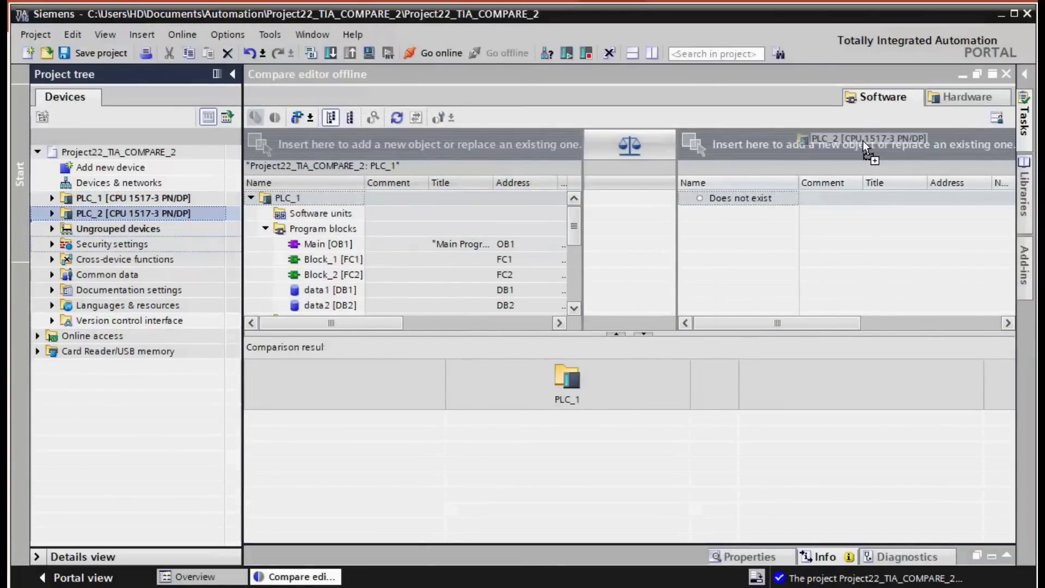
drag(863, 141, 863, 140)
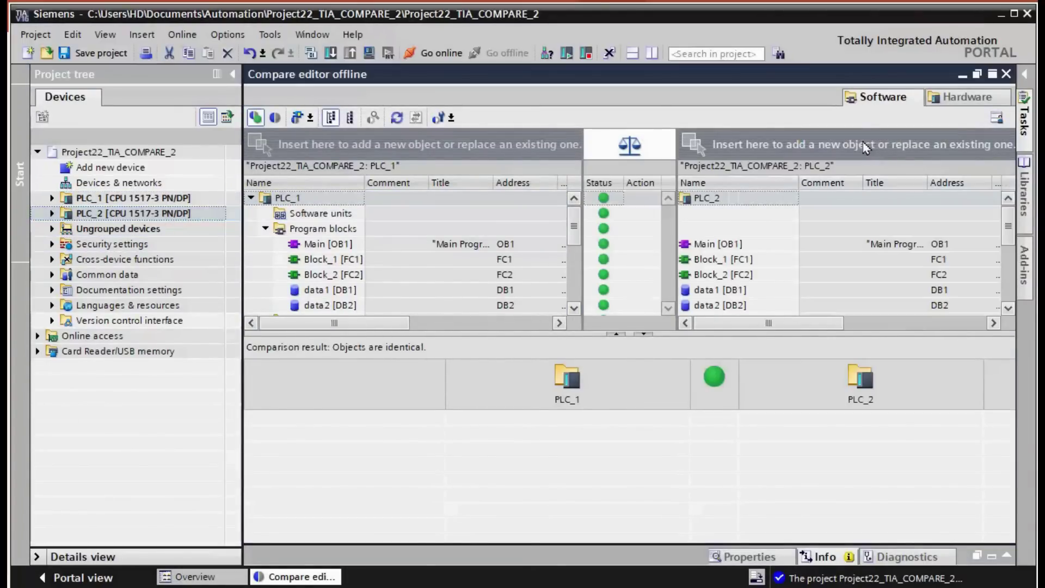
click(622, 242)
scroll(612, 253, down, 3)
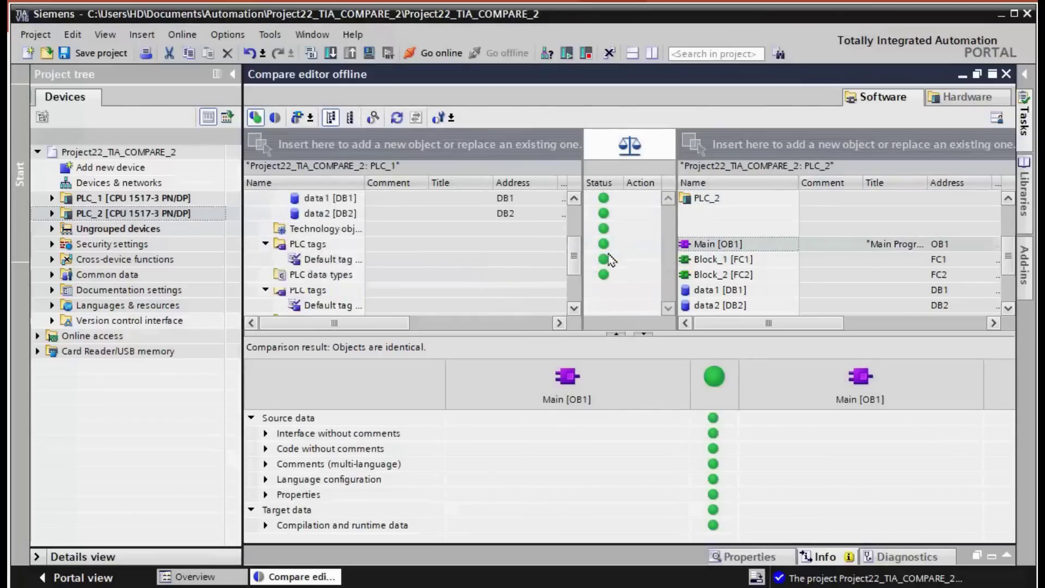
scroll(611, 260, down, 2)
scroll(611, 260, up, 5)
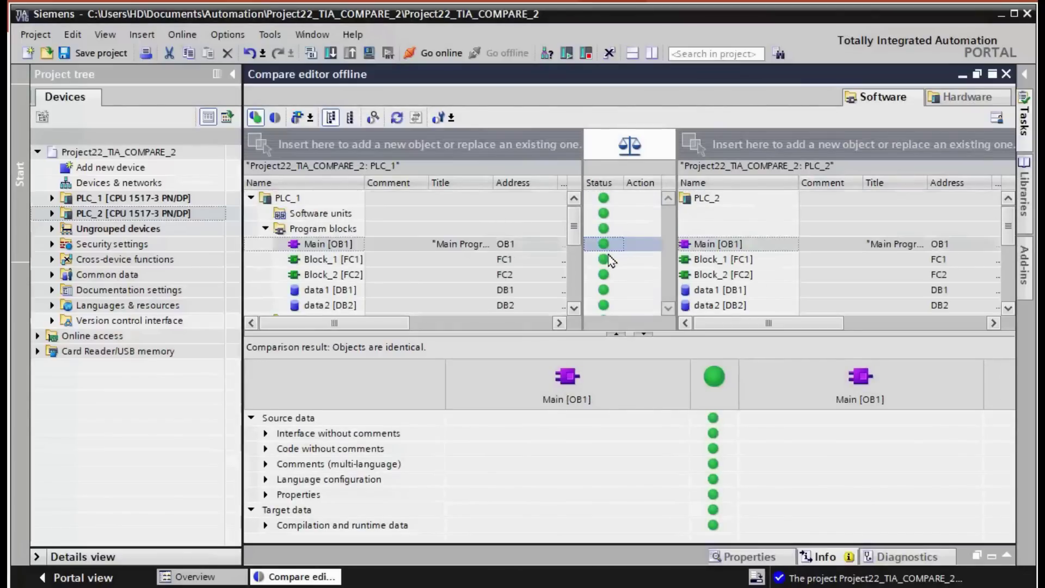
Open the hardware comparison and inspect the module row missing on PLC_1.
click(958, 103)
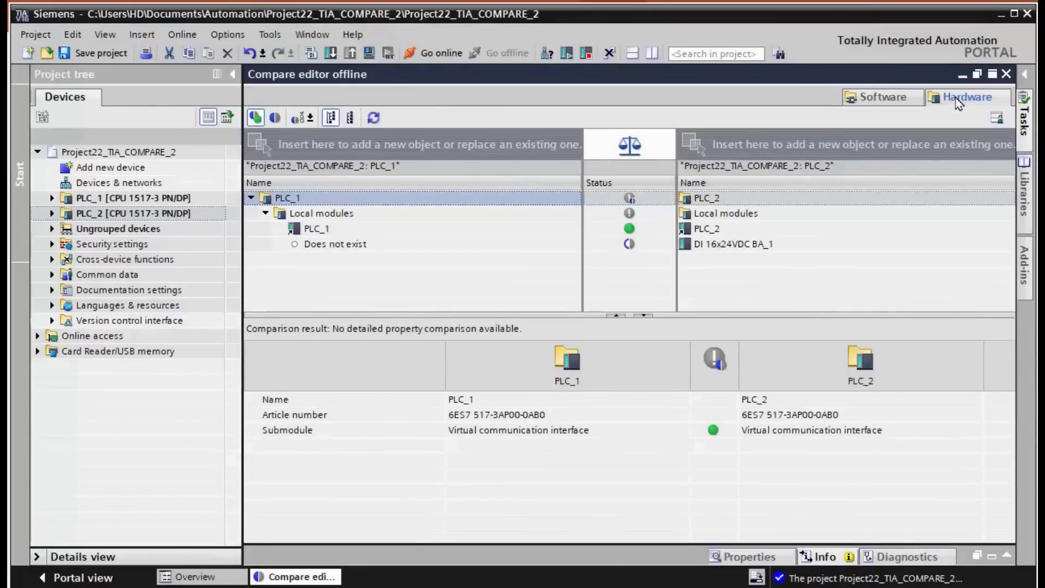
click(638, 203)
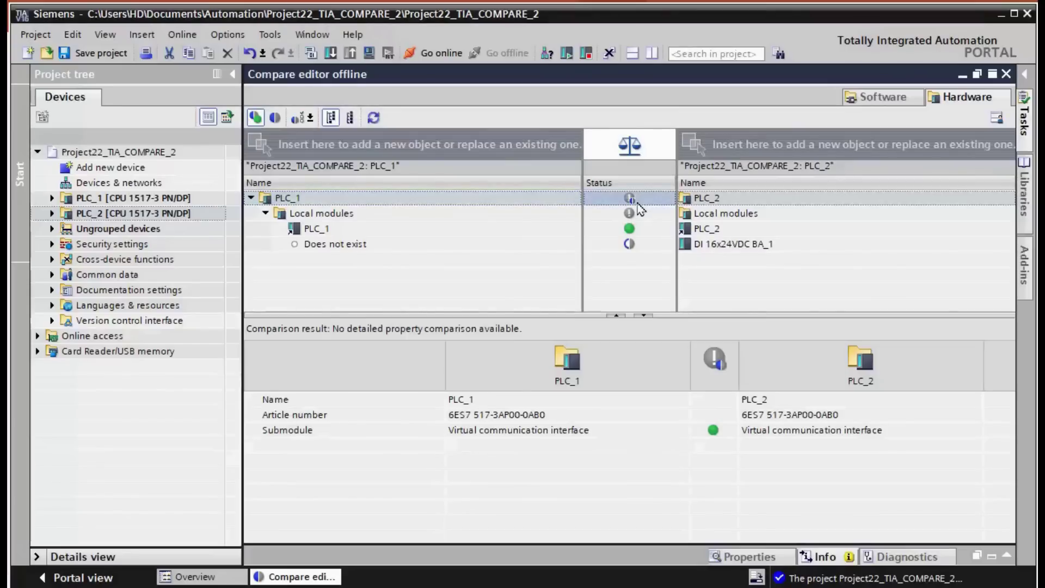
click(635, 252)
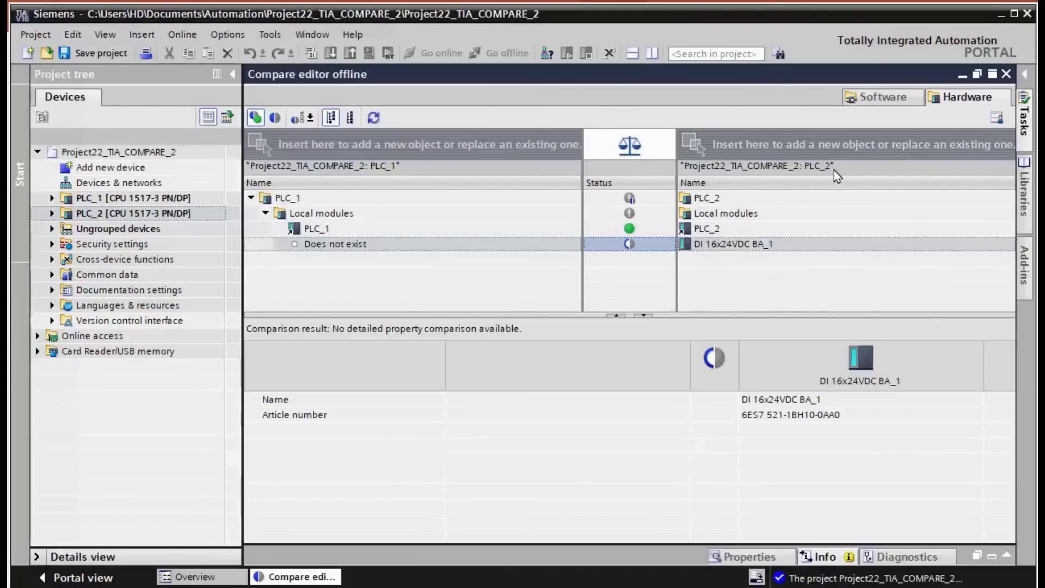
click(352, 249)
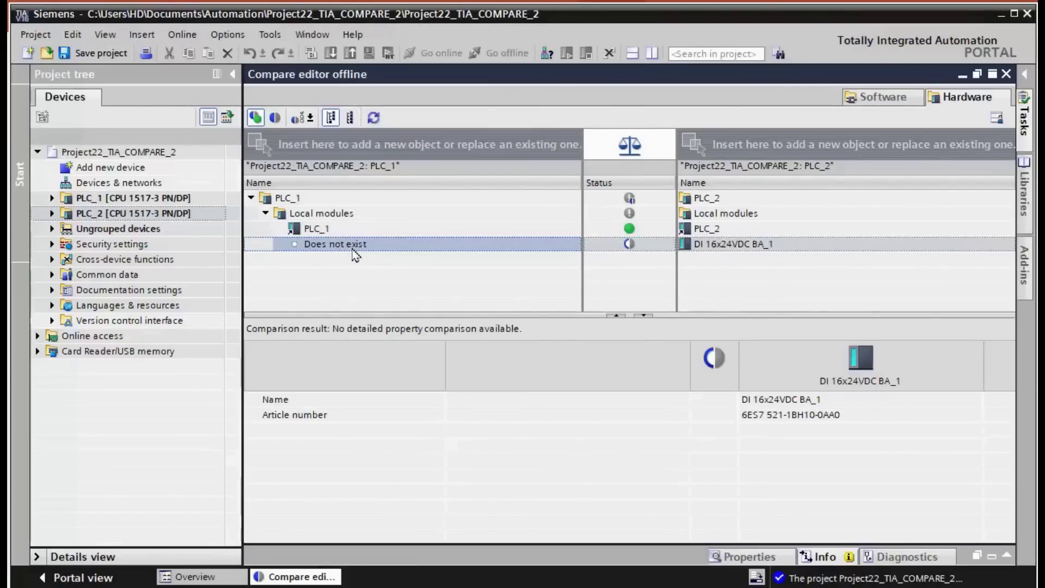
click(353, 248)
click(629, 250)
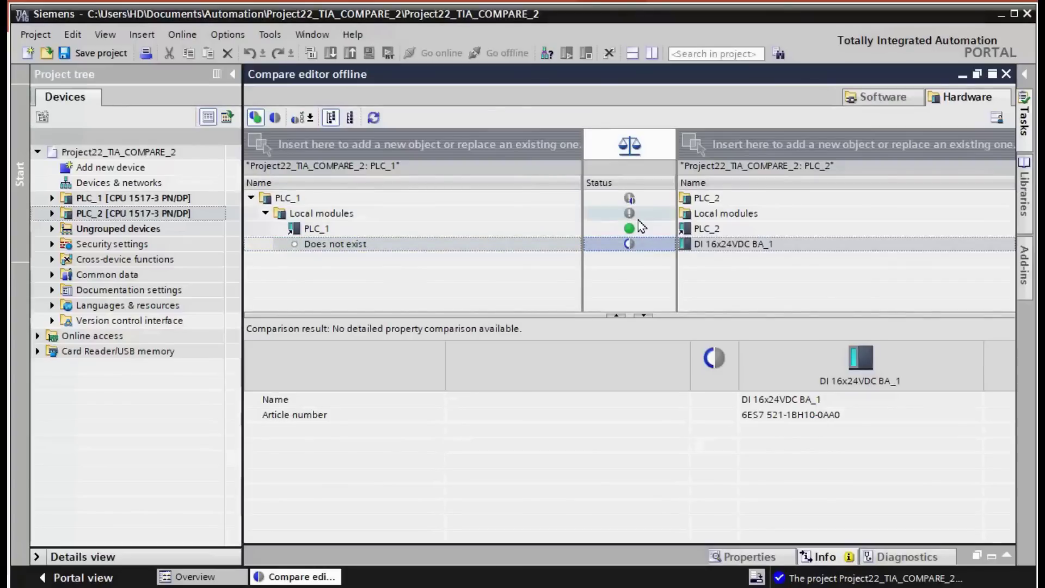
Inspect the status and details of the extra DI 16x24VDC BA_1 module on PLC_2.
click(630, 199)
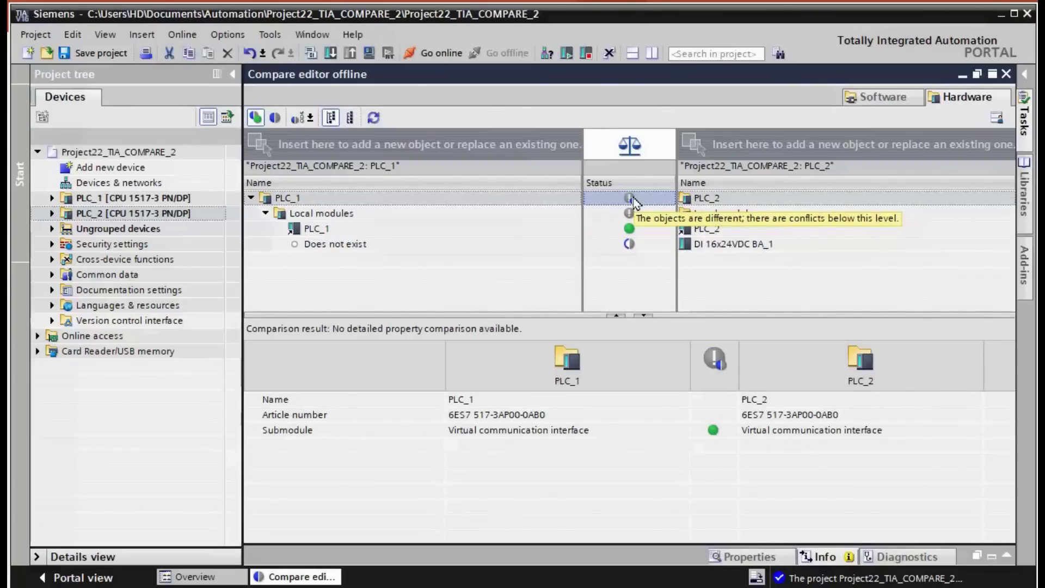
click(629, 244)
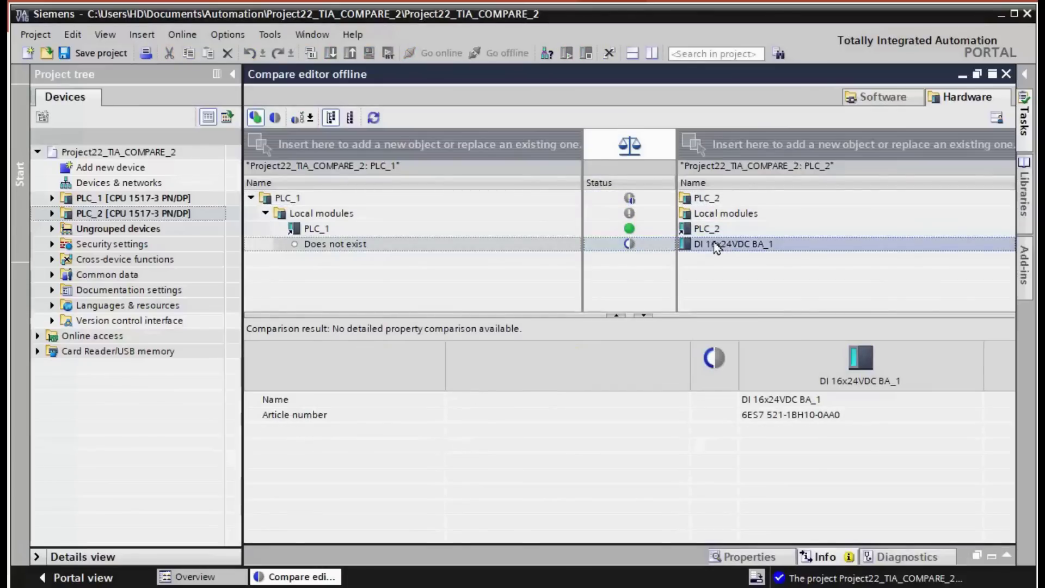
click(627, 248)
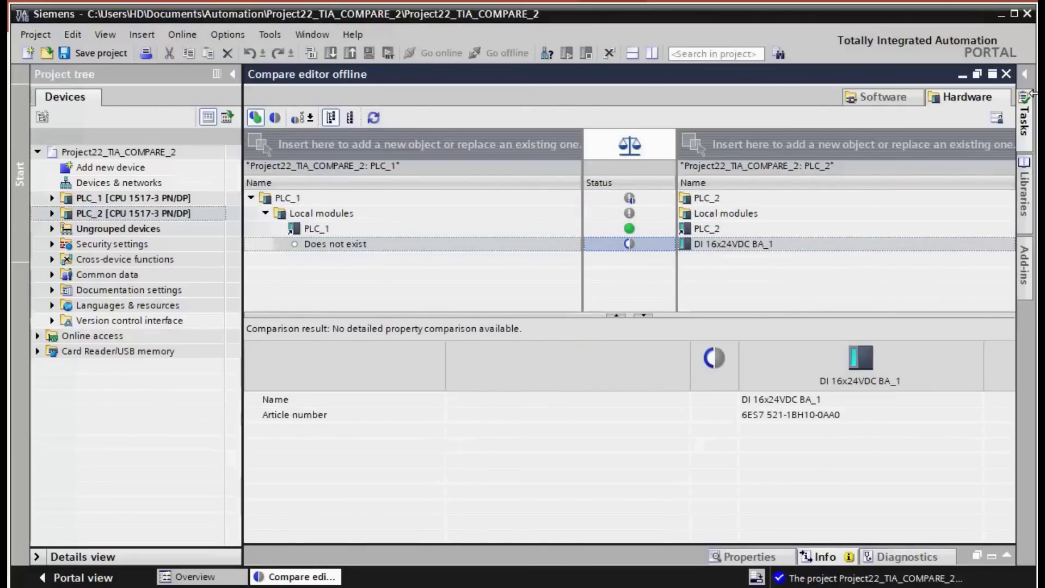
click(751, 250)
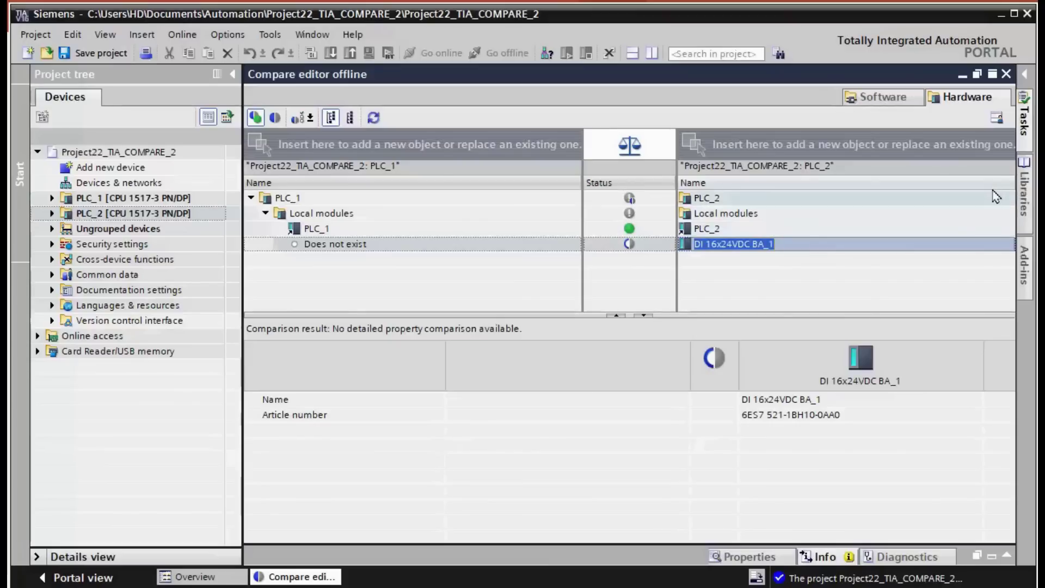
Close the comparison and open PLC_2's device configuration.
click(1006, 76)
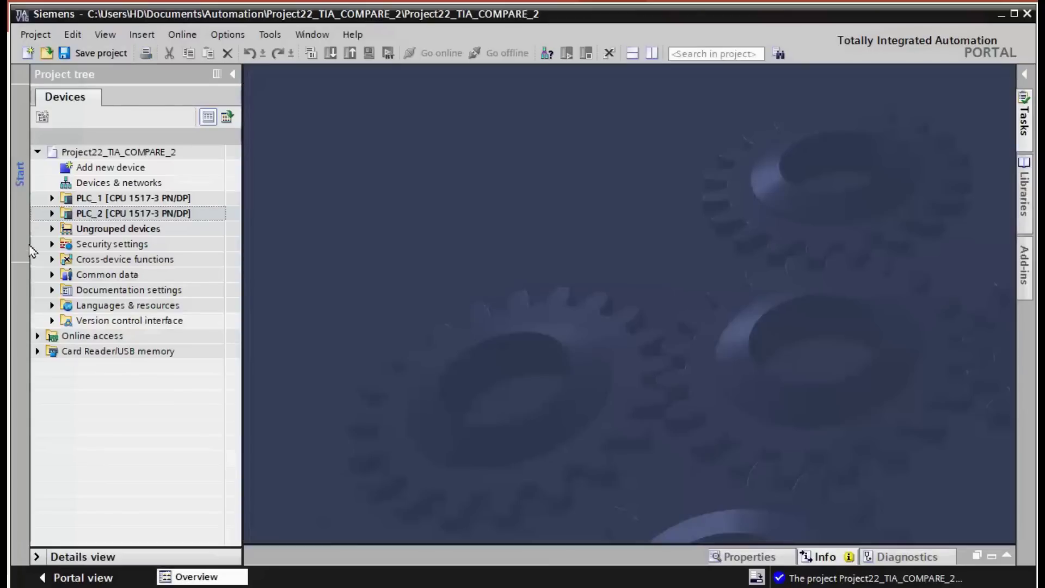
click(52, 214)
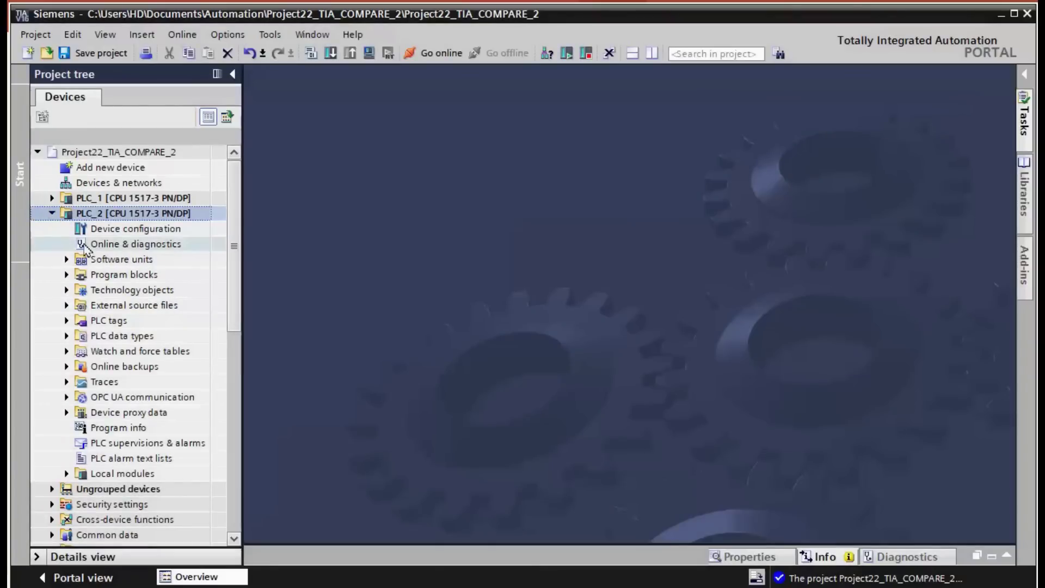
double_click(105, 236)
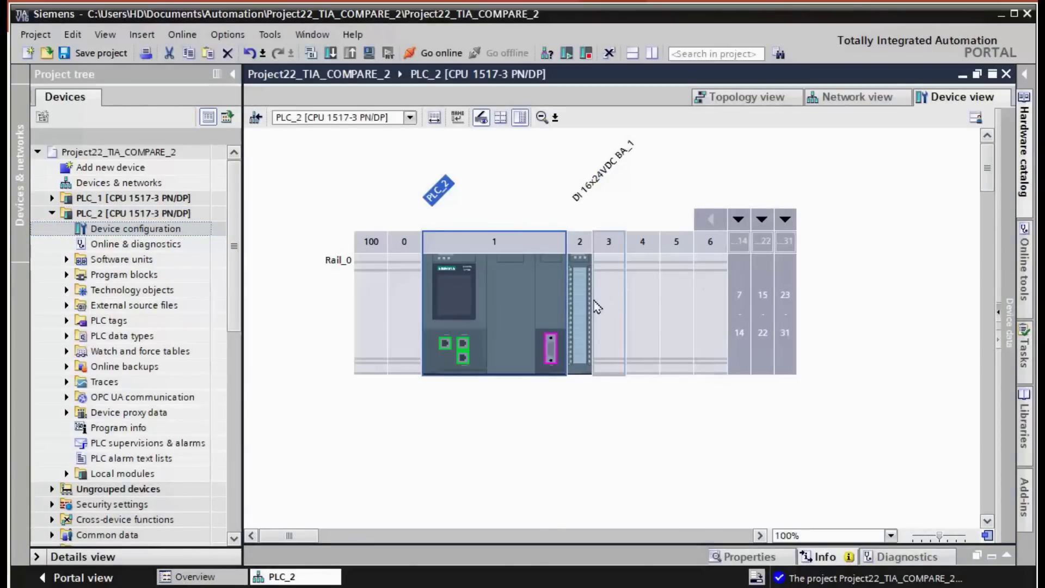
Delete the DI 16x24VDC module from slot 2 and confirm.
click(583, 325)
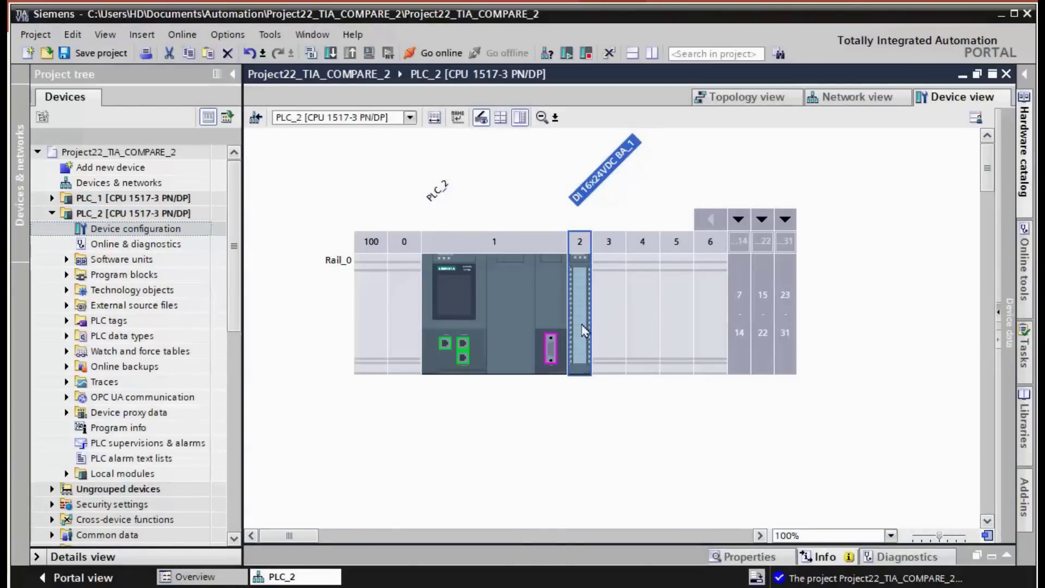
key(Delete)
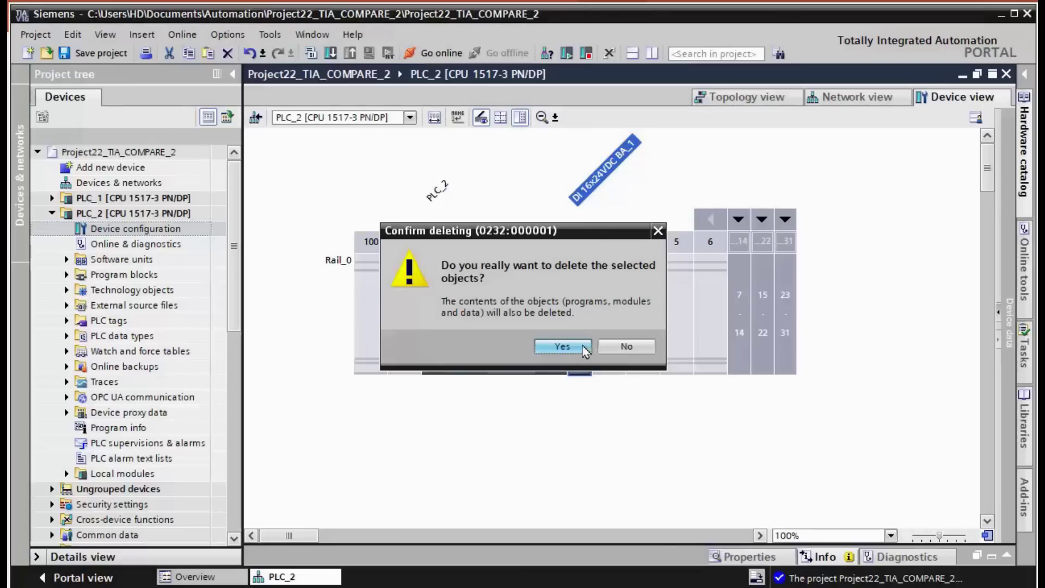
click(562, 347)
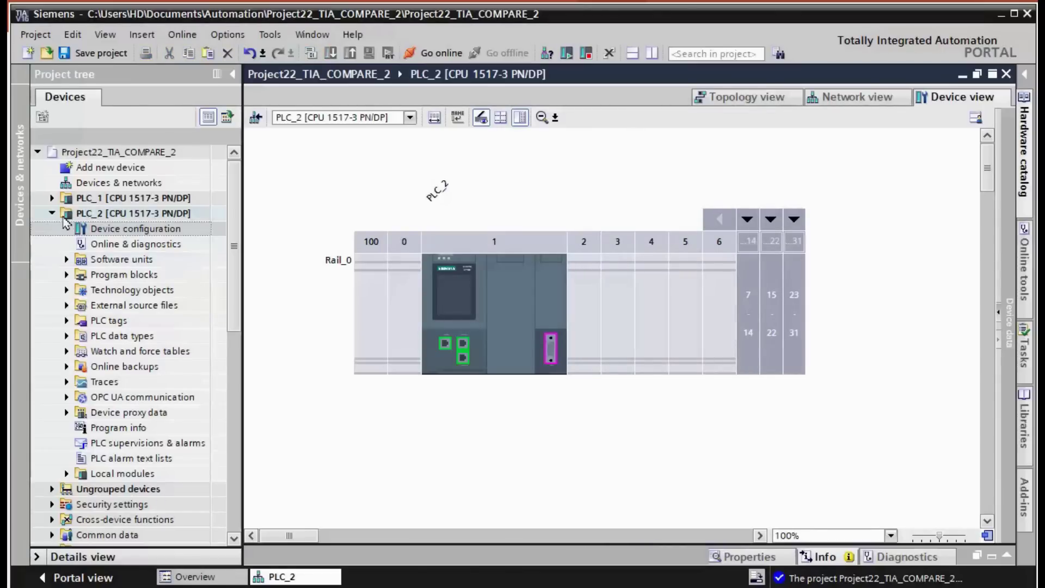
Compile PLC_2's hardware changes without the DI module, then collapse the Info panel and PLC_2's tree entry.
right_click(99, 213)
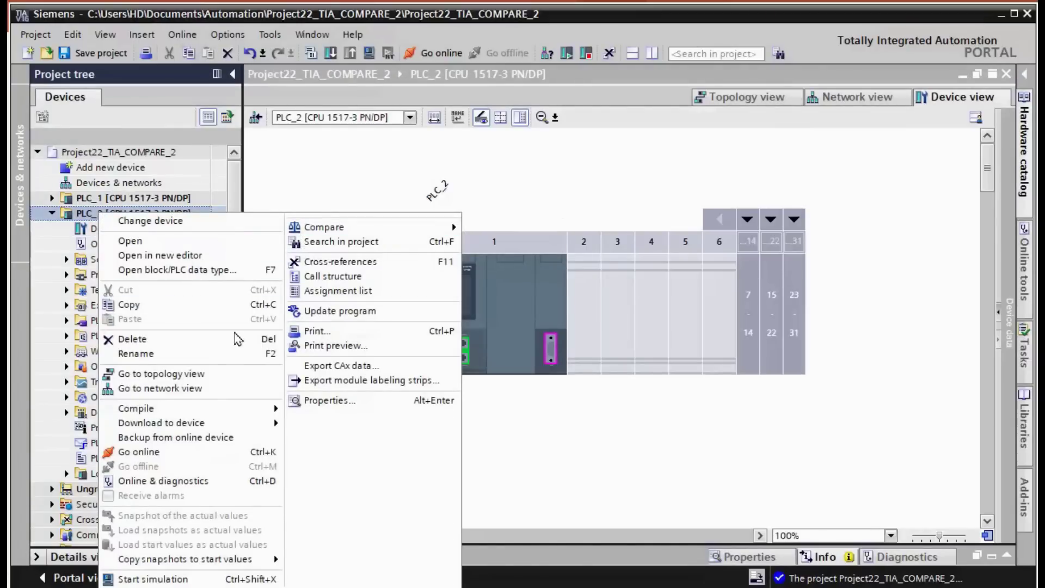
mouse_move(196, 408)
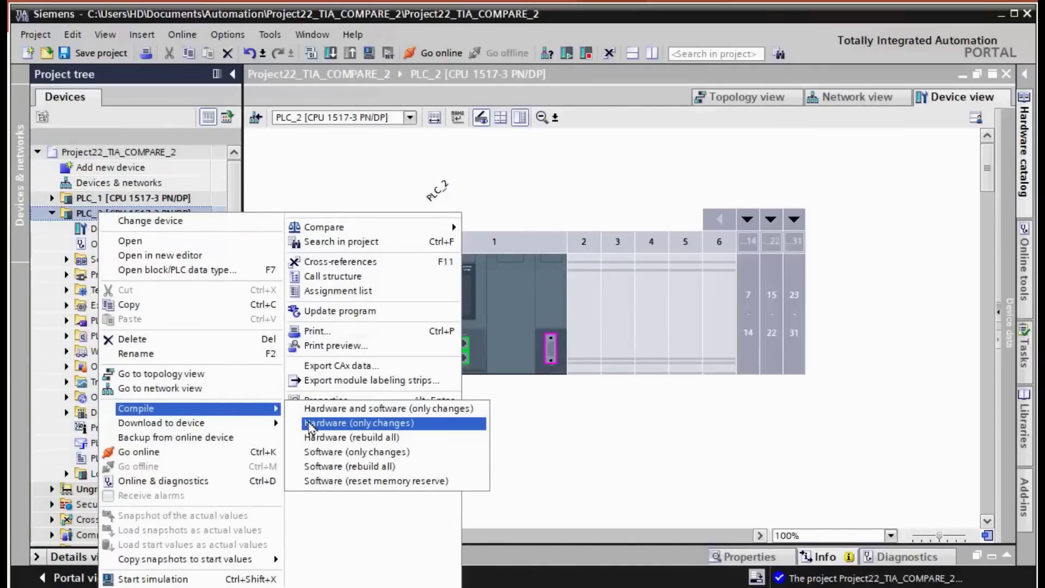
click(310, 426)
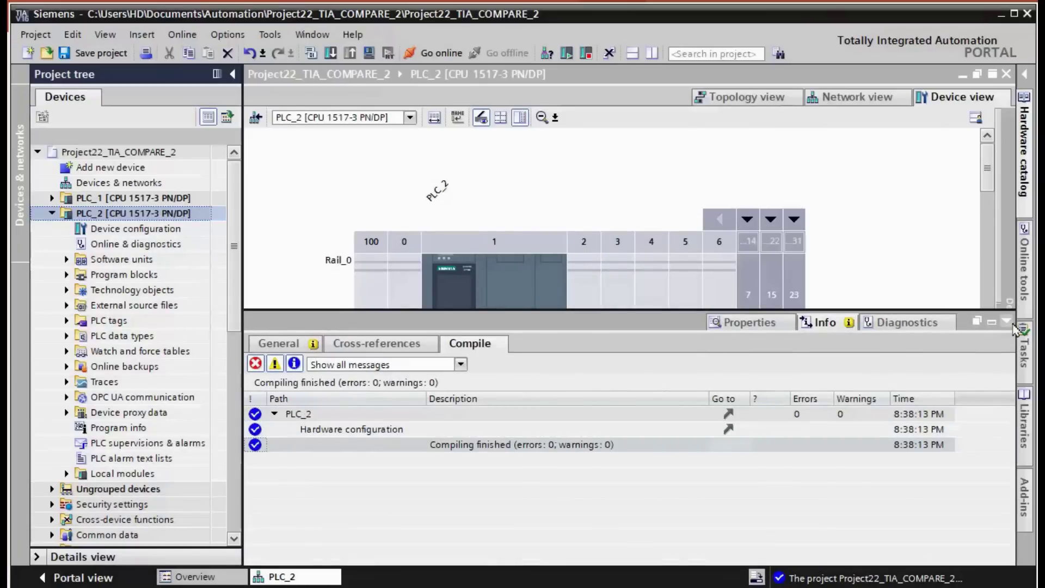
click(1011, 323)
click(52, 212)
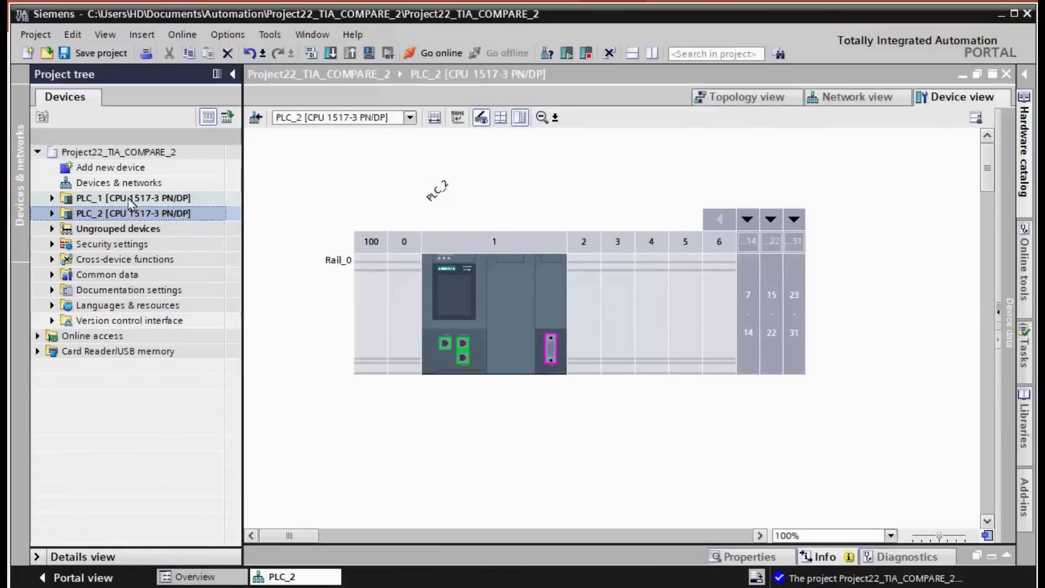
Compare PLC_1 offline with PLC_2, confirming Block_1, Block_2 and the hardware modules match.
right_click(129, 199)
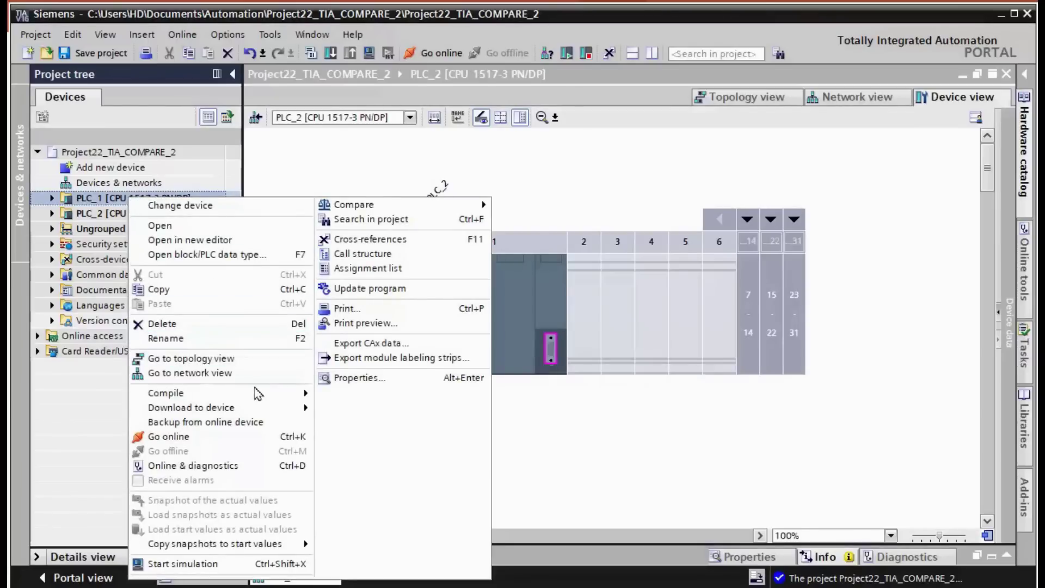
mouse_move(165, 393)
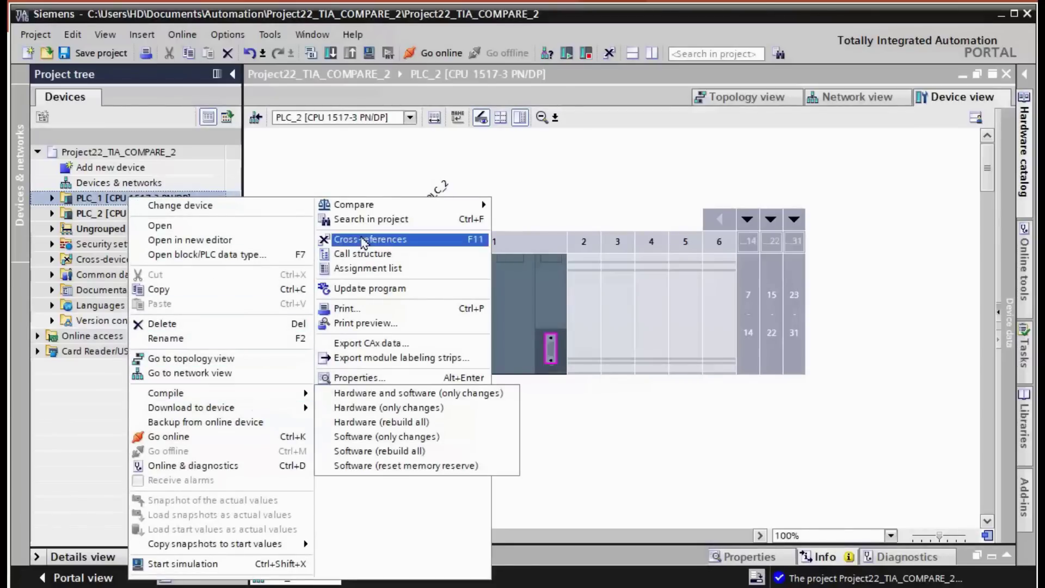
mouse_move(354, 205)
click(499, 206)
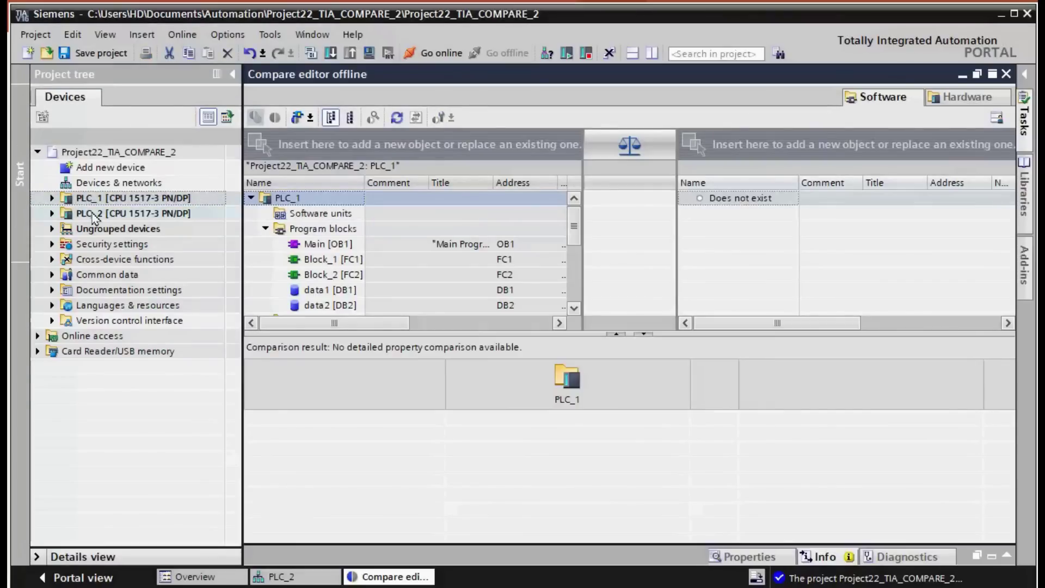
drag(94, 214, 771, 146)
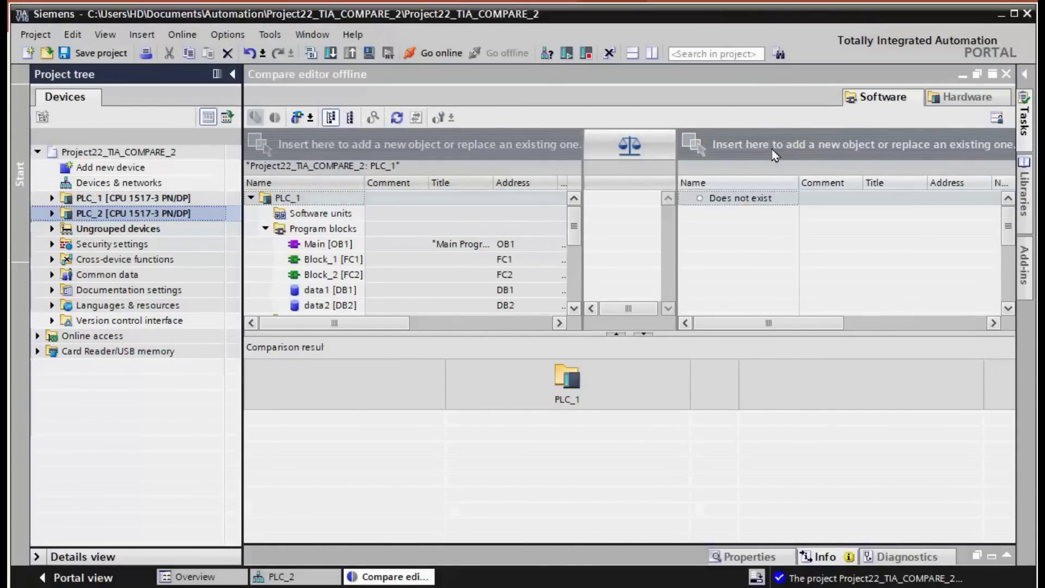
click(755, 259)
click(616, 275)
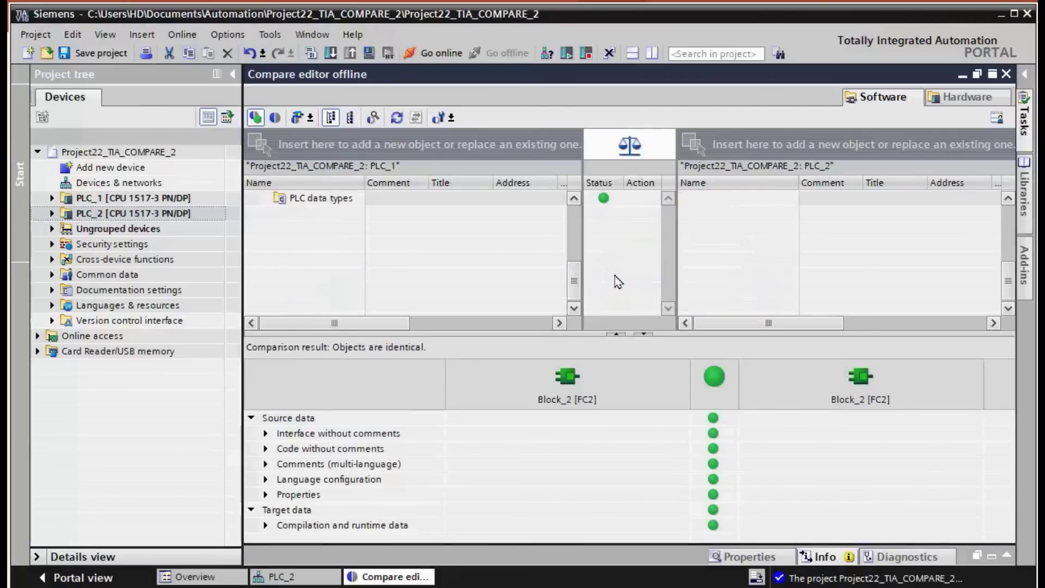
scroll(616, 282, up, 1)
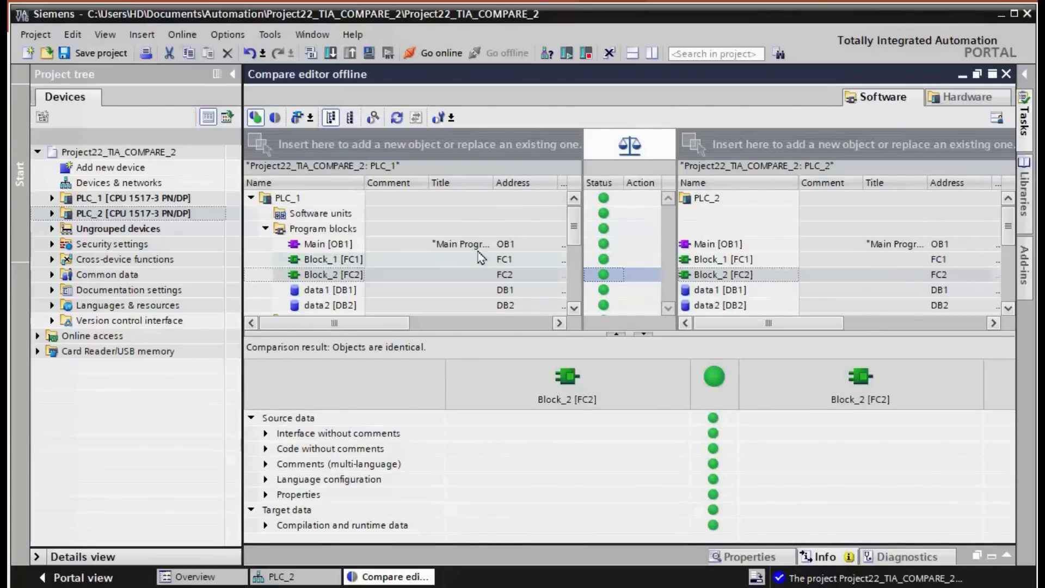
click(962, 101)
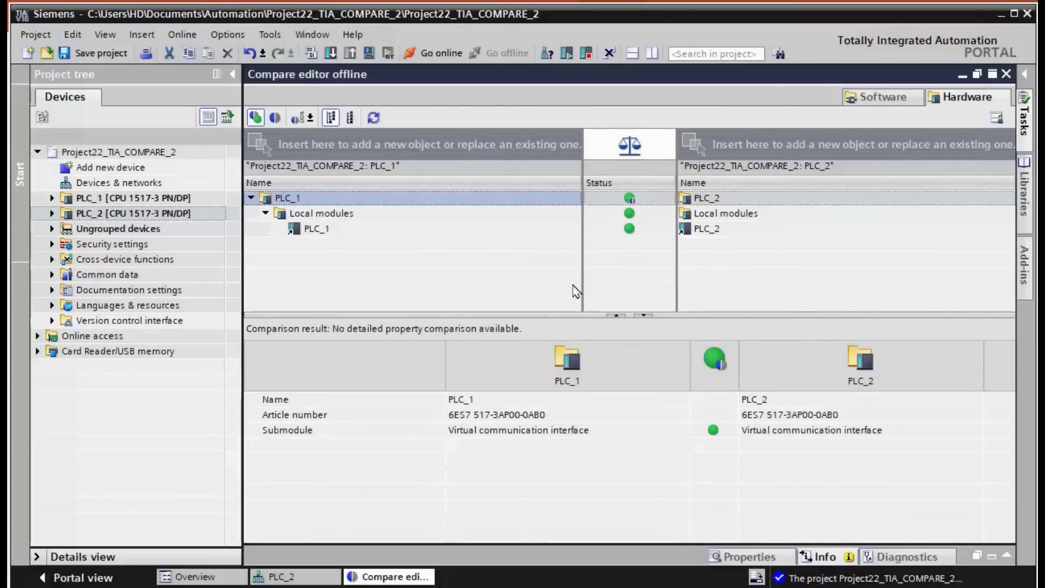
click(717, 229)
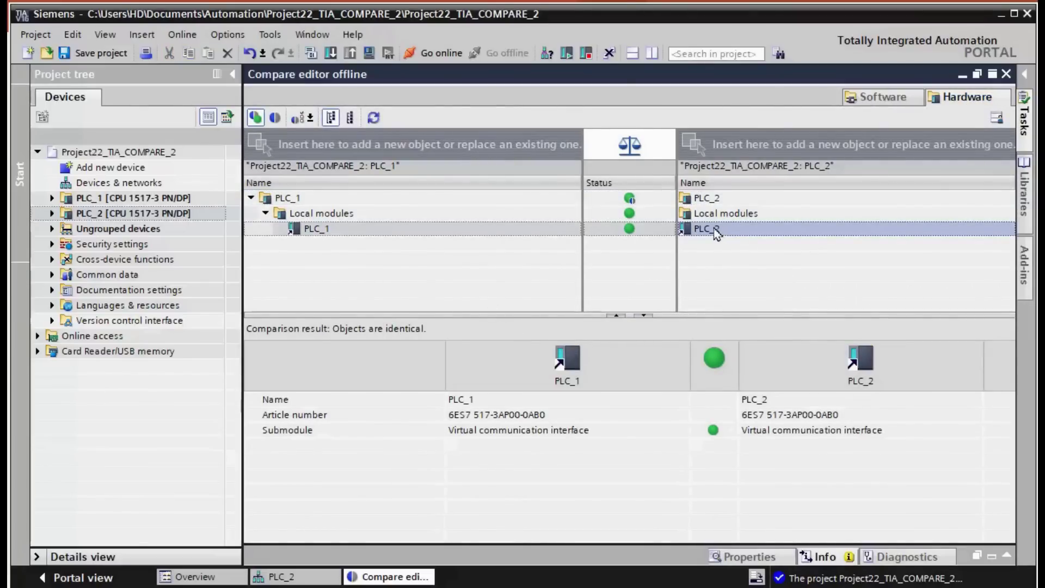